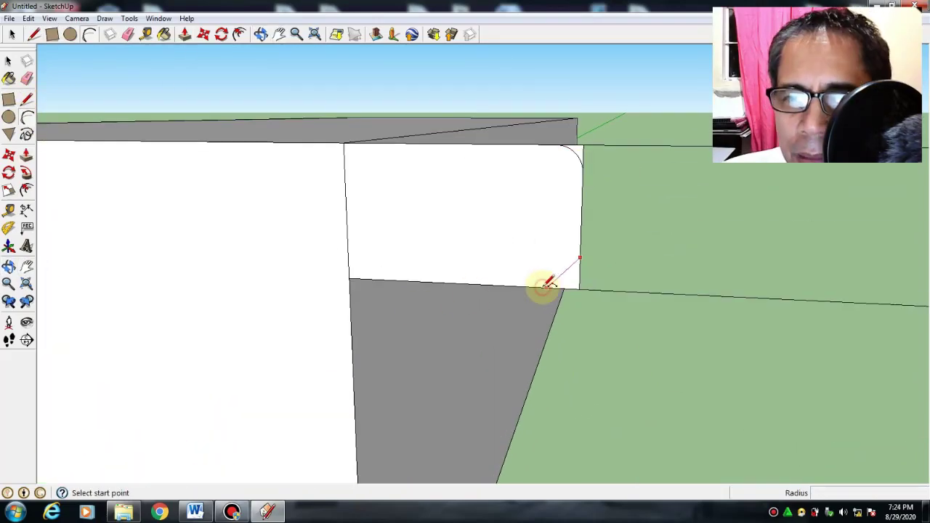
# Open a blank Untitled model showing the axes and the default person figure
pyautogui.doubleClick(545, 282)
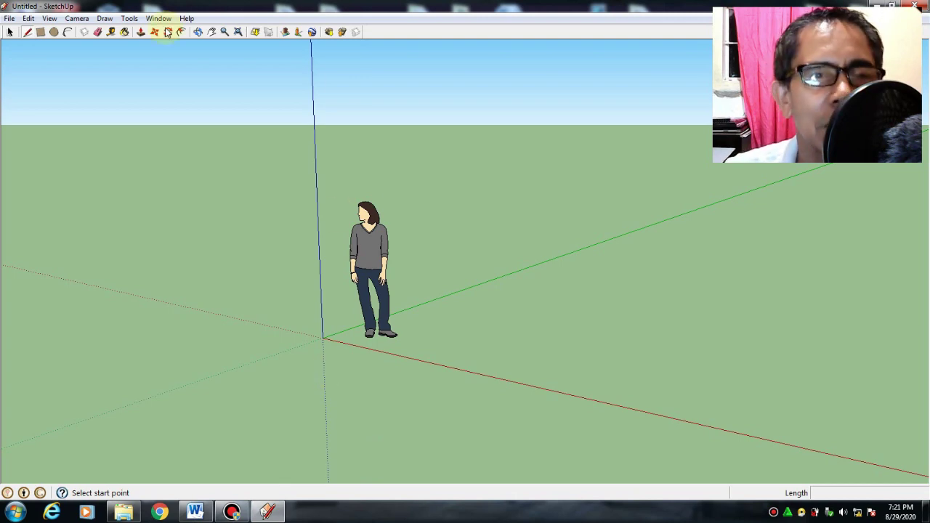
# Show the Large Tool Set toolbar
pyautogui.click(49, 18)
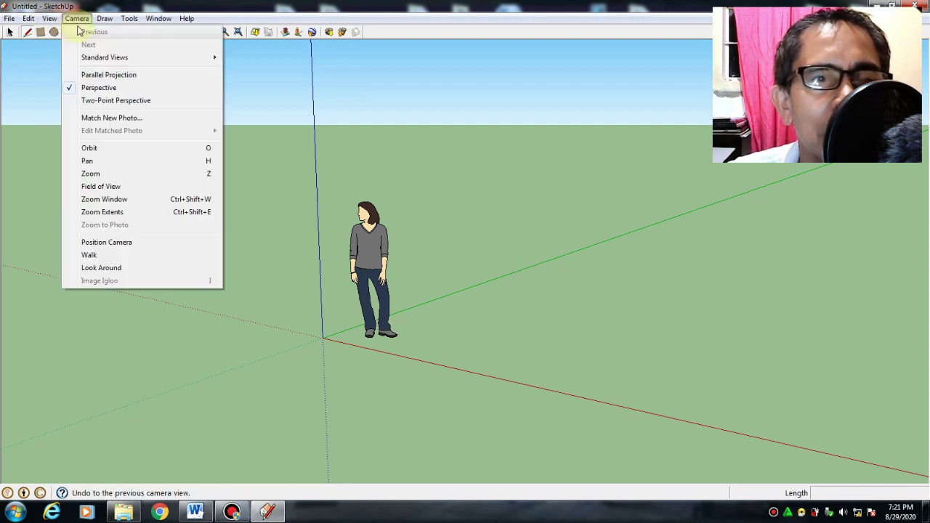
pyautogui.moveTo(70, 35)
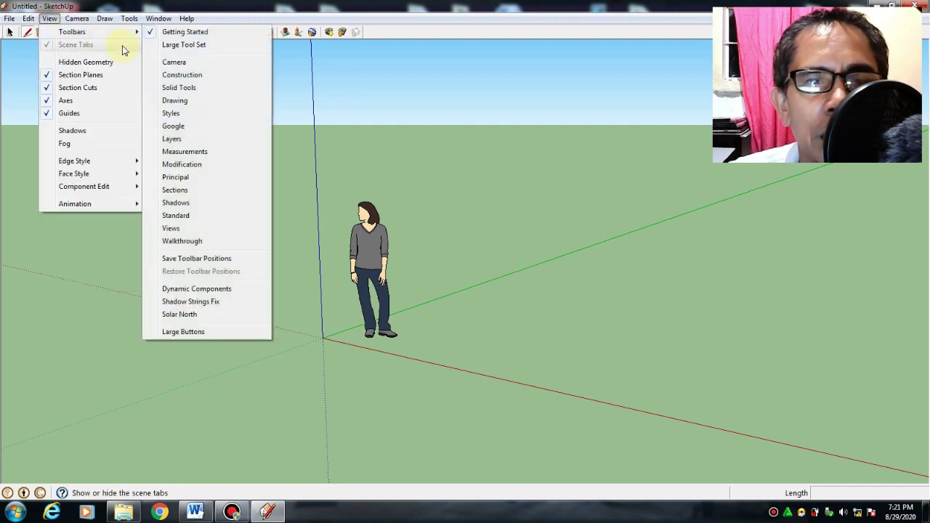
pyautogui.click(187, 46)
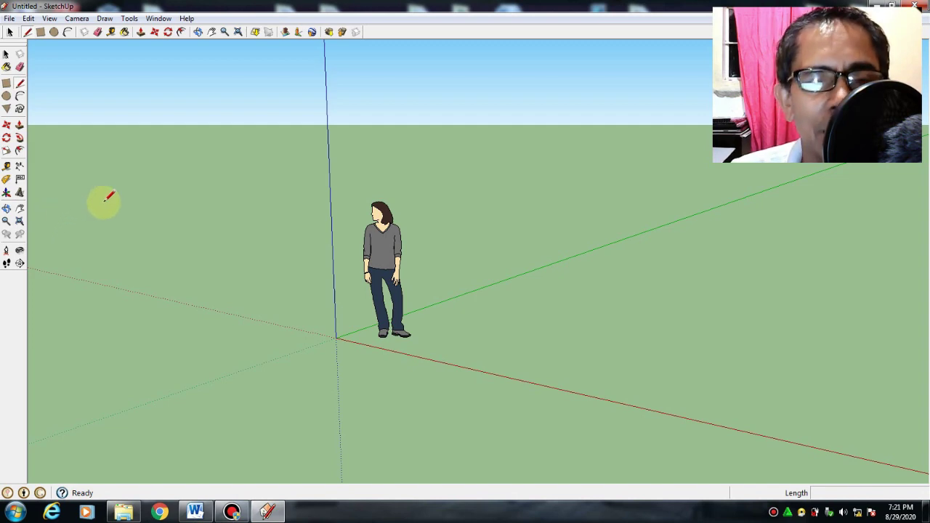
# Switch all toolbars to Large Buttons
pyautogui.click(49, 18)
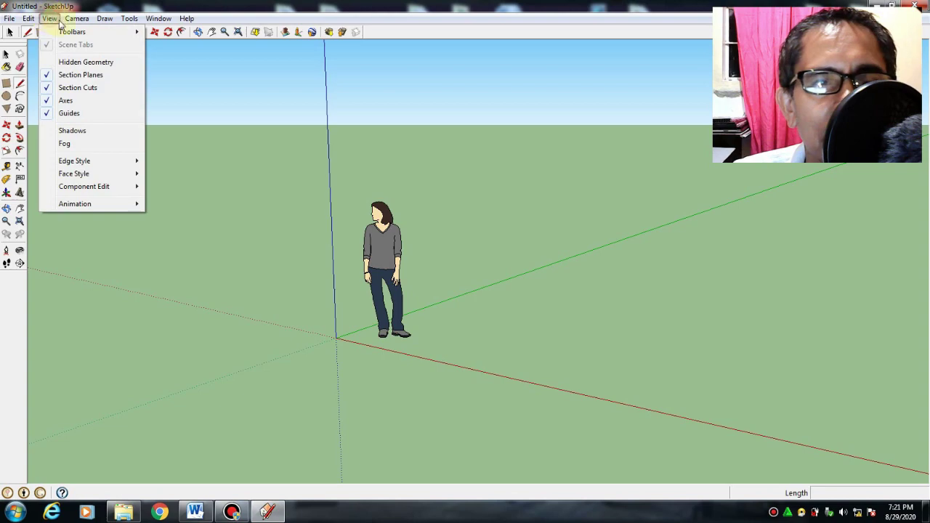
pyautogui.moveTo(76, 18)
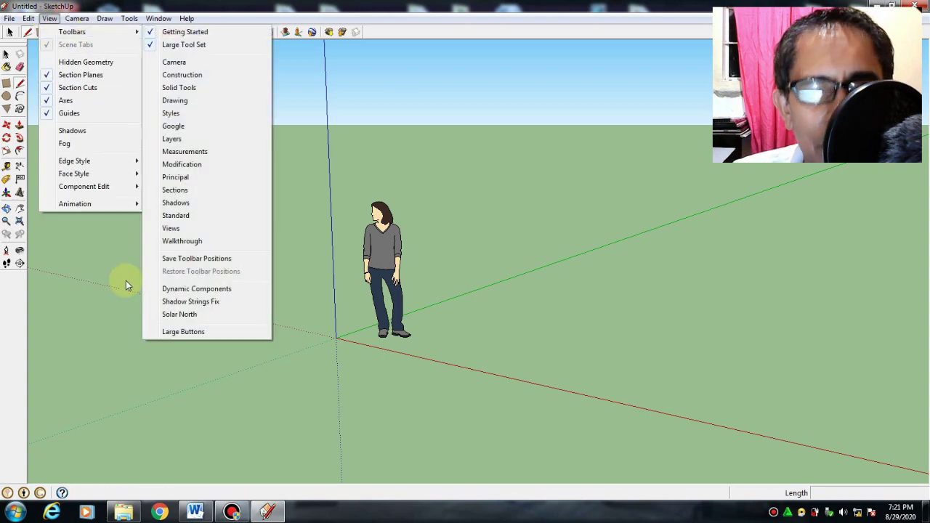
pyautogui.moveTo(98, 31)
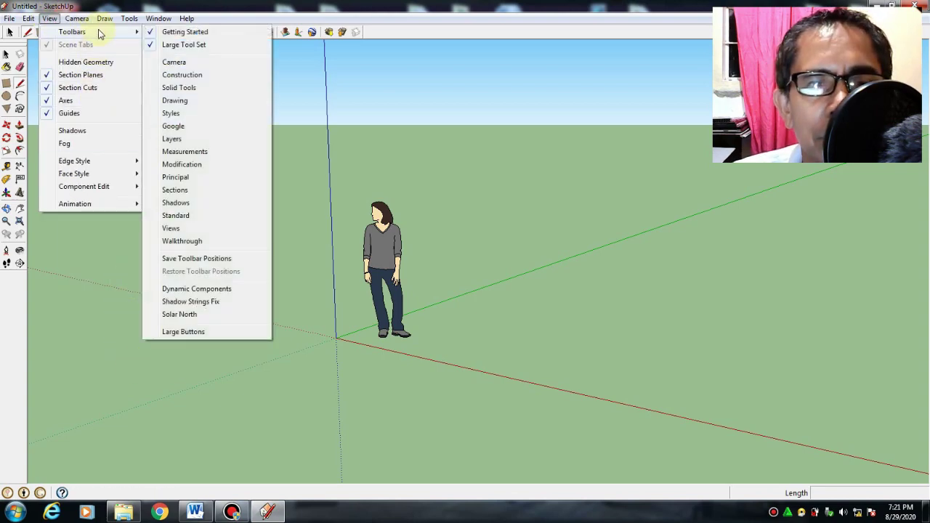
pyautogui.click(177, 334)
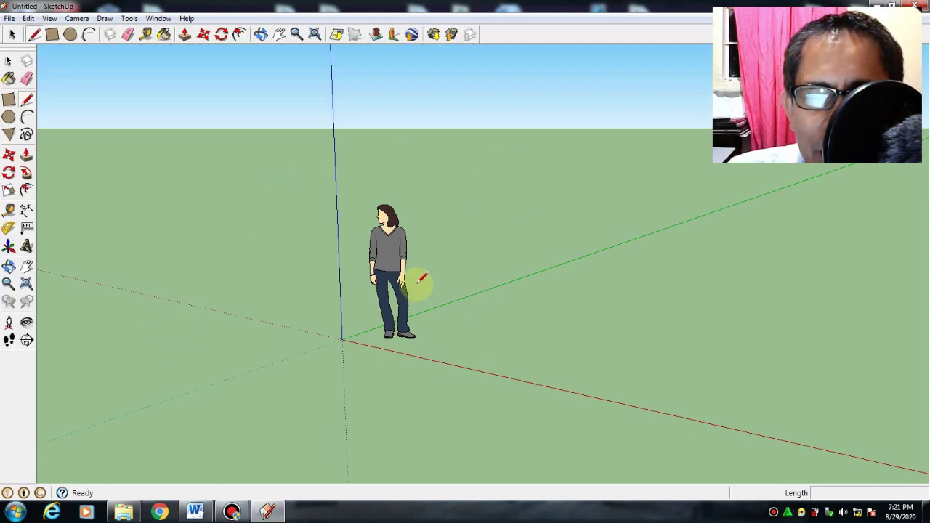
# Pan the scene left and erase the default person figure
pyautogui.click(27, 269)
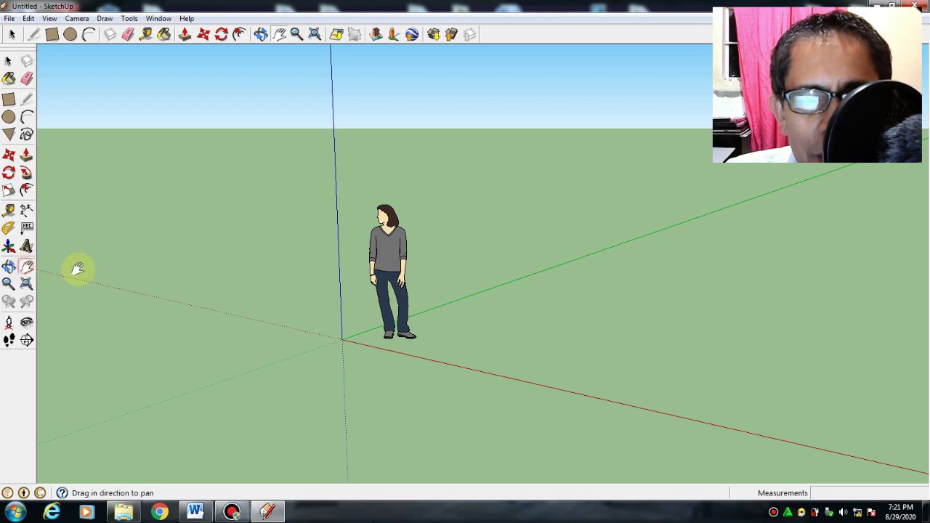
pyautogui.moveTo(365, 270); pyautogui.dragTo(194, 256)
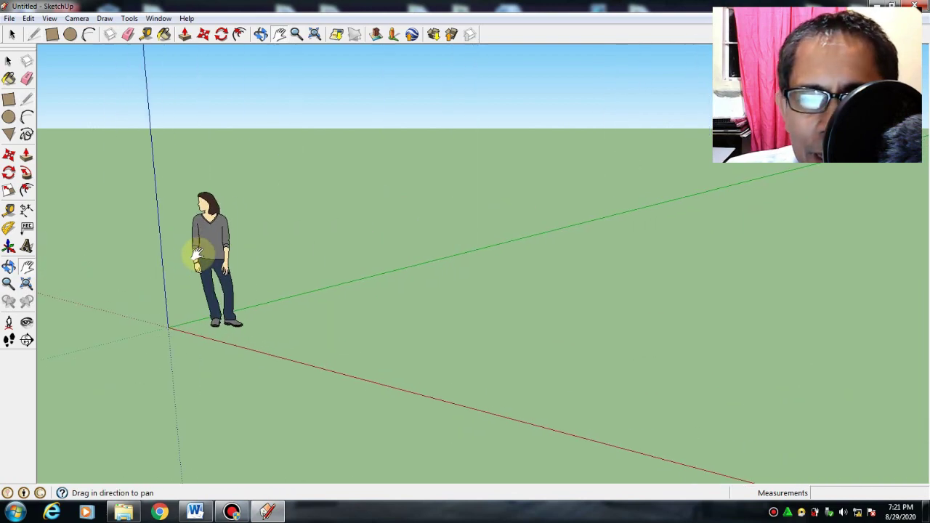
pyautogui.press('space')
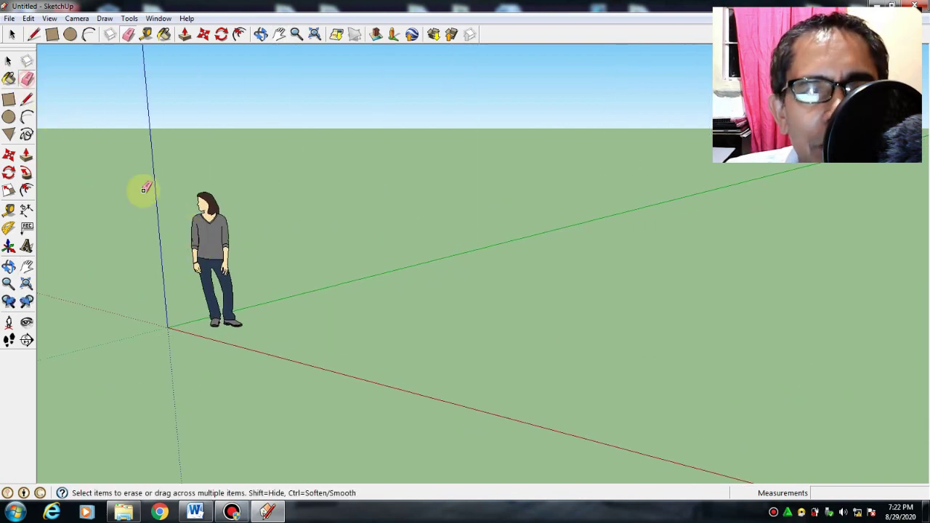
pyautogui.rightClick(207, 218)
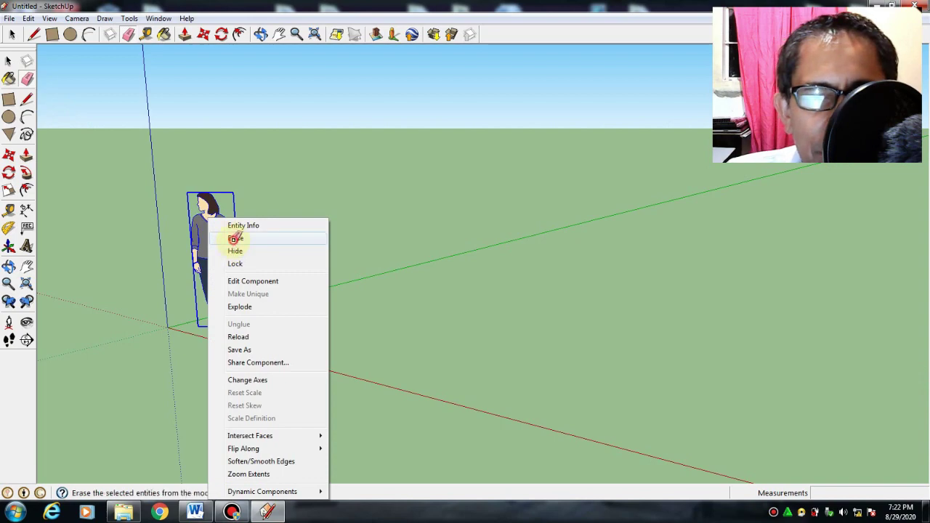
pyautogui.click(235, 239)
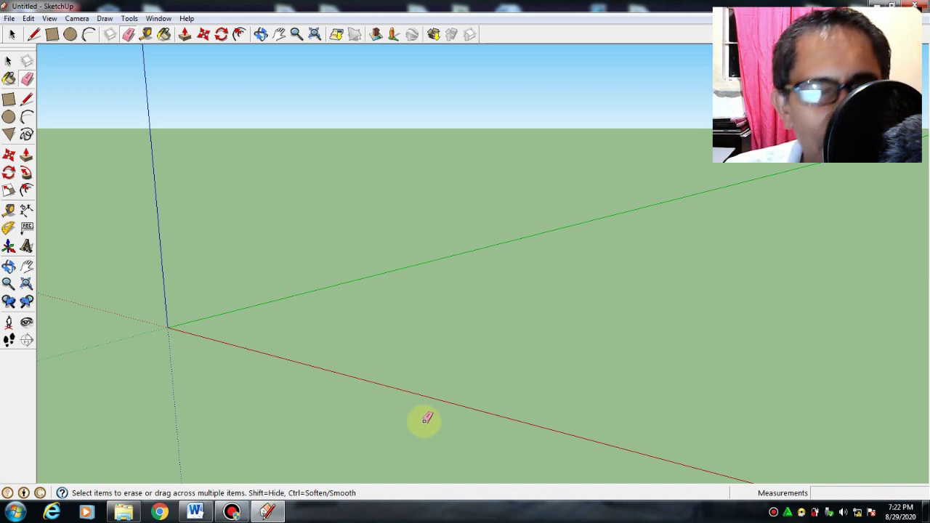
# Draw three separate lines: one vertical on the blue axis, one along green, one along red
pyautogui.click(26, 99)
pyautogui.click(239, 328)
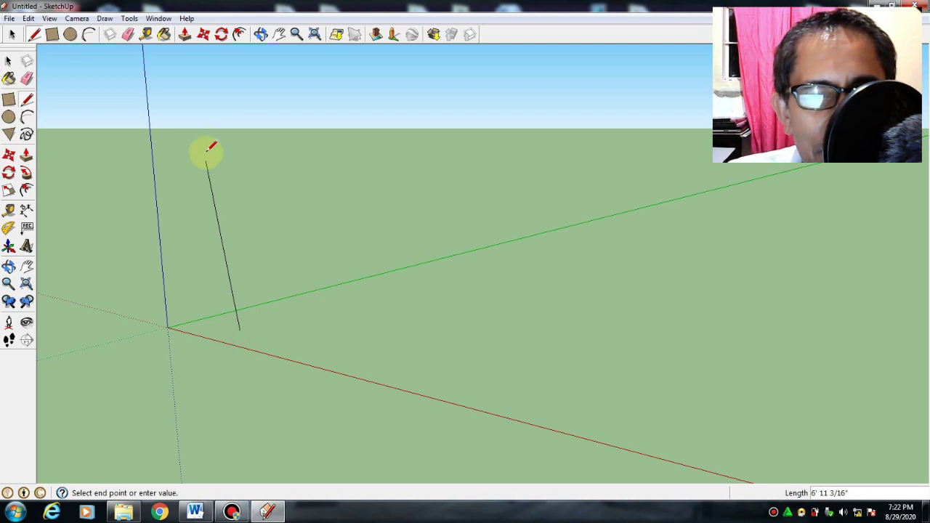
pyautogui.click(226, 106)
pyautogui.click(323, 345)
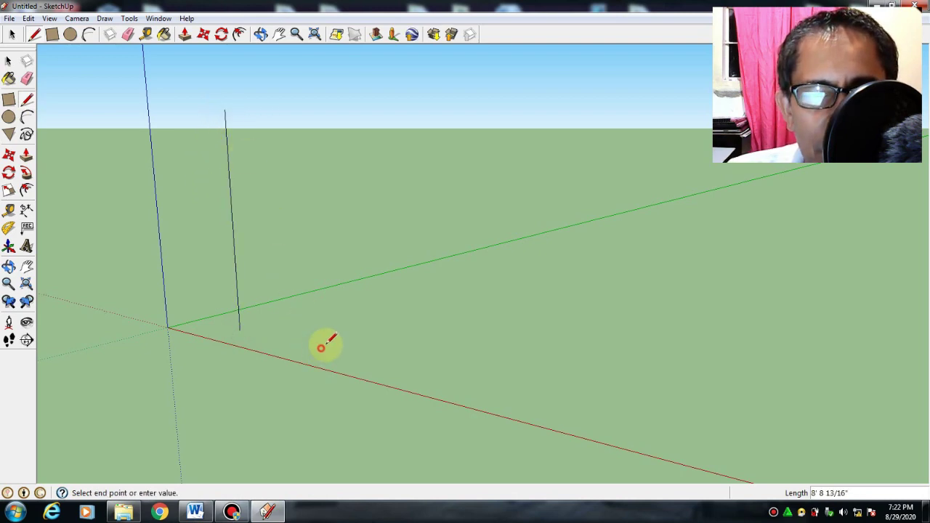
pyautogui.click(626, 243)
pyautogui.press('Escape')
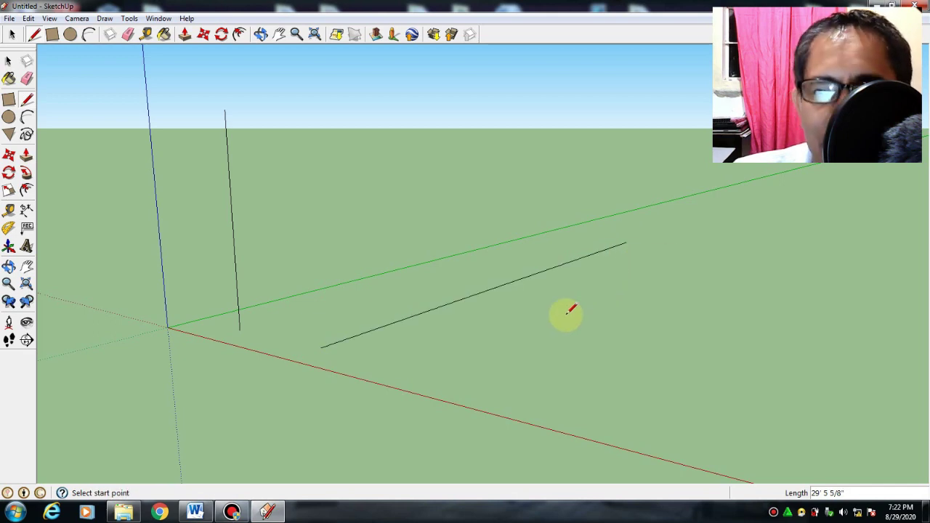
pyautogui.click(429, 343)
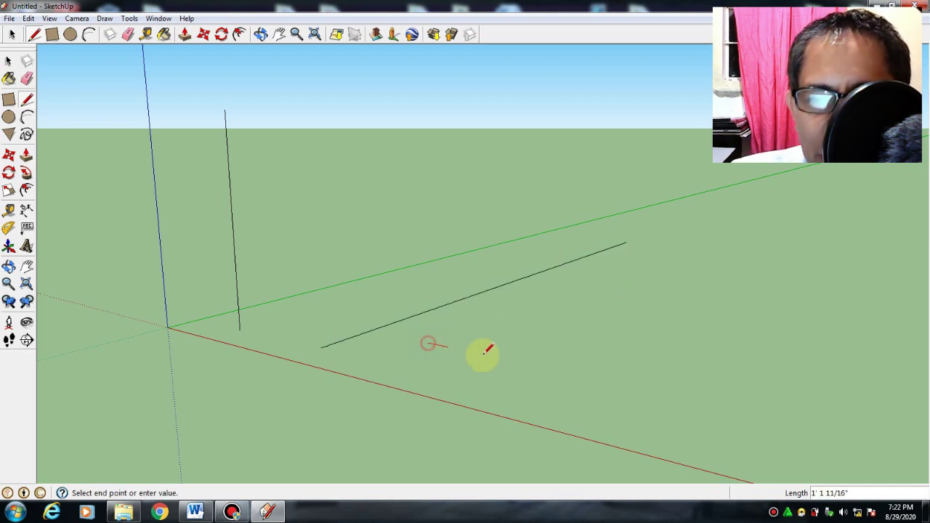
pyautogui.click(766, 414)
pyautogui.press('Escape')
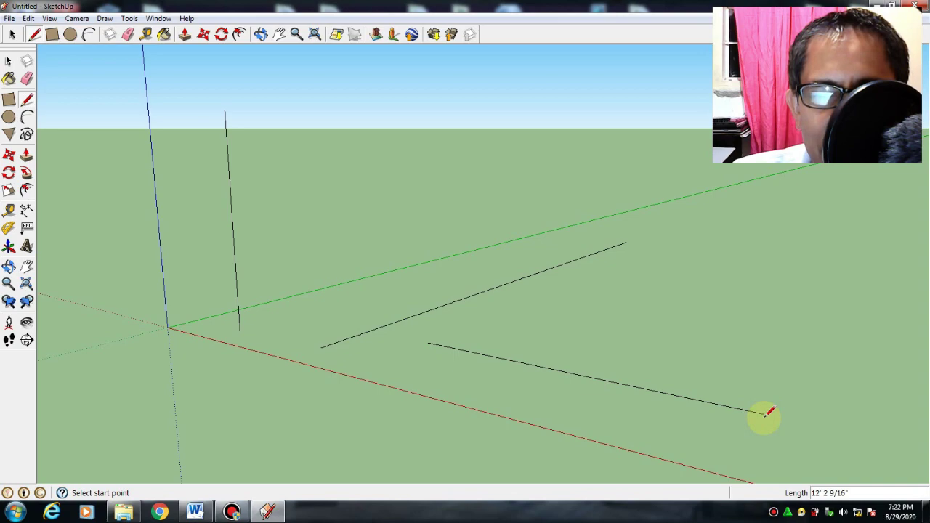
# Start a new model without saving the practice lines
pyautogui.click(9, 18)
pyautogui.click(22, 31)
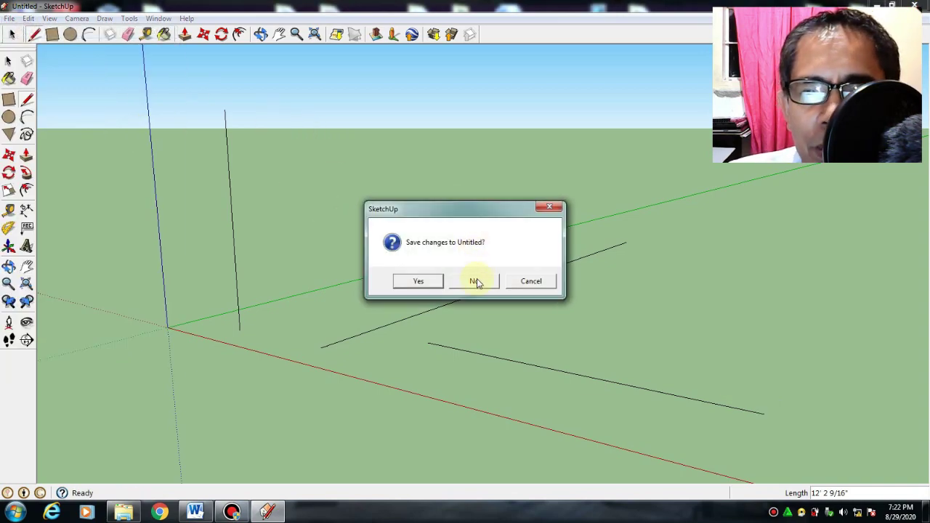
pyautogui.click(476, 282)
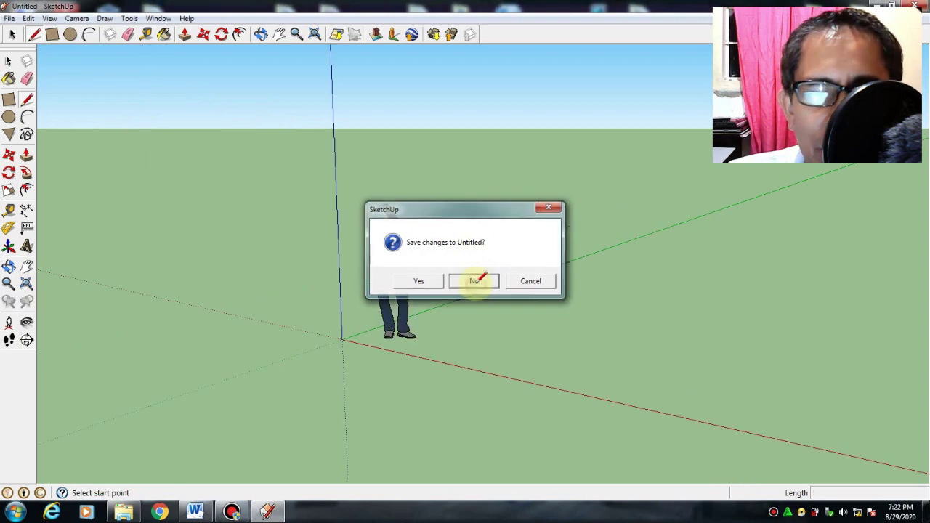
# Pan the new model's view and erase its person figure
pyautogui.click(27, 269)
pyautogui.moveTo(383, 290); pyautogui.dragTo(261, 270)
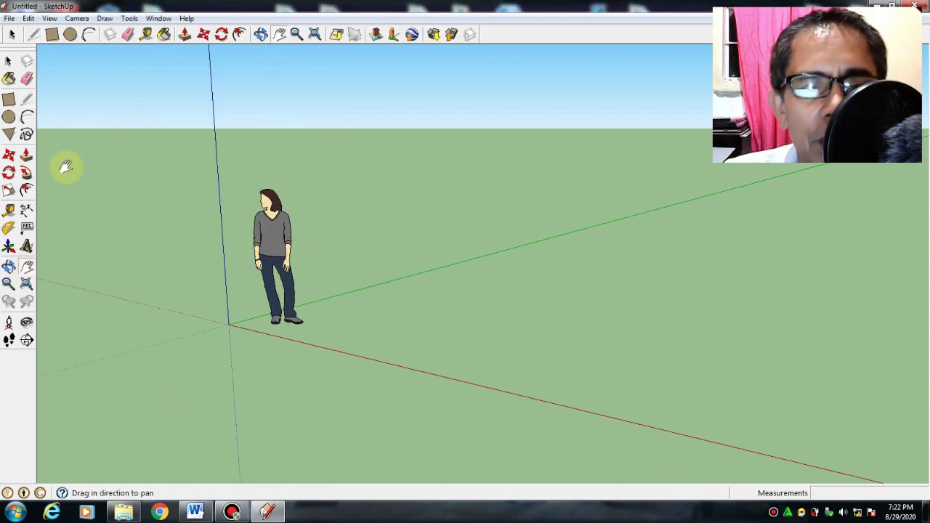
pyautogui.click(26, 78)
pyautogui.rightClick(270, 252)
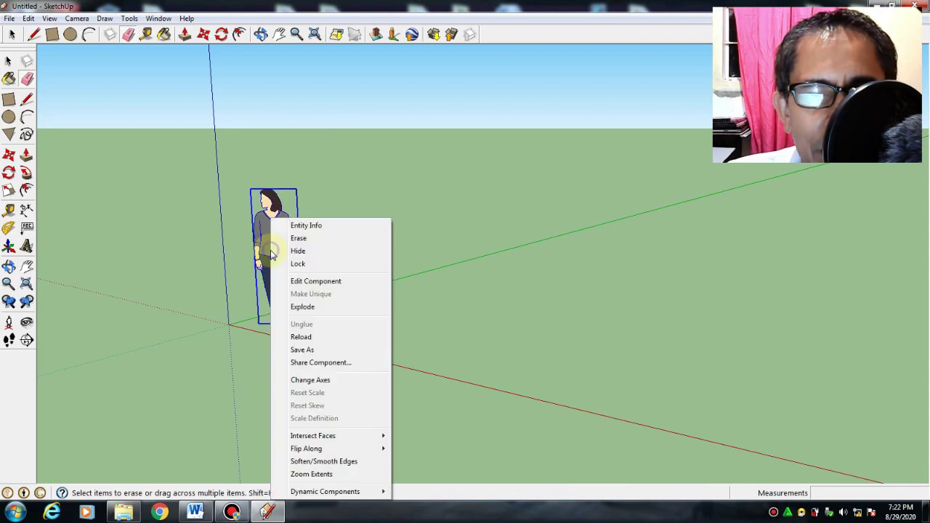
pyautogui.click(299, 239)
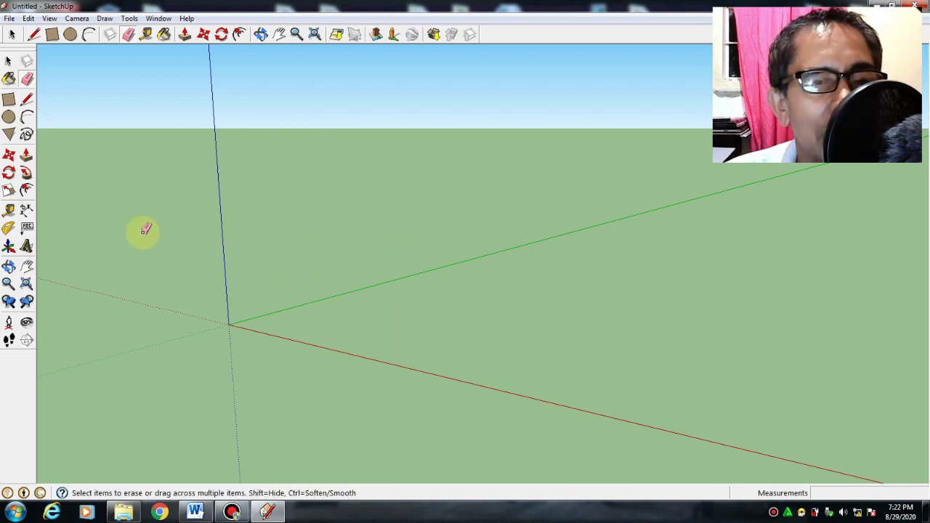
pyautogui.click(9, 100)
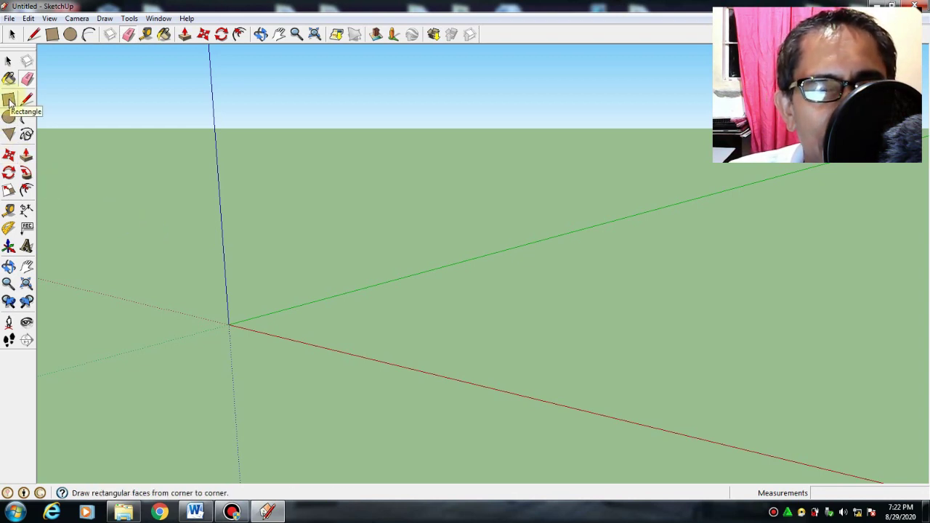
# Draw a rectangle from the origin and push it up into a box, viewed from its end face
pyautogui.click(229, 324)
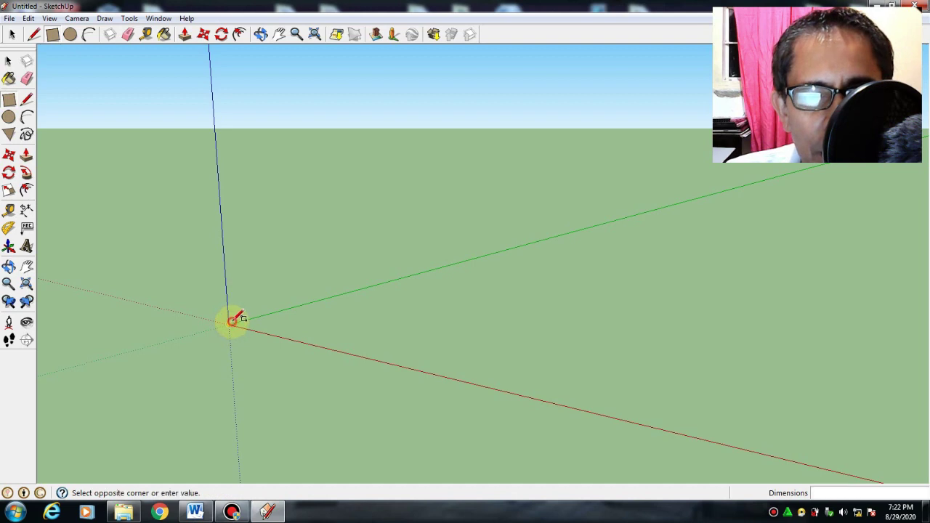
pyautogui.click(577, 273)
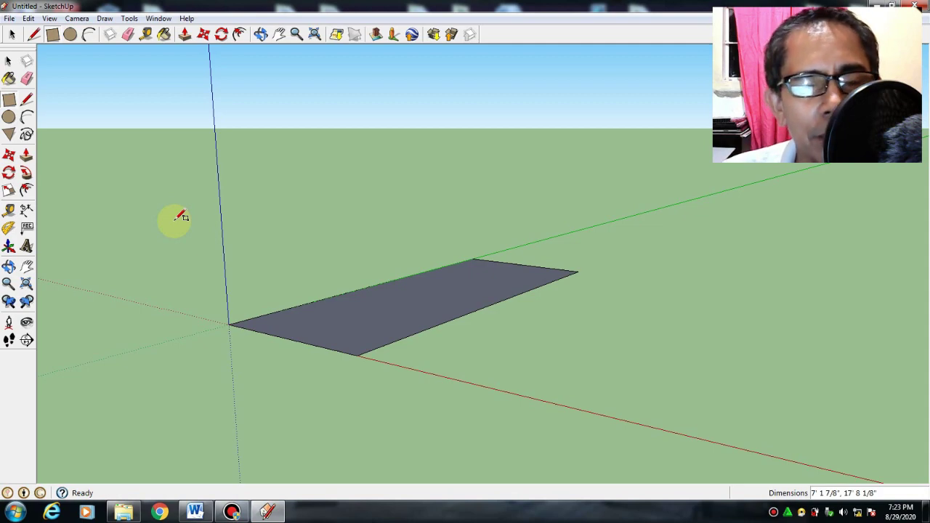
pyautogui.click(26, 157)
pyautogui.click(336, 324)
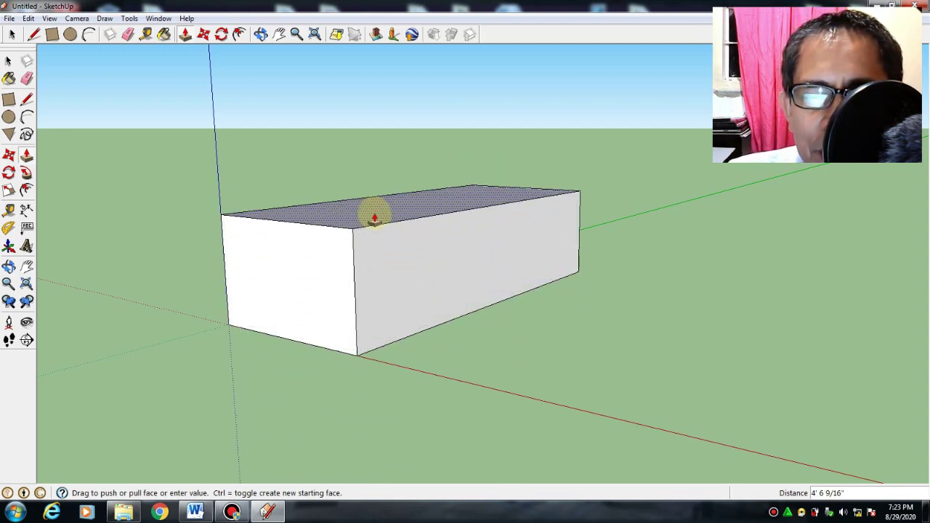
pyautogui.click(374, 218)
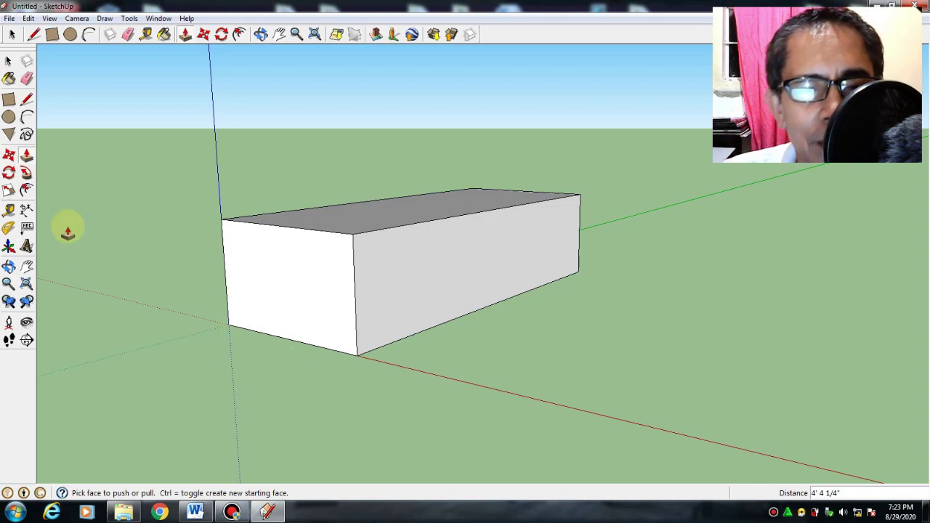
pyautogui.click(27, 267)
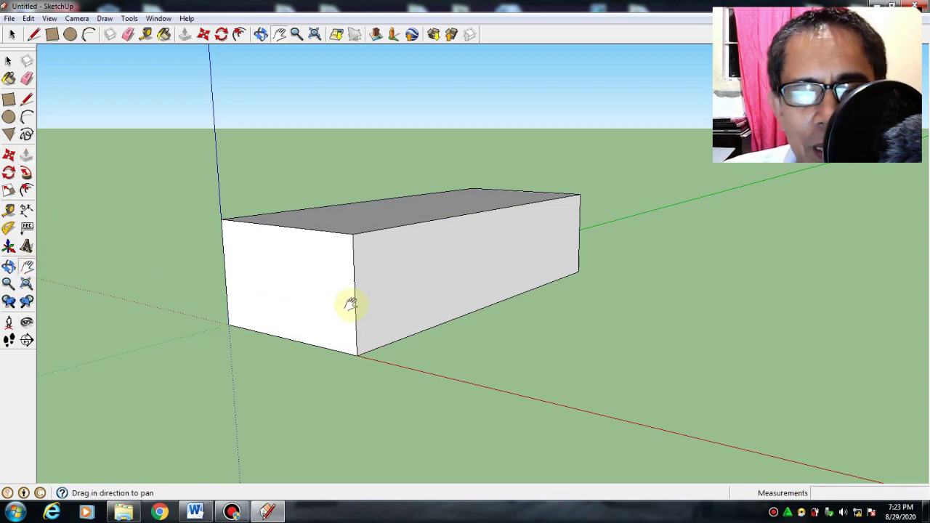
pyautogui.moveTo(349, 303); pyautogui.dragTo(381, 316)
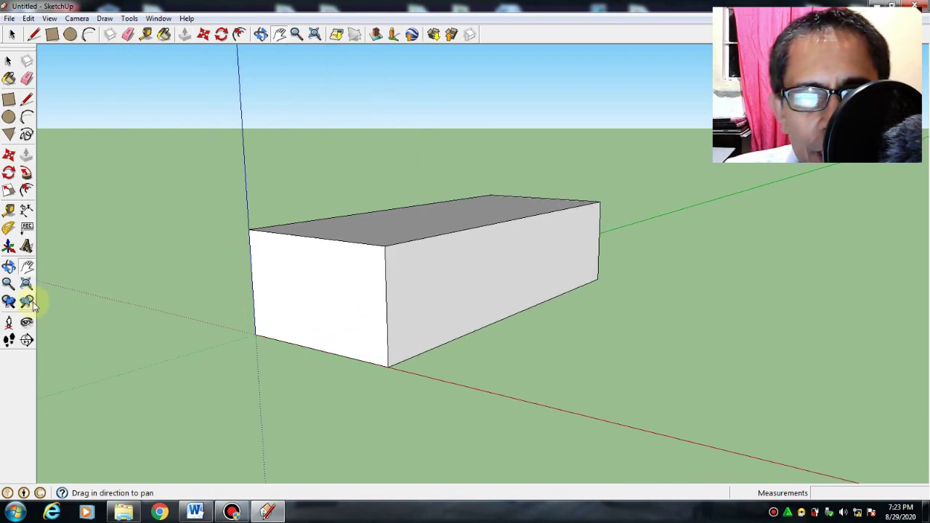
pyautogui.click(8, 268)
pyautogui.moveTo(529, 328); pyautogui.dragTo(638, 354)
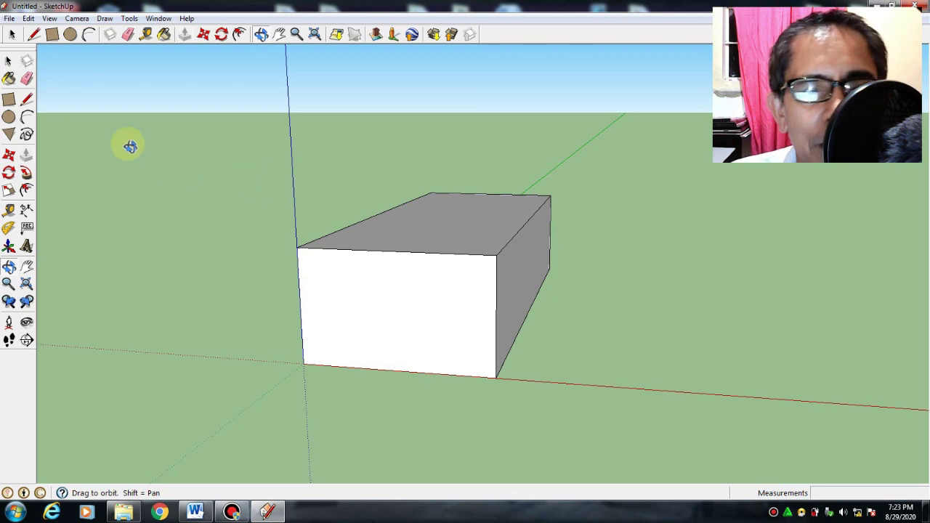
# Draw two red-axis parallel lines out from the box's top end corner, the second slightly lower
pyautogui.click(26, 99)
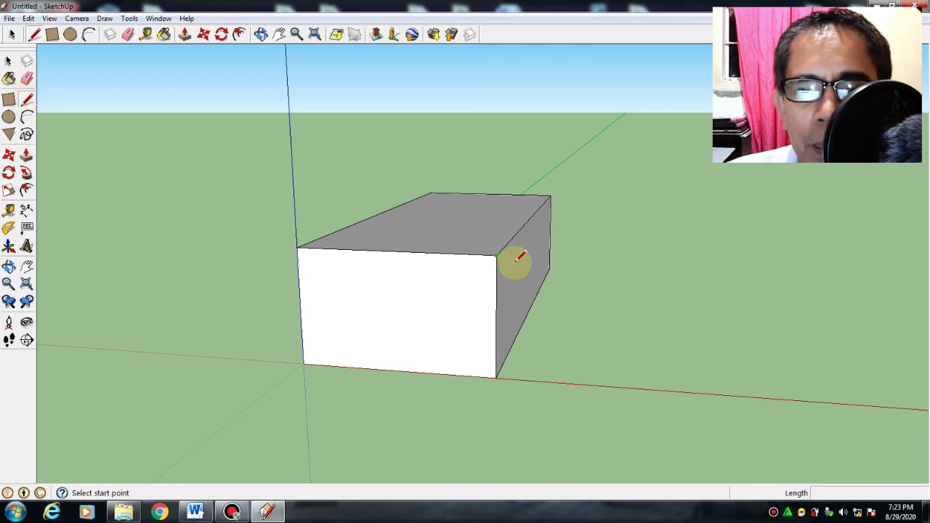
pyautogui.click(496, 255)
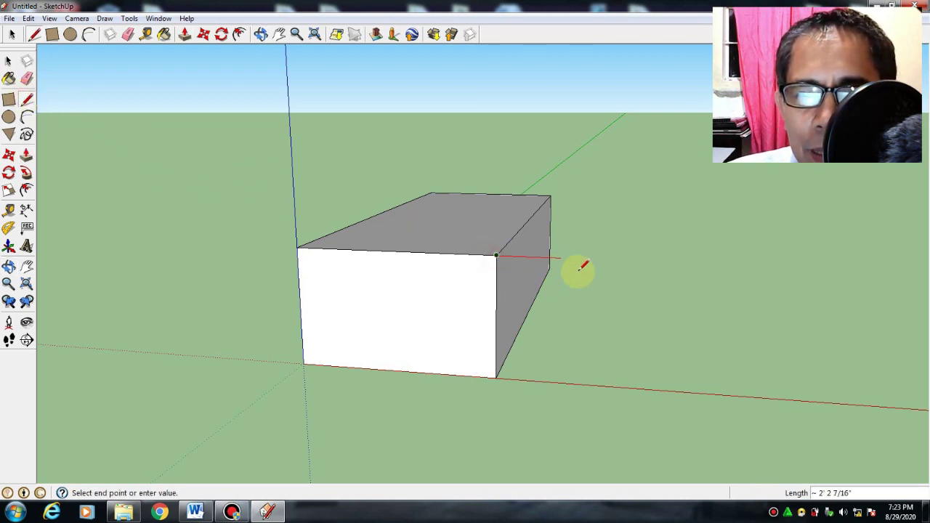
pyautogui.click(673, 263)
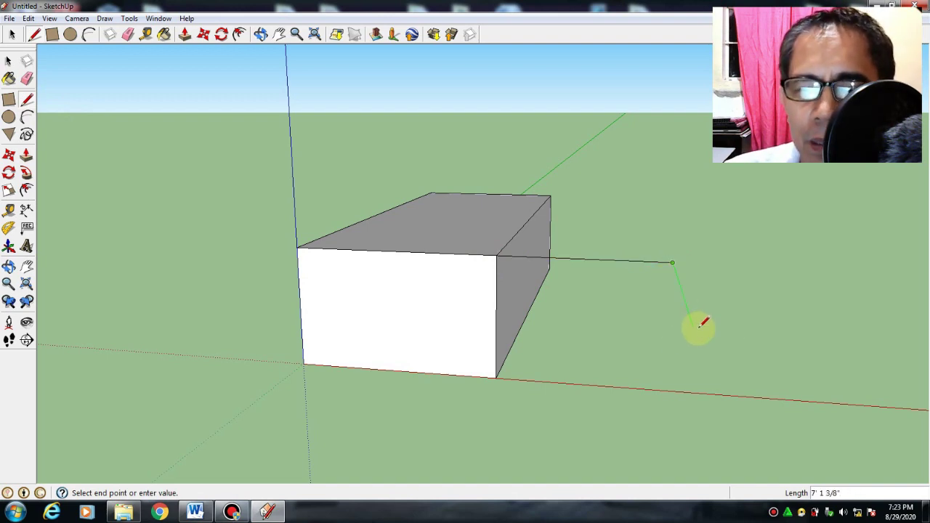
pyautogui.press('Escape')
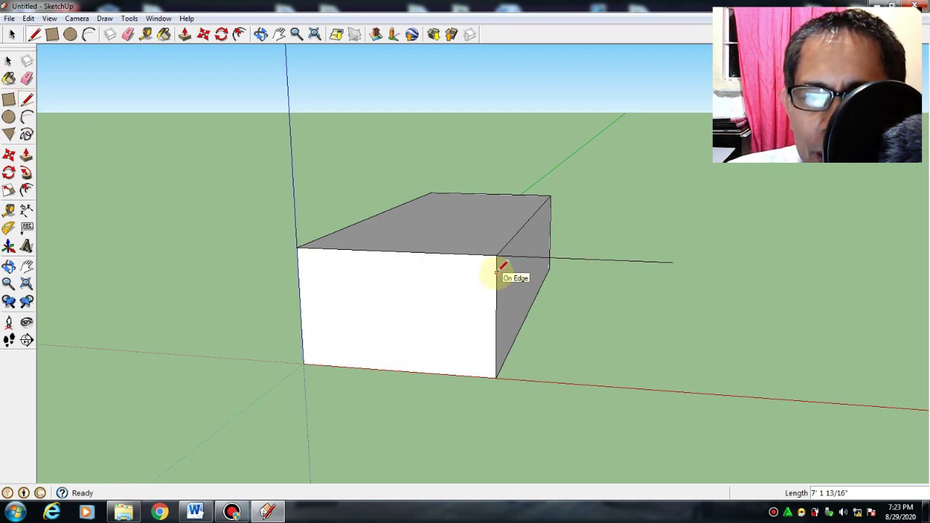
pyautogui.click(671, 283)
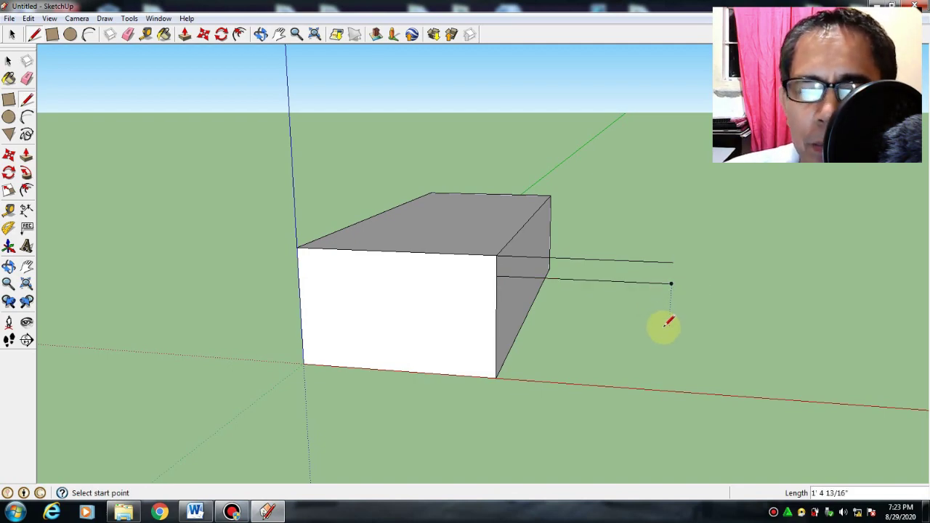
pyautogui.scroll(2, 572, 334)
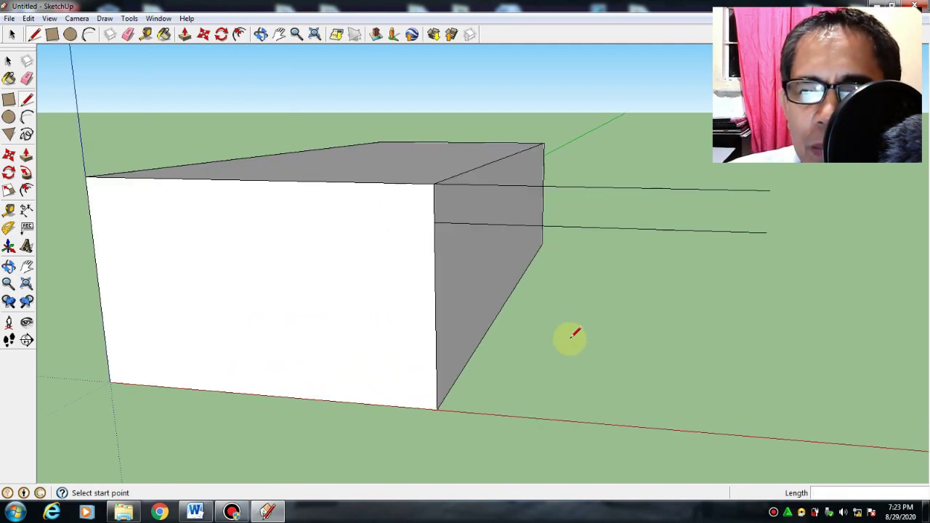
pyautogui.scroll(-2, 572, 335)
pyautogui.scroll(4, 573, 334)
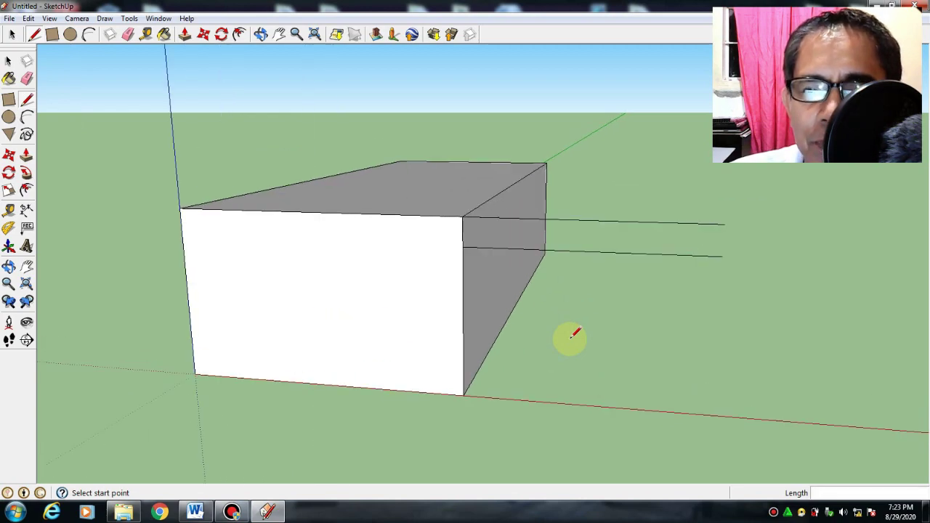
# Draw a small rectangle from the box's top corner to the lower line, then zoom in on it
pyautogui.click(9, 101)
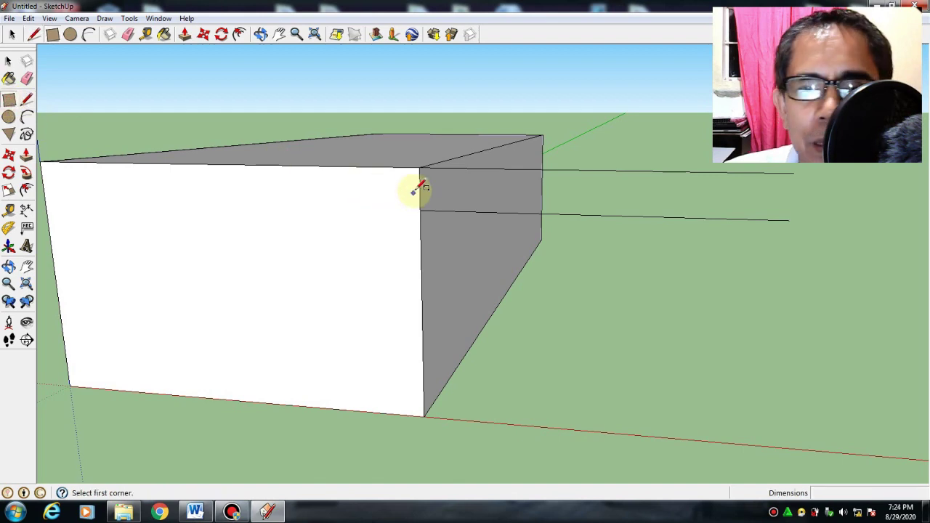
pyautogui.click(420, 168)
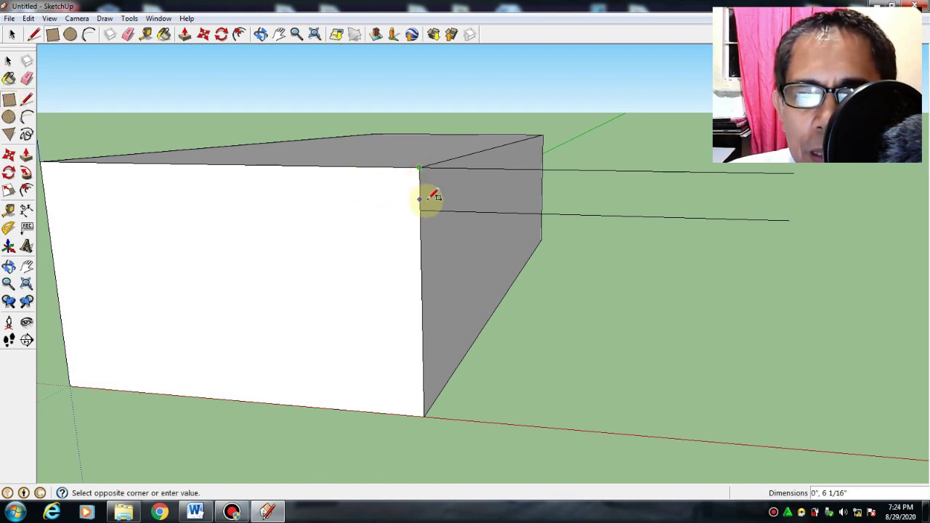
pyautogui.click(492, 211)
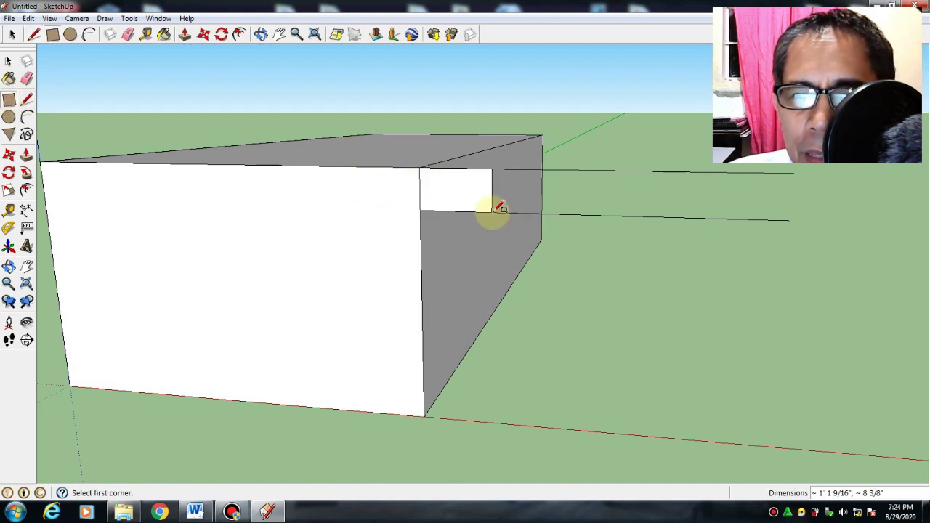
pyautogui.scroll(2, 488, 288)
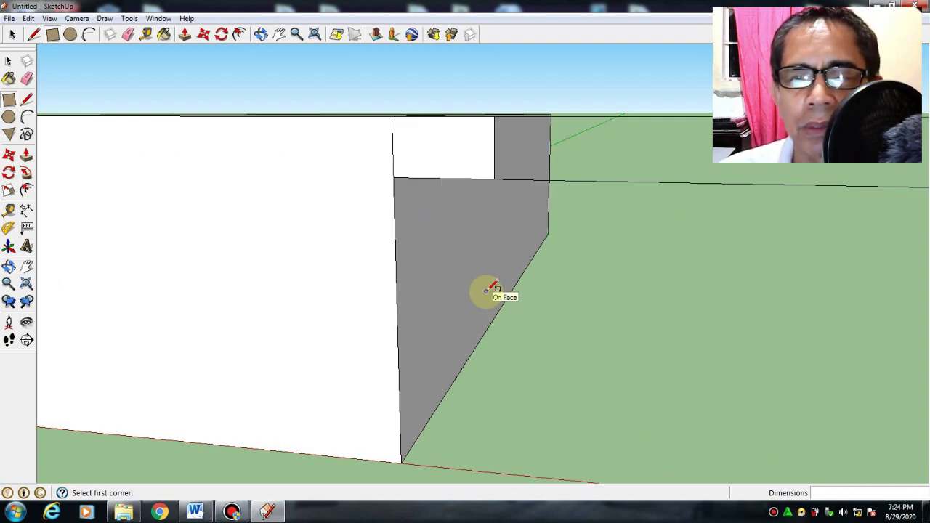
pyautogui.click(27, 268)
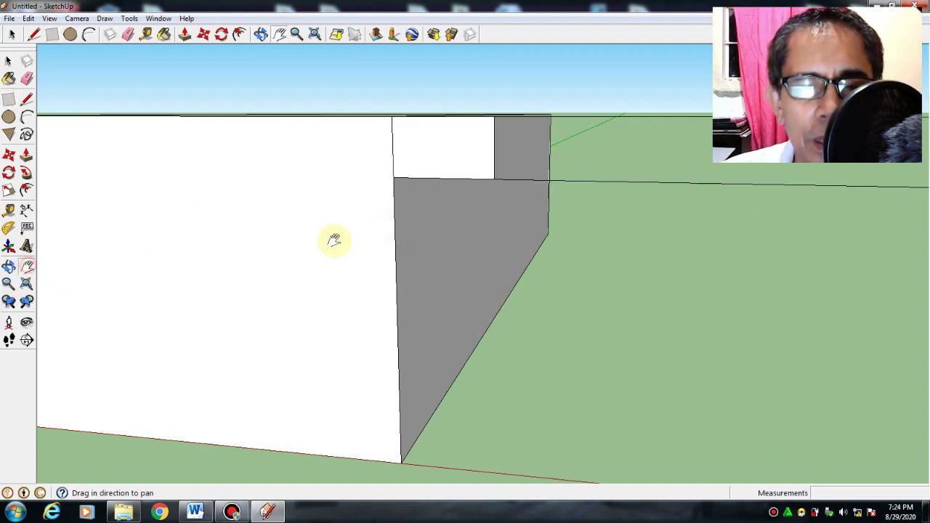
pyautogui.moveTo(330, 241); pyautogui.dragTo(364, 276)
pyautogui.scroll(2, 502, 269)
pyautogui.moveTo(502, 269)
pyautogui.mouseDown()
pyautogui.moveTo(455, 253)
pyautogui.moveTo(461, 312)
pyautogui.mouseUp()
pyautogui.scroll(1, 465, 305)
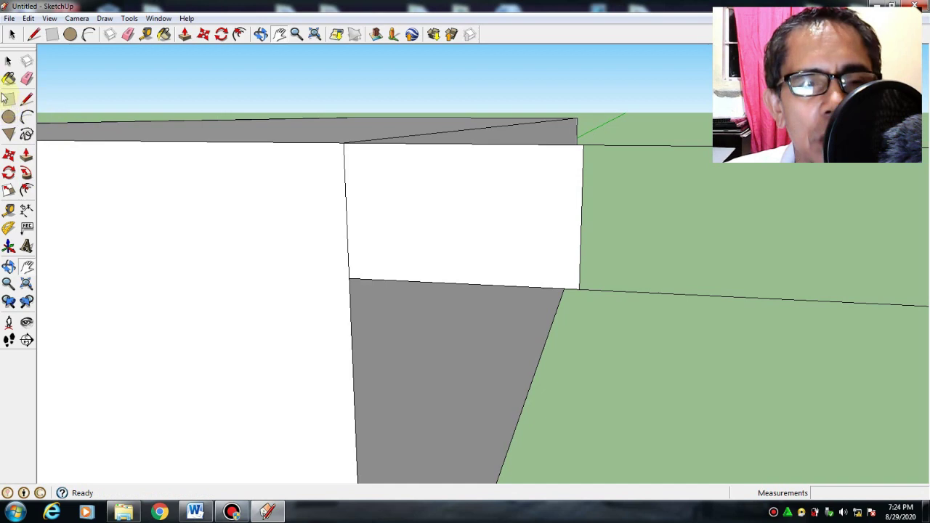
# Round the rectangle's top-right and bottom-right corners with two arcs
pyautogui.click(26, 119)
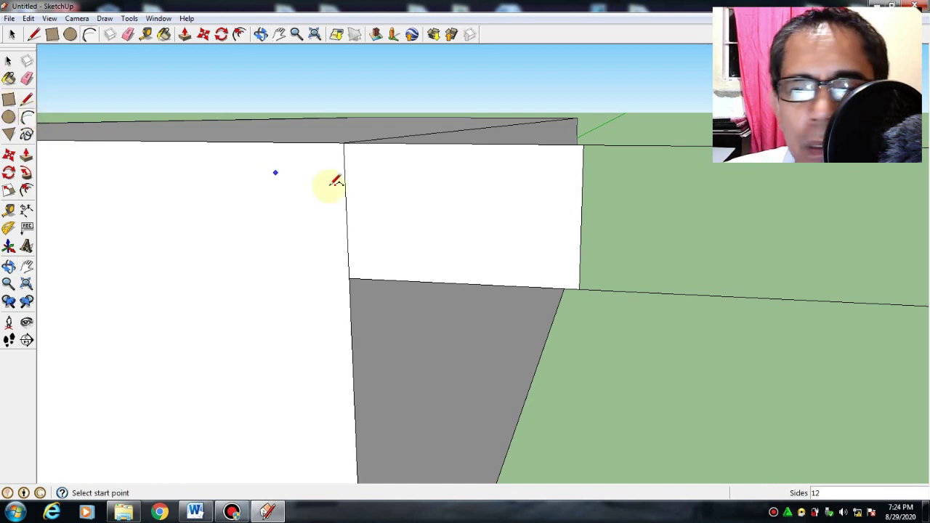
pyautogui.click(557, 144)
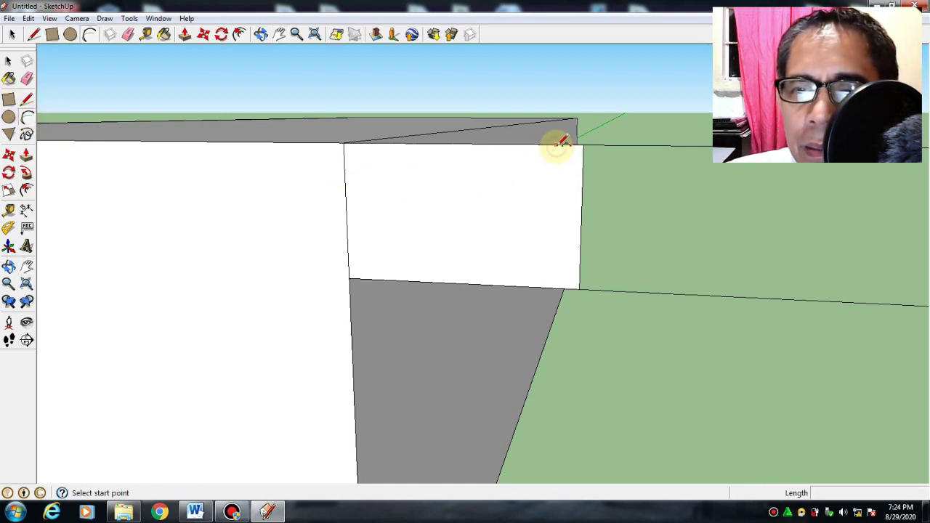
pyautogui.click(586, 169)
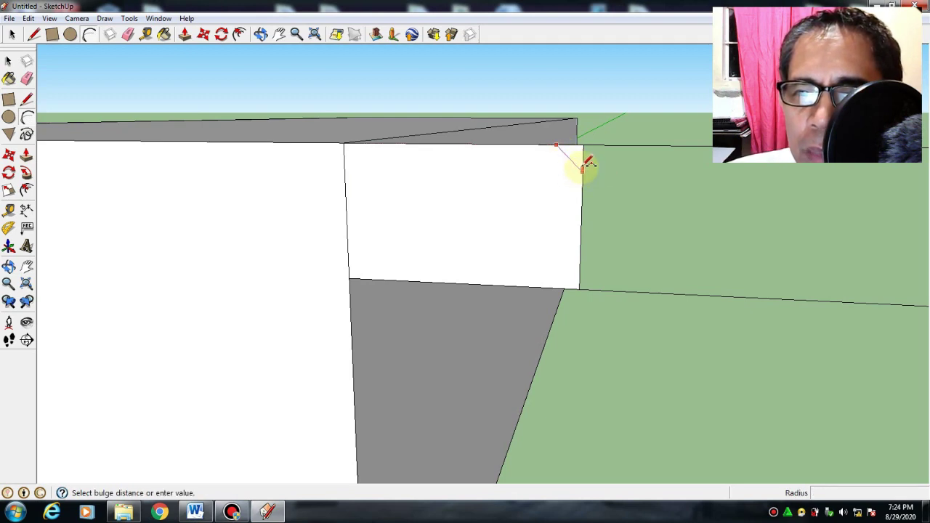
pyautogui.click(587, 163)
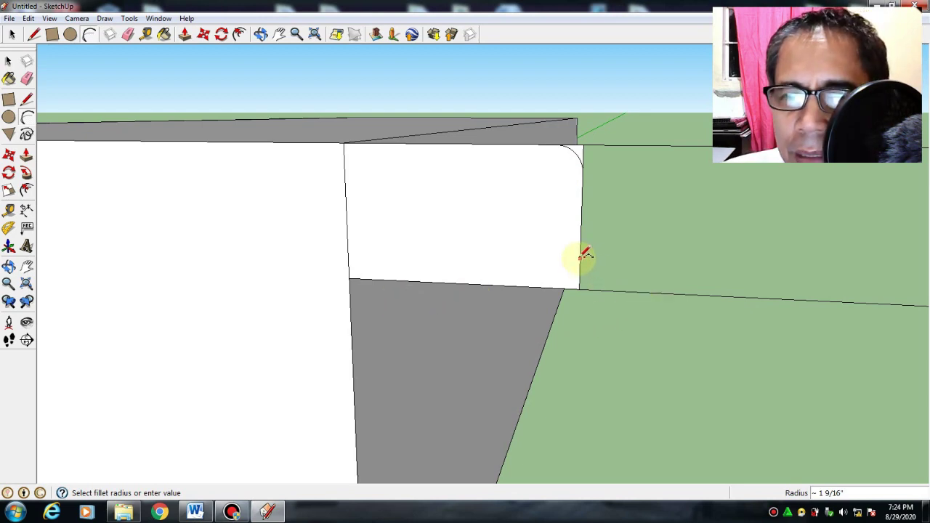
pyautogui.click(546, 286)
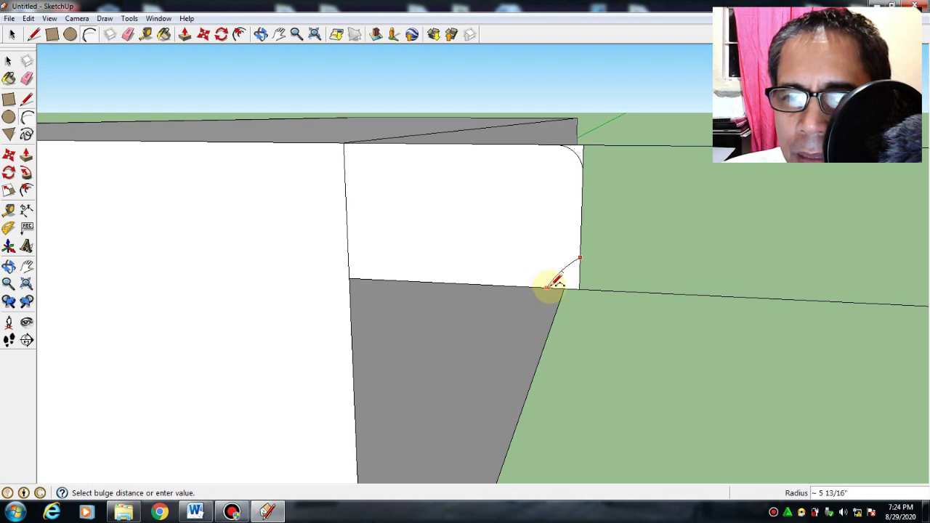
pyautogui.click(558, 283)
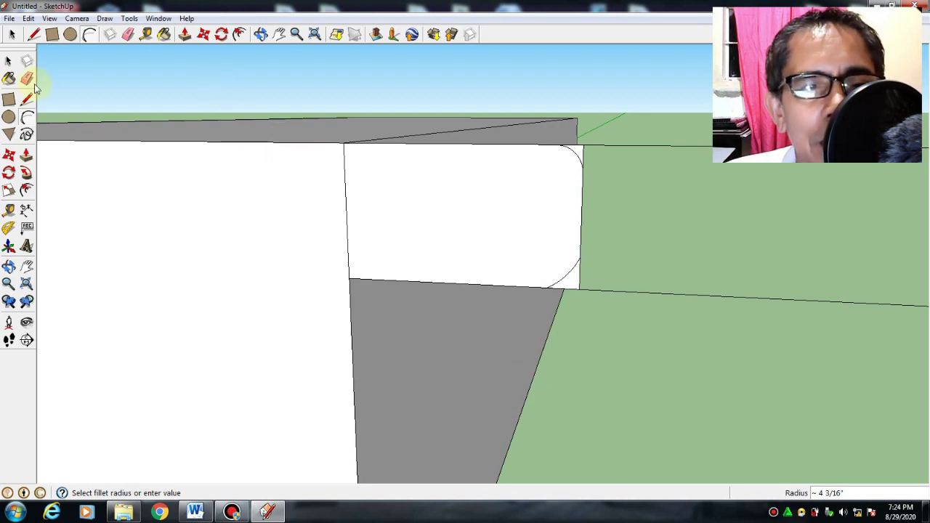
# Draw a small notch on the profile's right edge with the Line tool
pyautogui.click(9, 99)
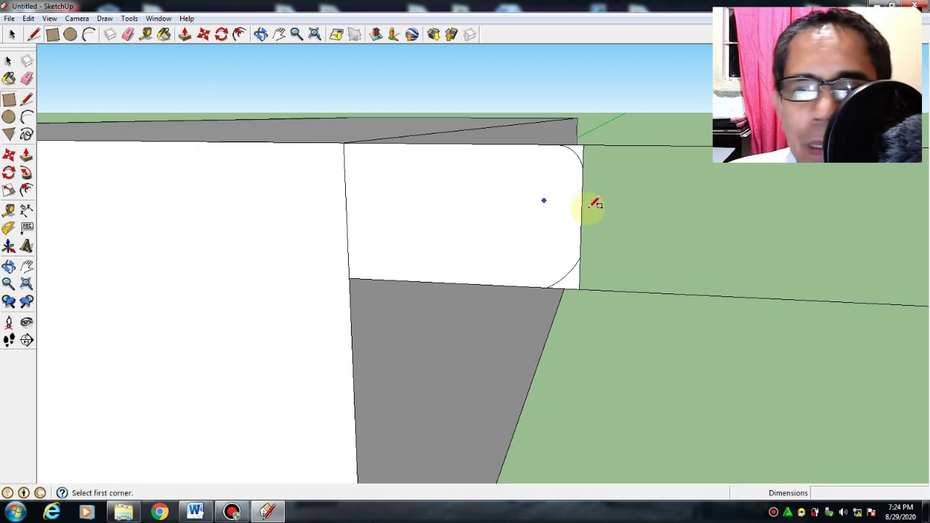
pyautogui.click(26, 99)
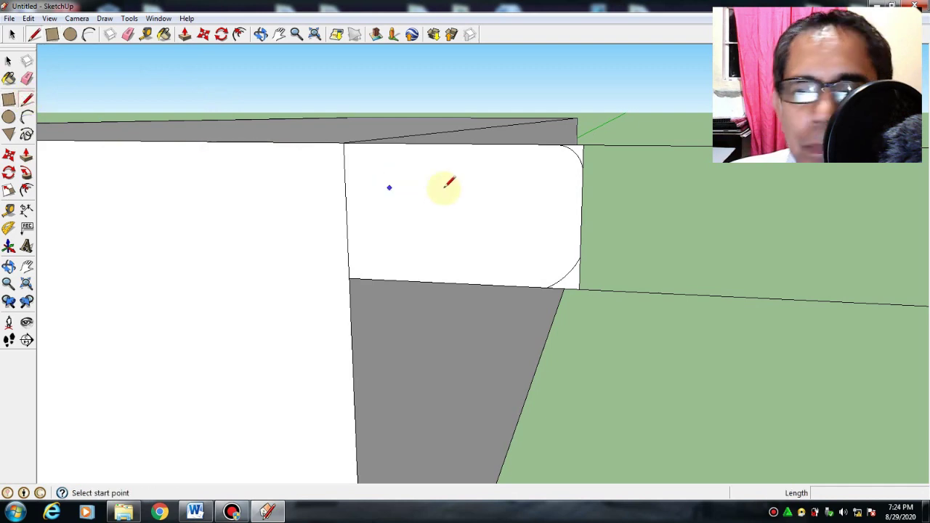
pyautogui.click(582, 190)
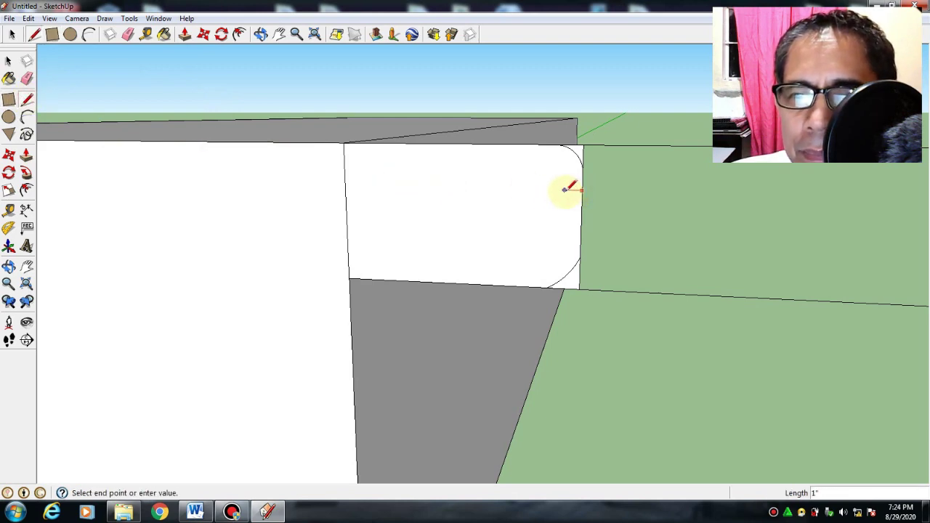
pyautogui.click(560, 190)
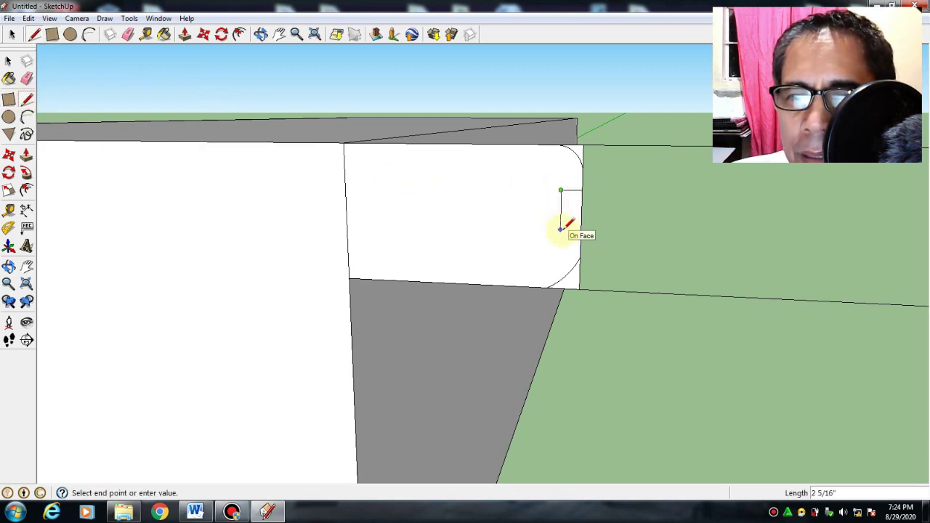
pyautogui.click(581, 229)
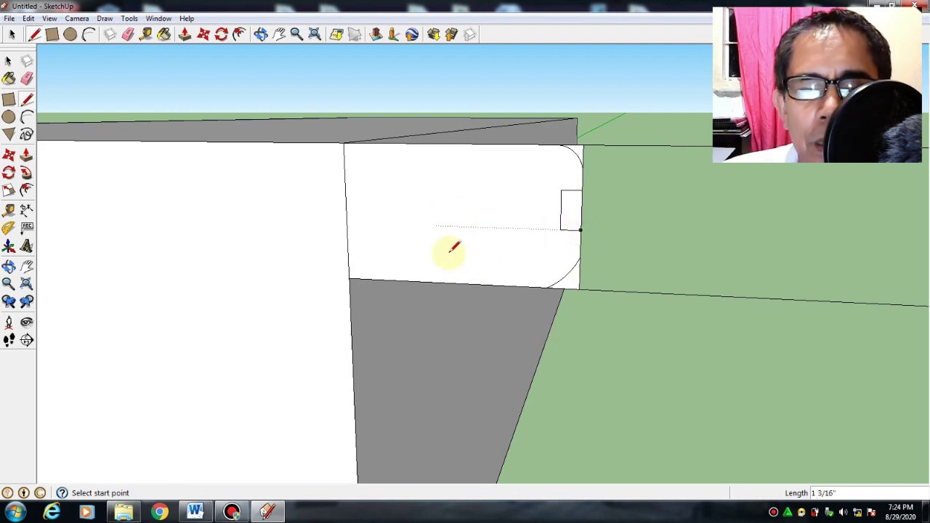
# Draw a half-round arc scoop along the profile's top edge
pyautogui.click(26, 118)
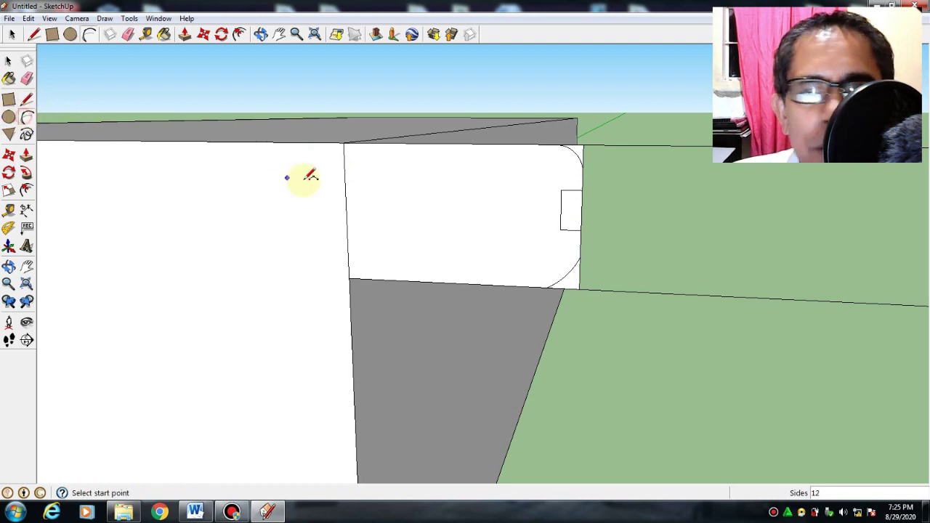
pyautogui.click(407, 145)
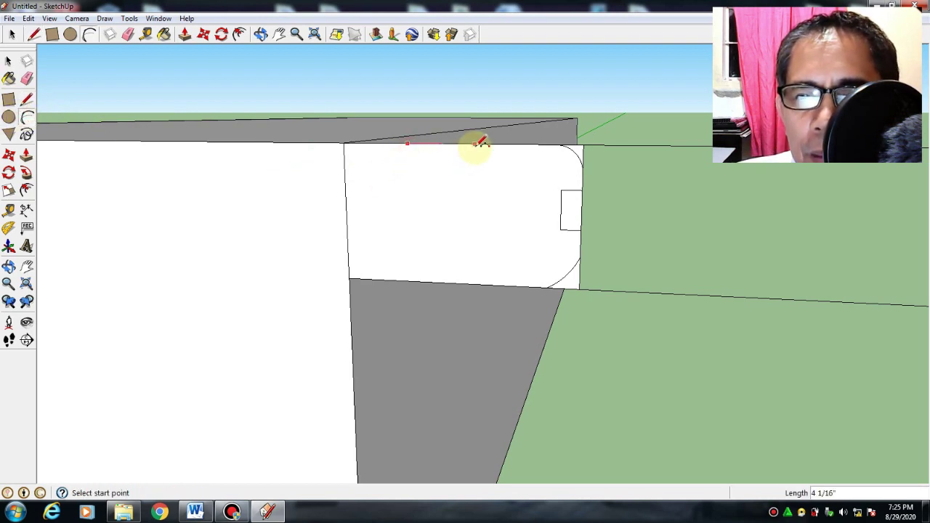
pyautogui.click(474, 145)
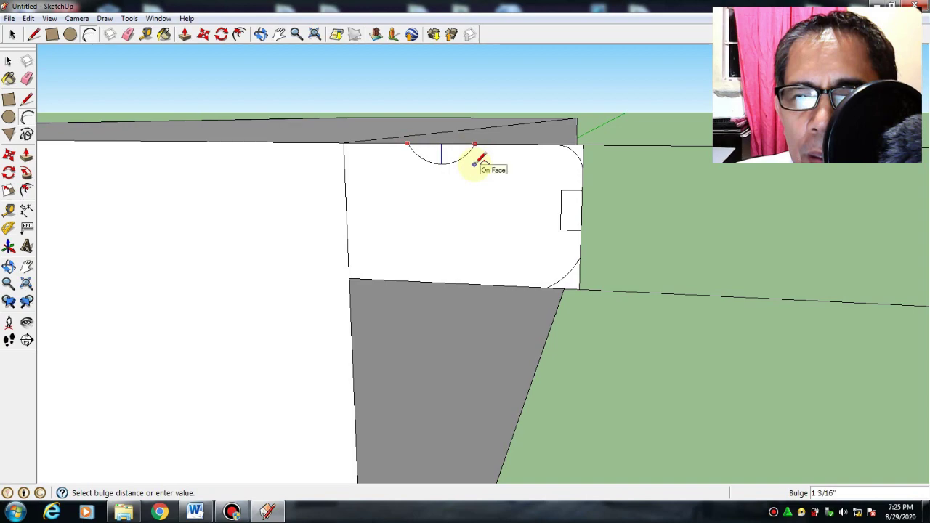
pyautogui.click(477, 162)
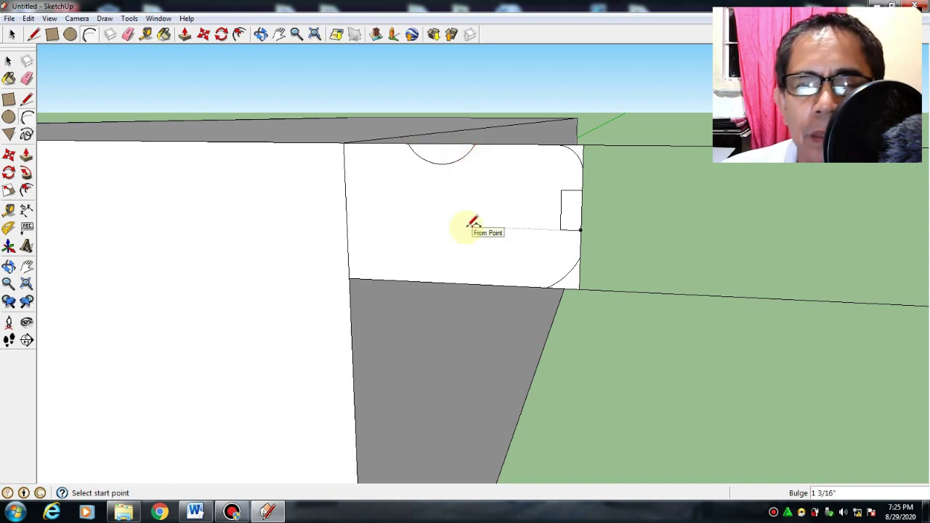
# Frame the profile shape and erase its semicircle face
pyautogui.scroll(-6, 472, 223)
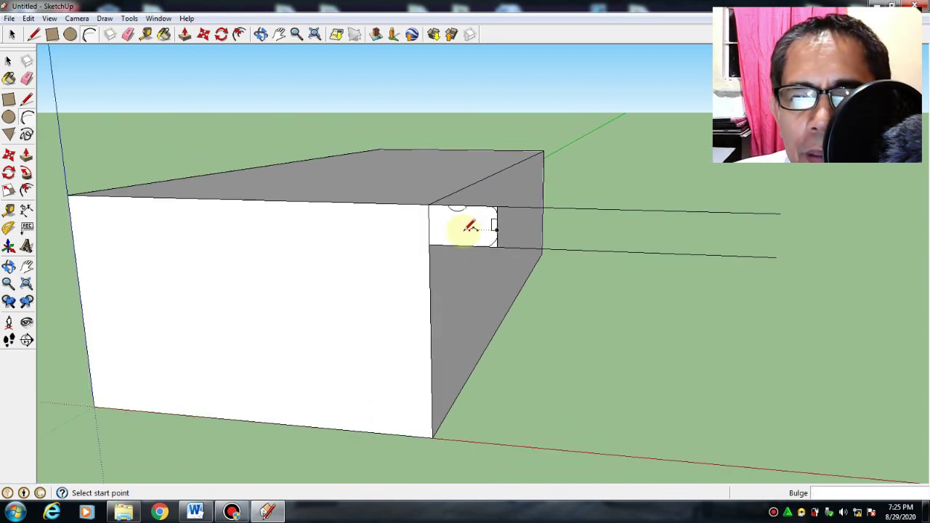
pyautogui.click(27, 266)
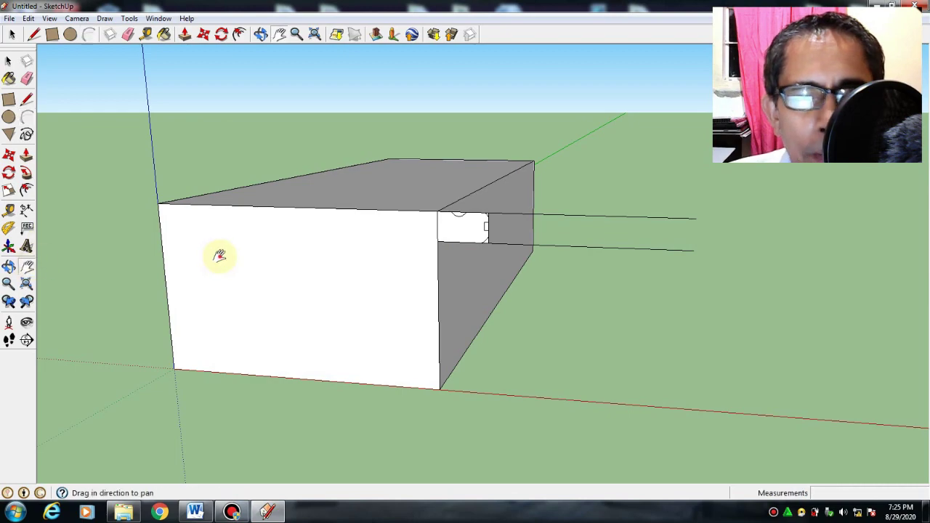
pyautogui.moveTo(218, 253); pyautogui.dragTo(359, 254)
pyautogui.scroll(5, 359, 254)
pyautogui.scroll(-3, 392, 293)
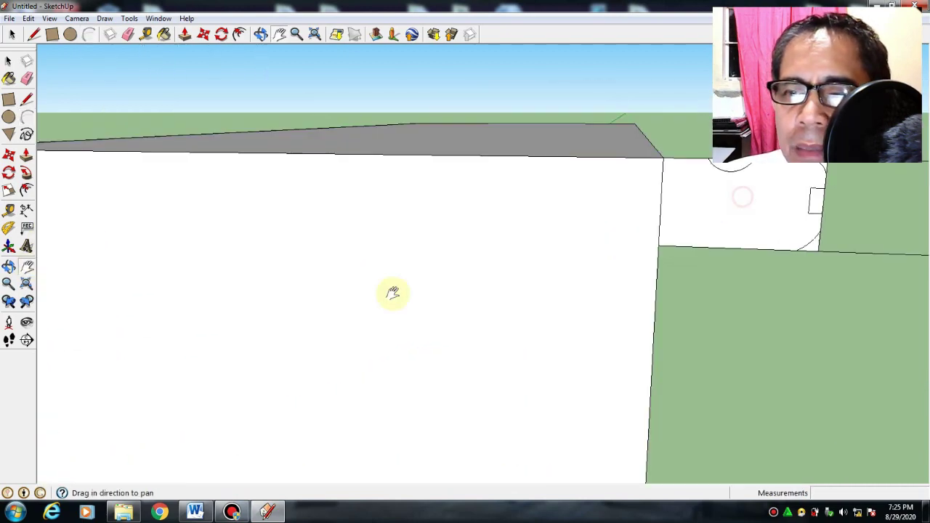
pyautogui.scroll(1, 247, 327)
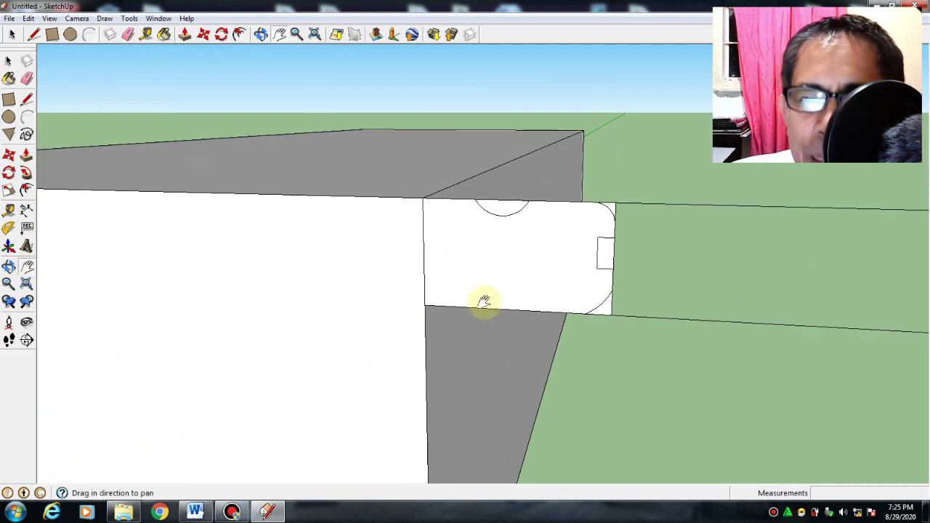
pyautogui.scroll(1, 483, 301)
pyautogui.moveTo(478, 293); pyautogui.dragTo(466, 316)
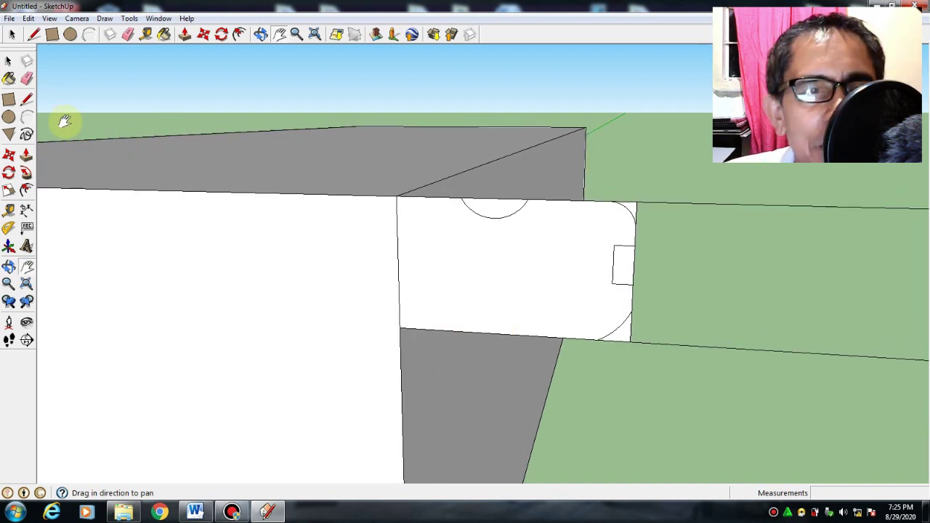
pyautogui.click(27, 79)
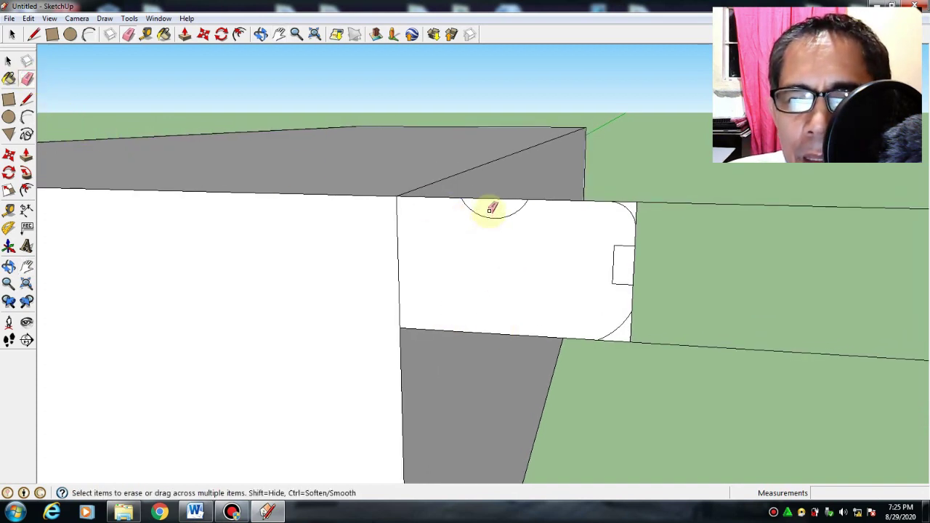
pyautogui.rightClick(493, 209)
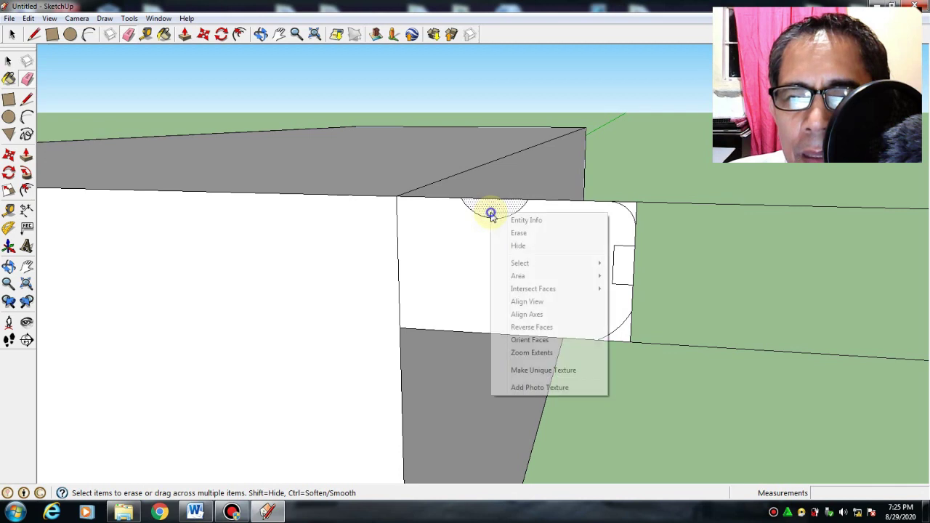
pyautogui.click(519, 233)
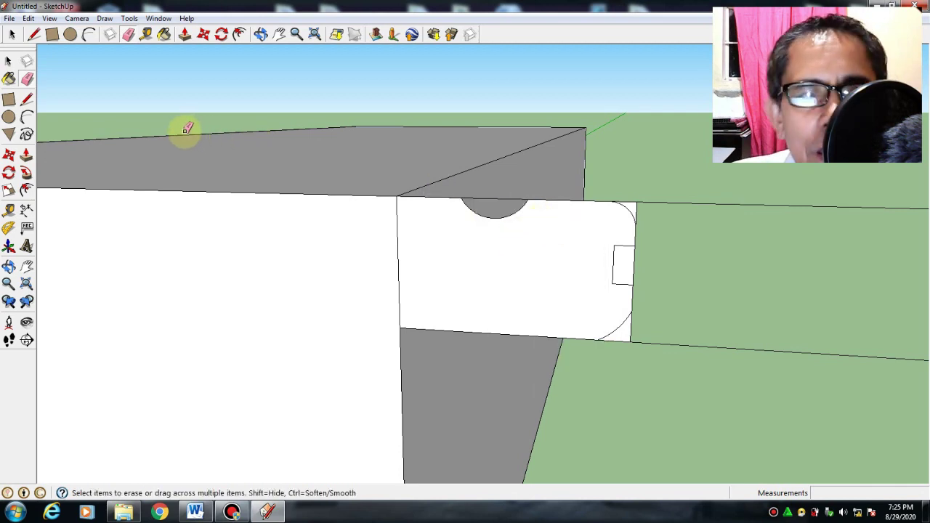
# Undo the accidental erasure of the white profile face
pyautogui.rightClick(629, 213)
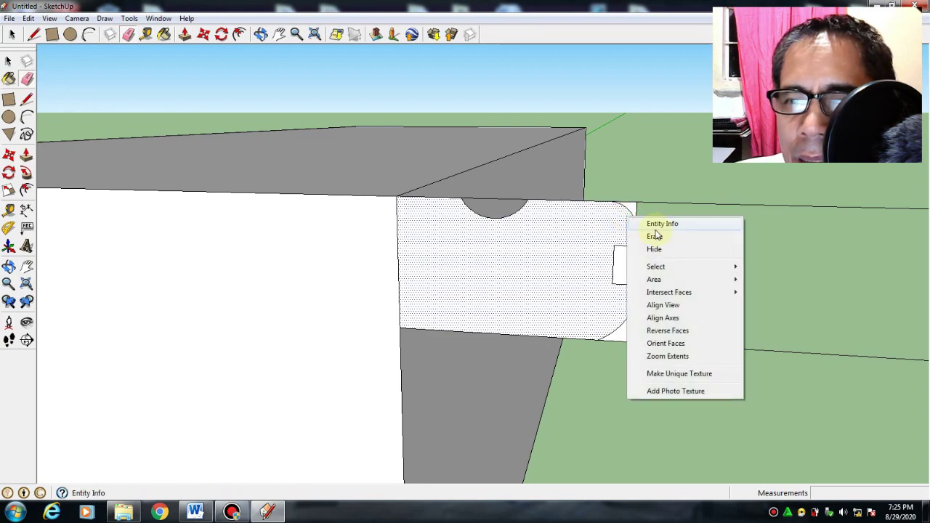
pyautogui.click(657, 234)
pyautogui.click(28, 18)
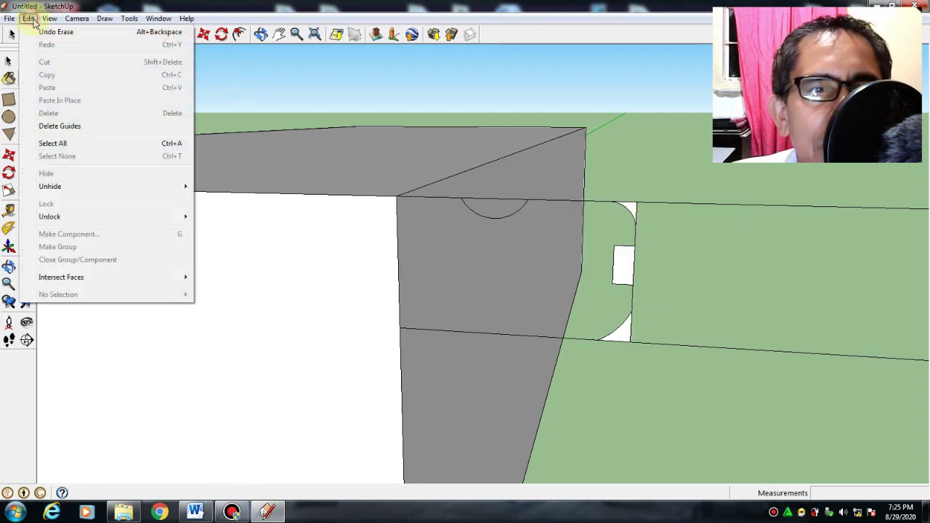
pyautogui.click(45, 32)
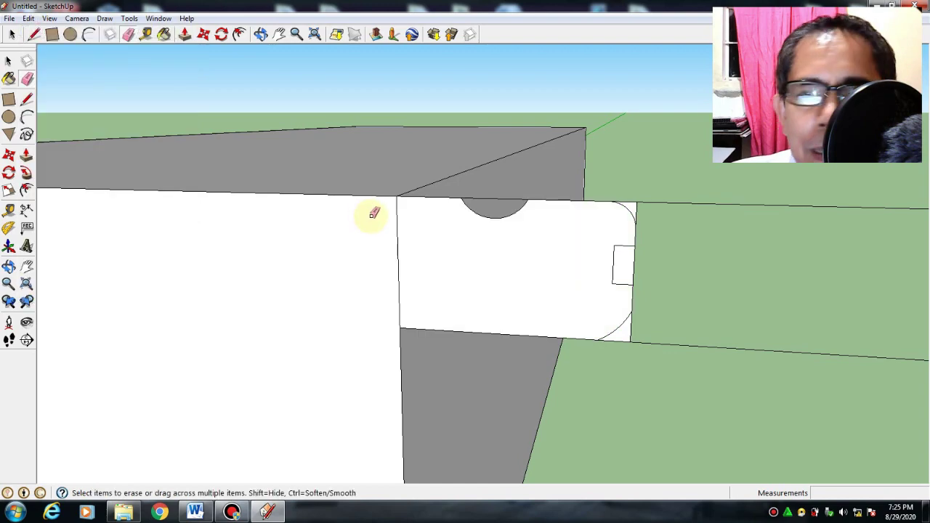
pyautogui.scroll(3, 373, 212)
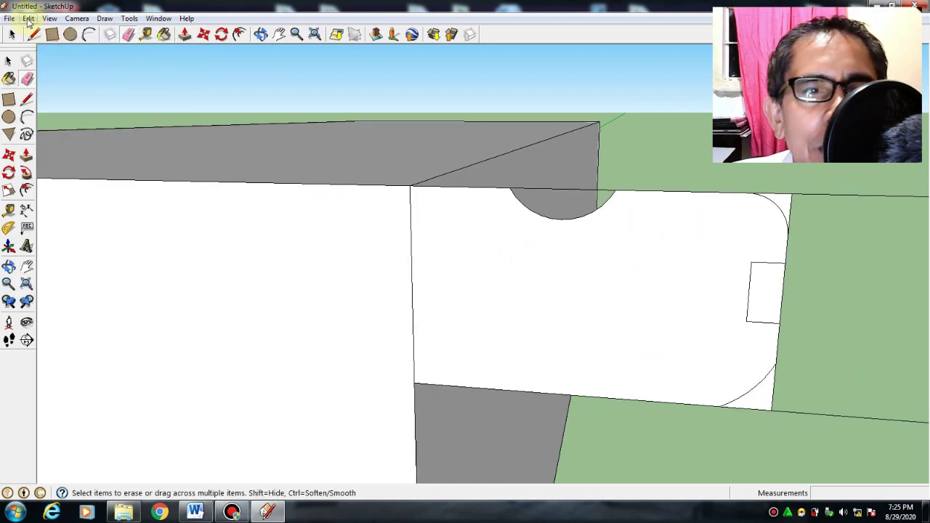
pyautogui.click(50, 18)
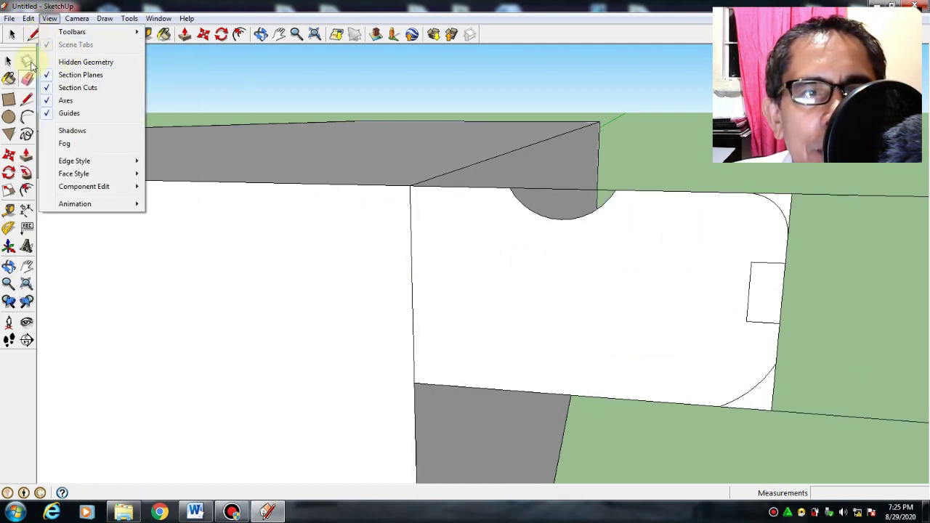
pyautogui.click(29, 18)
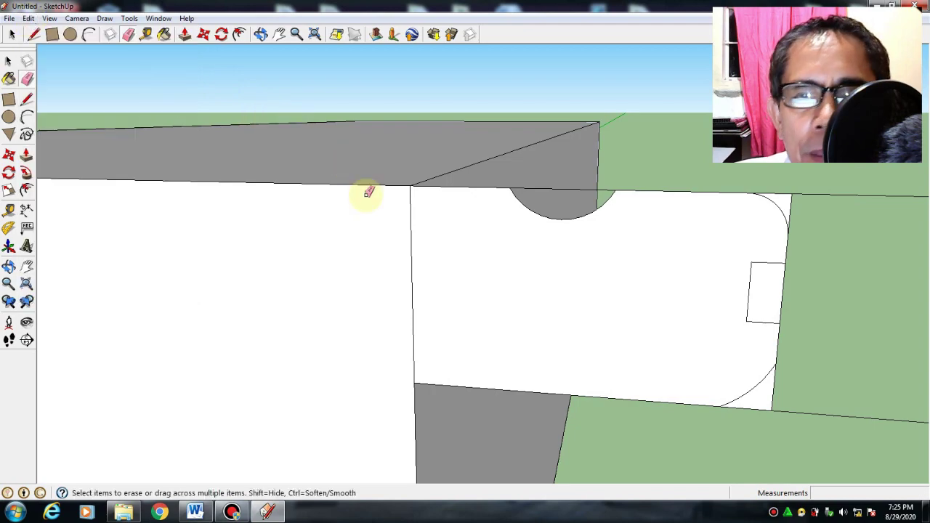
# Reframe the profile and restore the wrongly erased top-right corner arc
pyautogui.click(10, 268)
pyautogui.moveTo(326, 269); pyautogui.dragTo(724, 255)
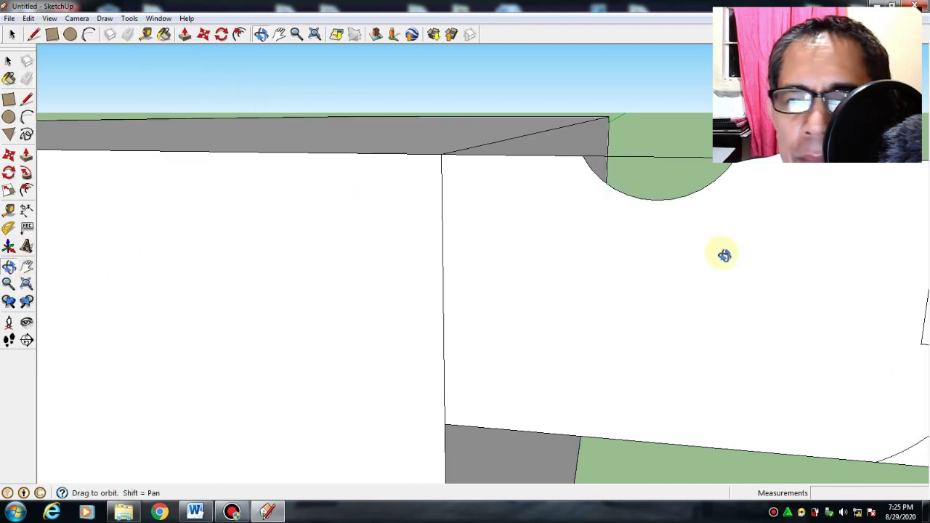
pyautogui.click(27, 268)
pyautogui.moveTo(708, 360); pyautogui.dragTo(374, 351)
pyautogui.click(27, 79)
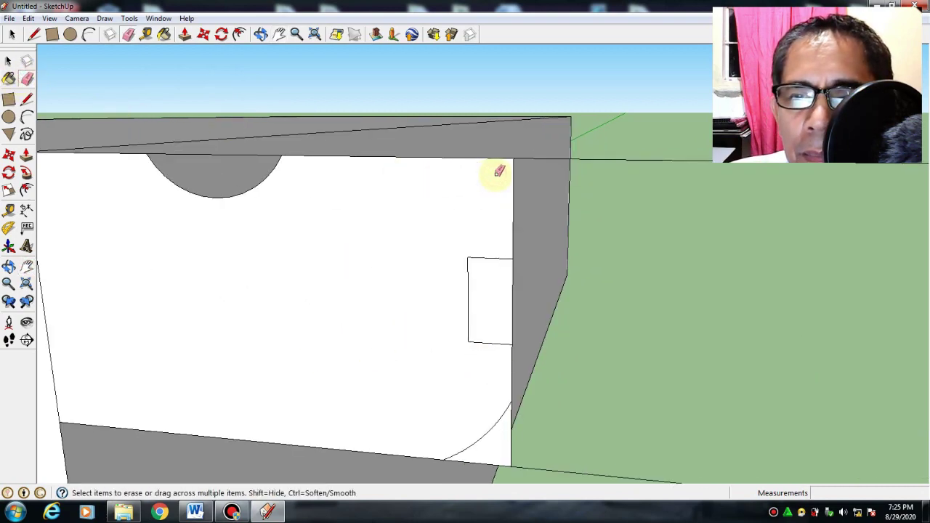
pyautogui.click(28, 18)
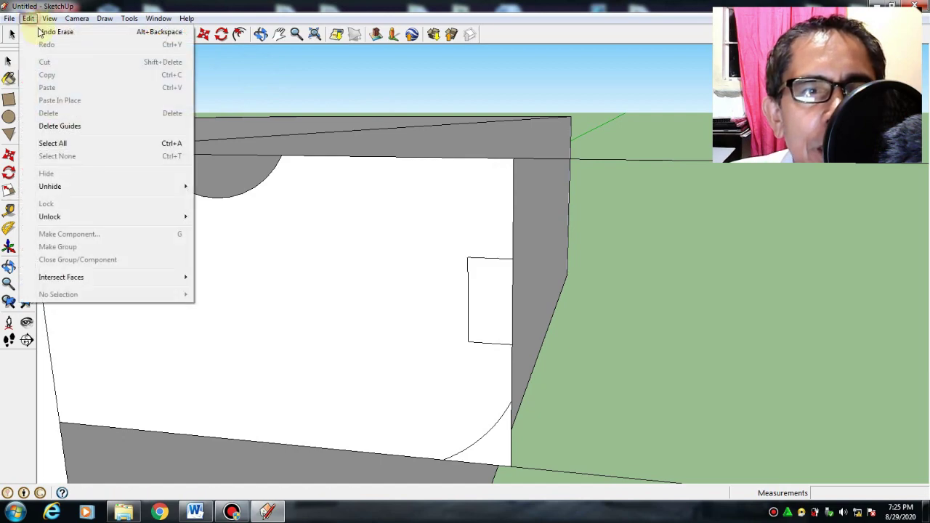
pyautogui.click(44, 31)
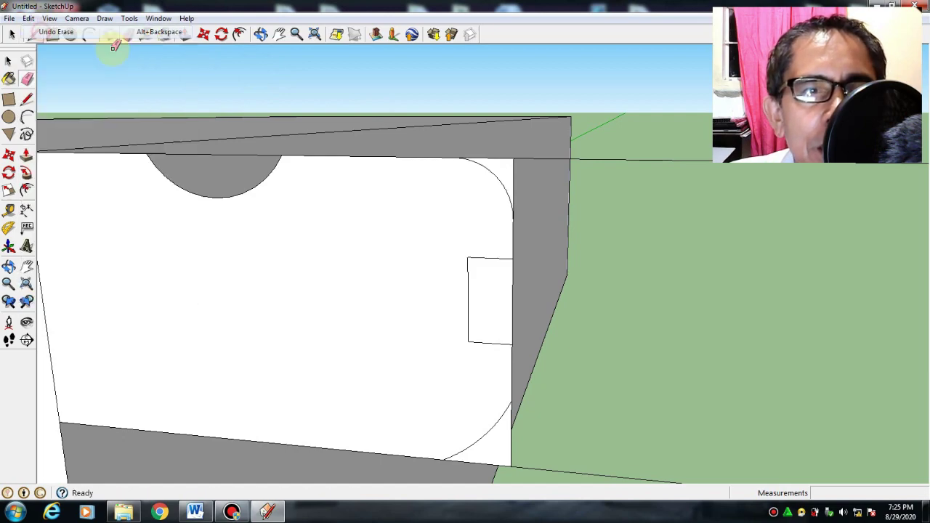
# Erase the top-right corner, bottom-right corner and small rectangle faces
pyautogui.rightClick(502, 169)
pyautogui.click(521, 191)
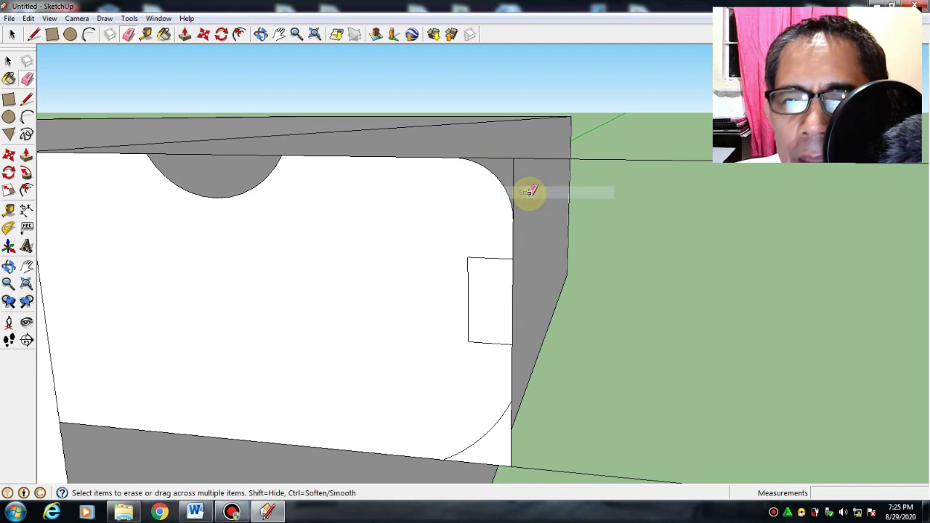
pyautogui.rightClick(492, 449)
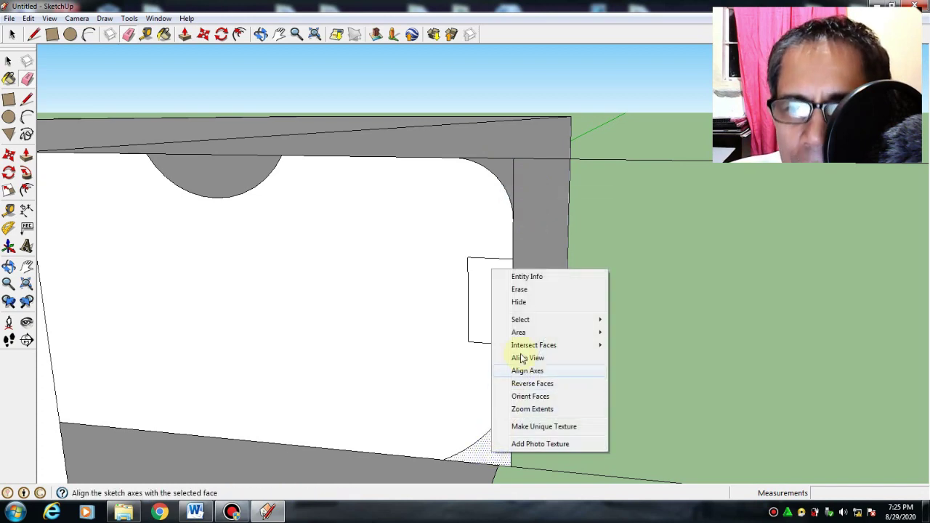
pyautogui.click(522, 290)
pyautogui.rightClick(476, 290)
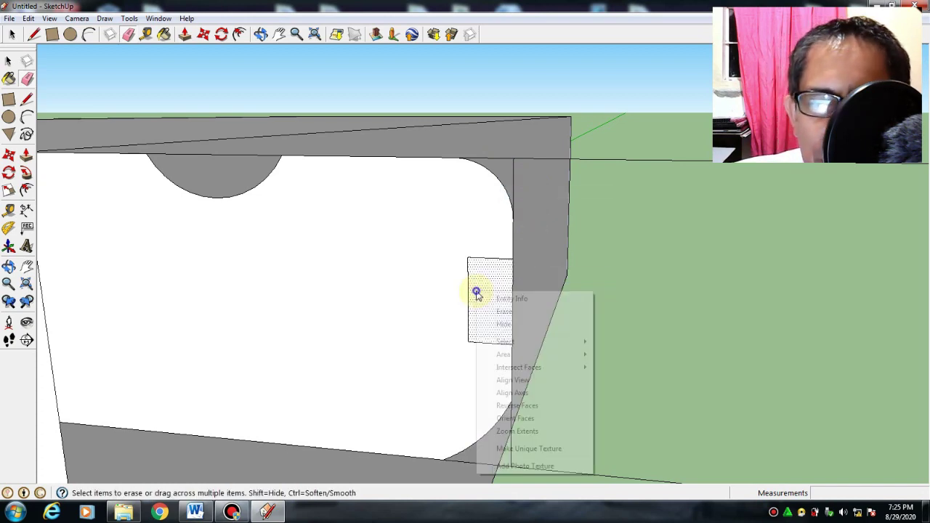
pyautogui.click(506, 312)
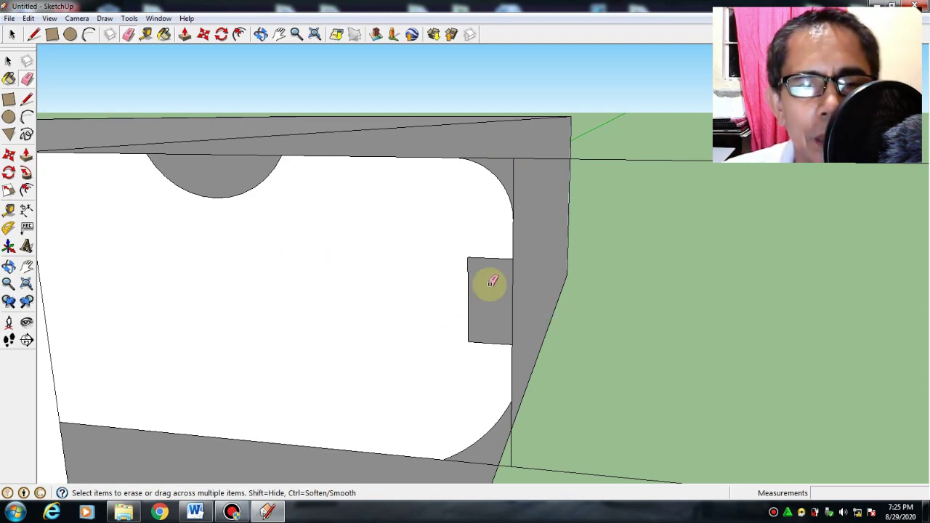
pyautogui.scroll(-4, 483, 287)
pyautogui.scroll(-6, 476, 294)
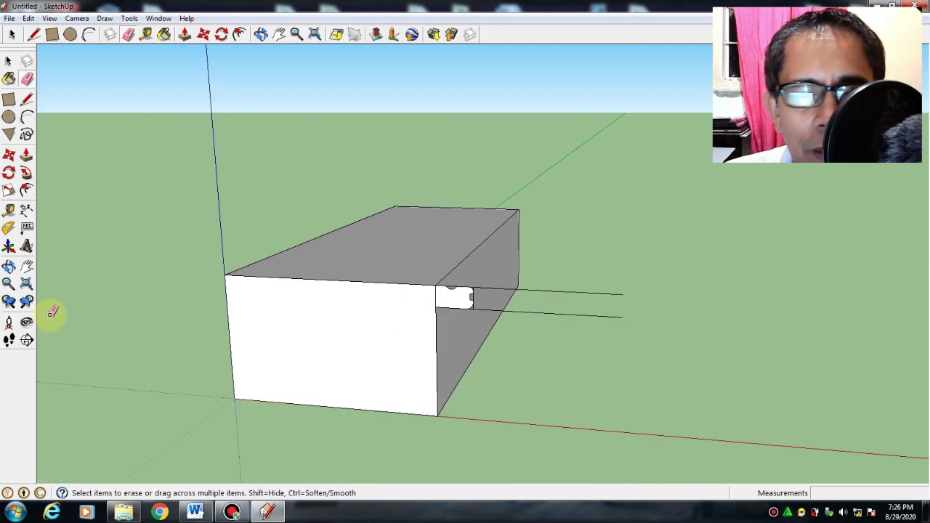
pyautogui.click(26, 268)
pyautogui.moveTo(195, 261); pyautogui.dragTo(307, 182)
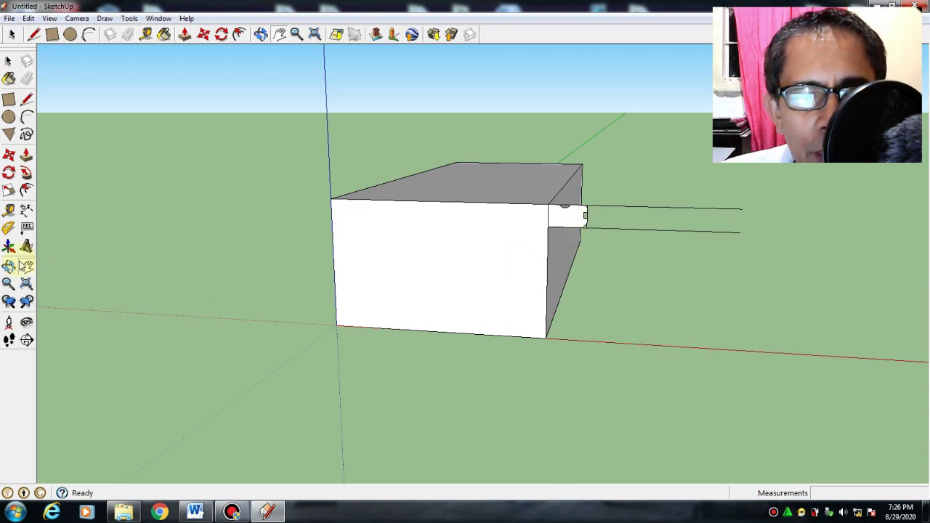
pyautogui.click(8, 267)
pyautogui.moveTo(591, 343); pyautogui.dragTo(535, 308)
pyautogui.moveTo(484, 191); pyautogui.dragTo(474, 220)
pyautogui.click(27, 267)
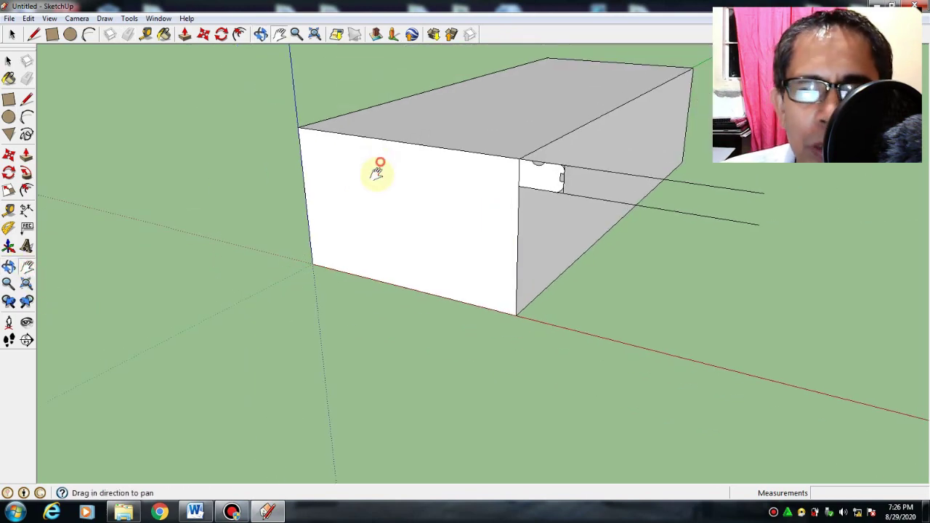
pyautogui.moveTo(375, 170); pyautogui.dragTo(361, 223)
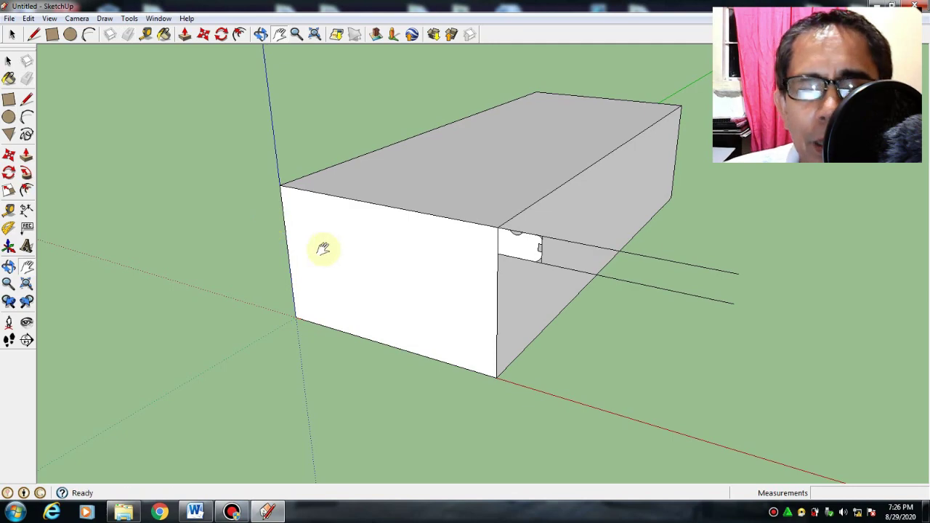
# Select the box's back top edges and sweep the profile along them with Follow Me
pyautogui.click(9, 61)
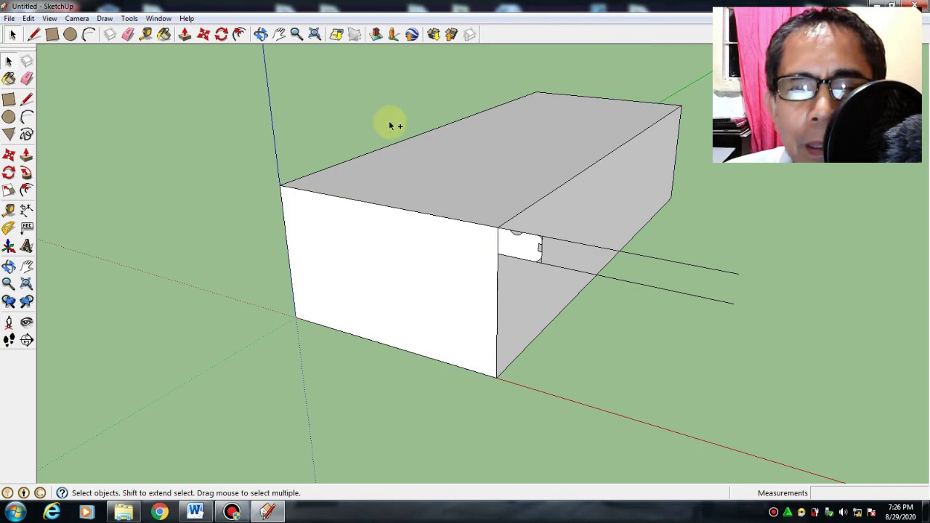
pyautogui.click(388, 148)
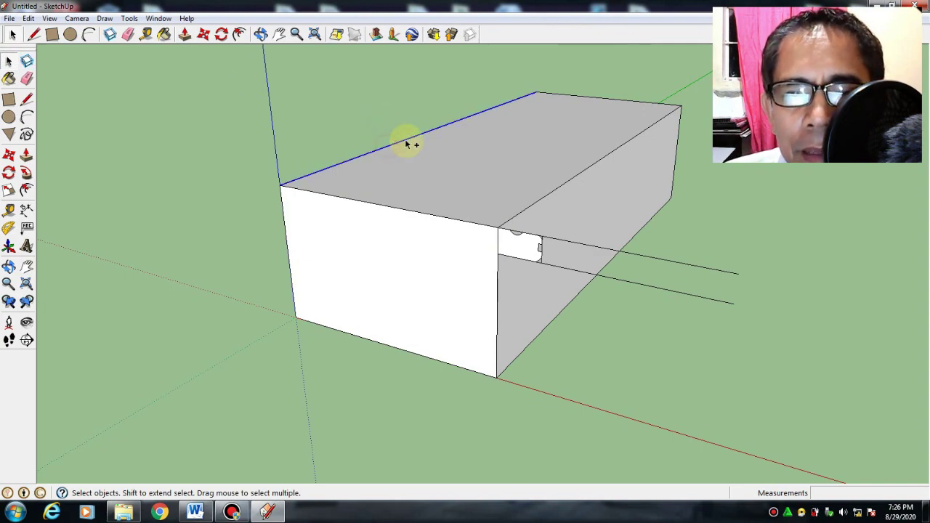
pyautogui.keyDown('shift'); pyautogui.click(594, 99); pyautogui.keyUp('shift')
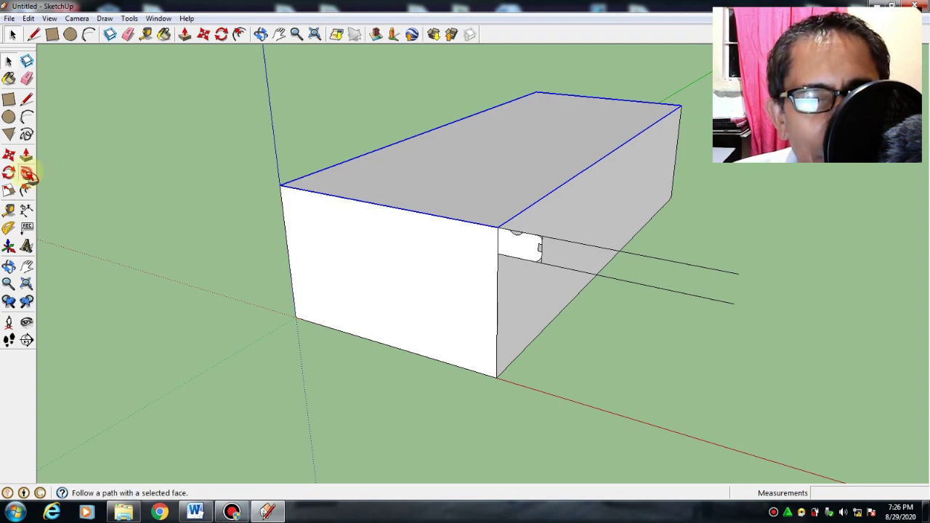
pyautogui.press('p')
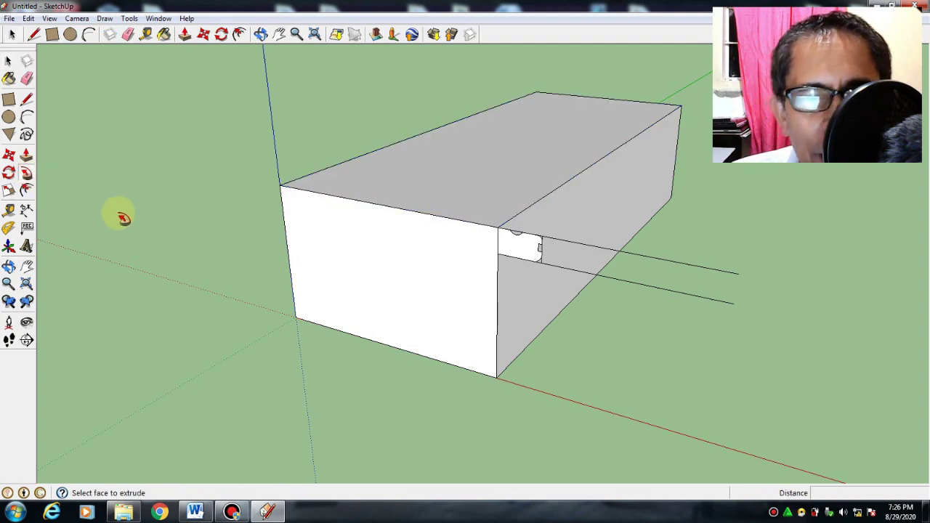
pyautogui.click(521, 252)
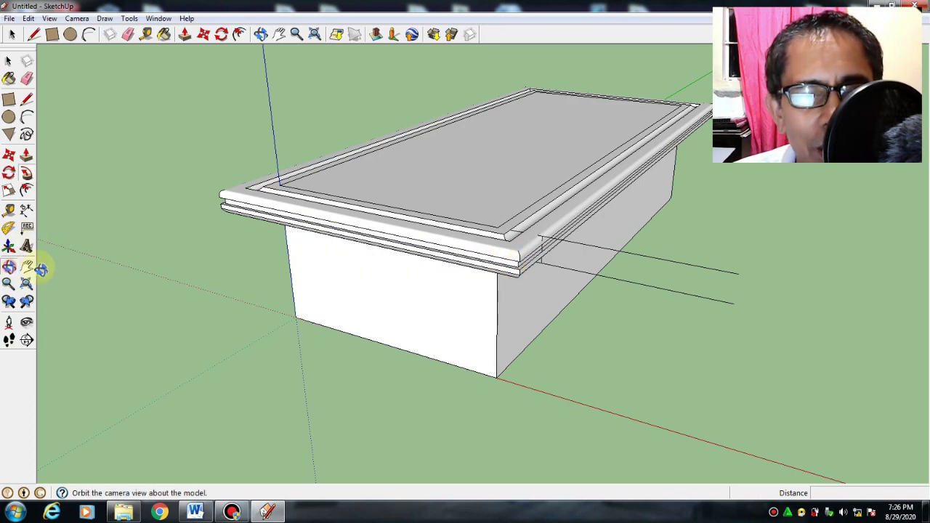
pyautogui.click(9, 266)
pyautogui.moveTo(163, 258); pyautogui.dragTo(6, 243)
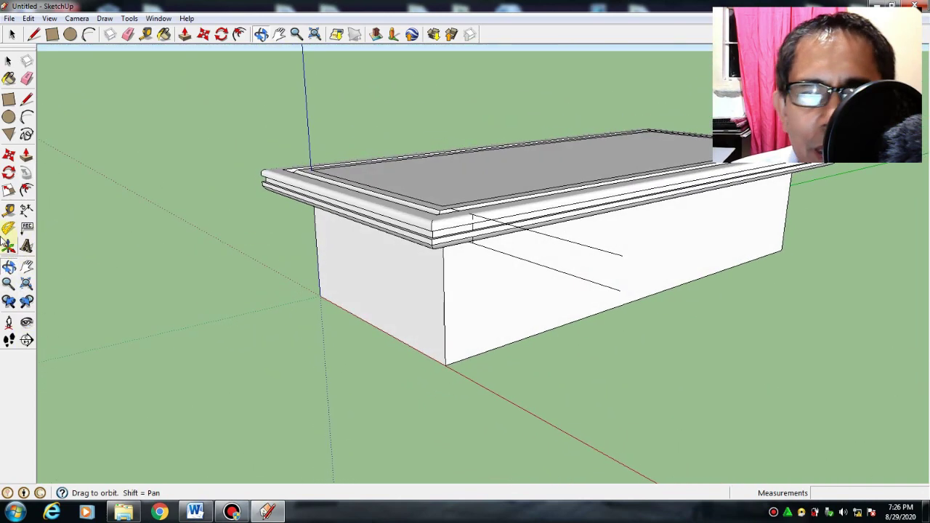
pyautogui.click(26, 266)
pyautogui.moveTo(579, 254); pyautogui.dragTo(429, 300)
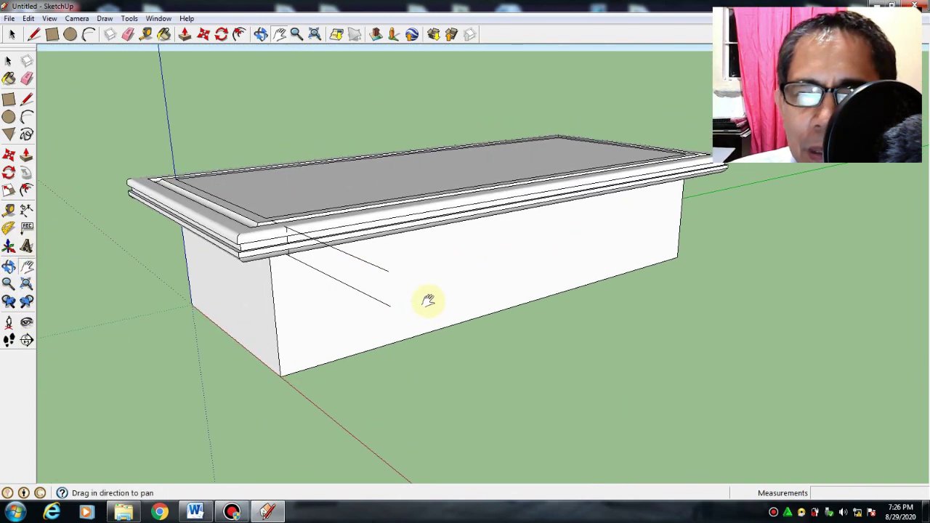
pyautogui.click(9, 267)
pyautogui.moveTo(370, 353); pyautogui.dragTo(234, 327)
# Draw a door rectangle at the front wall's bottom left and push it inward
pyautogui.click(9, 99)
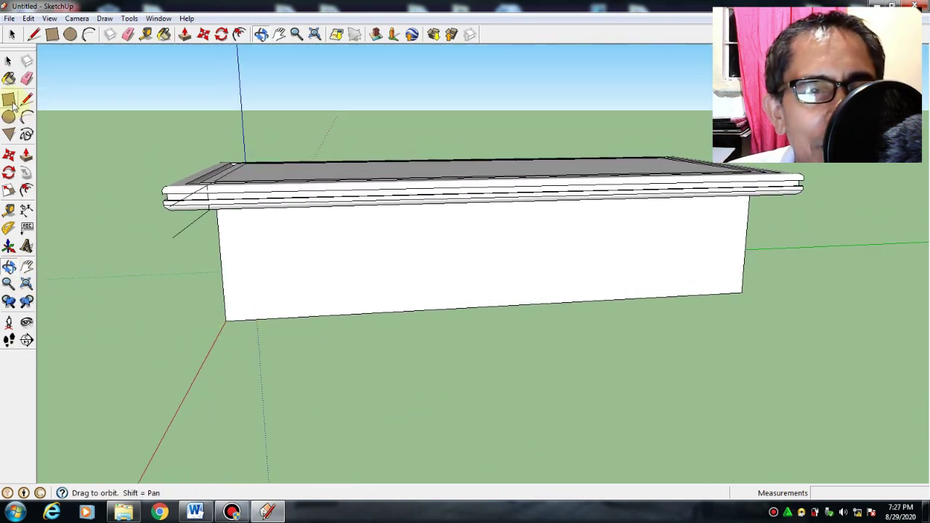
pyautogui.click(254, 319)
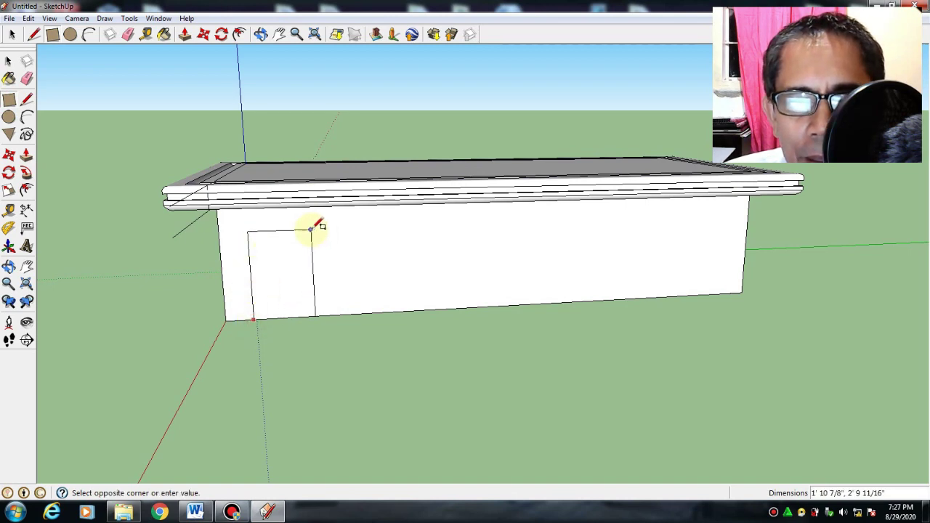
pyautogui.click(26, 155)
pyautogui.click(266, 269)
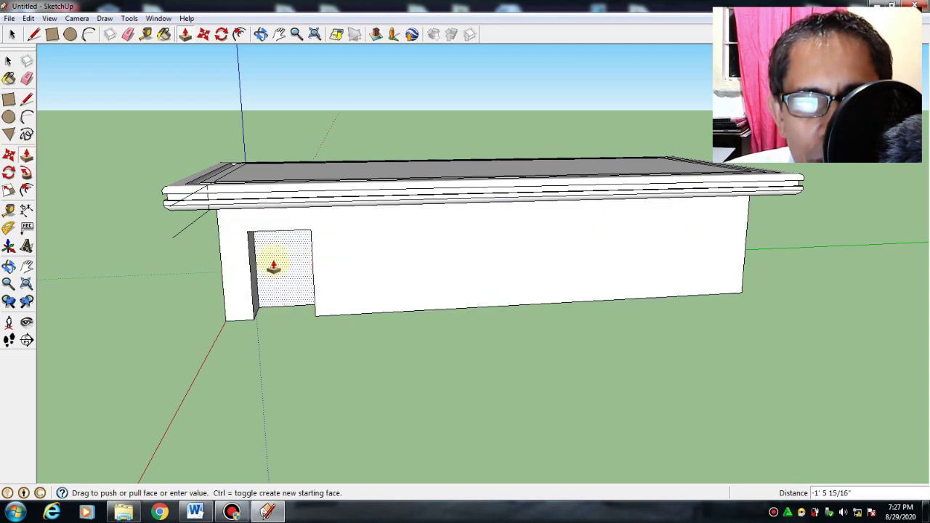
pyautogui.click(273, 266)
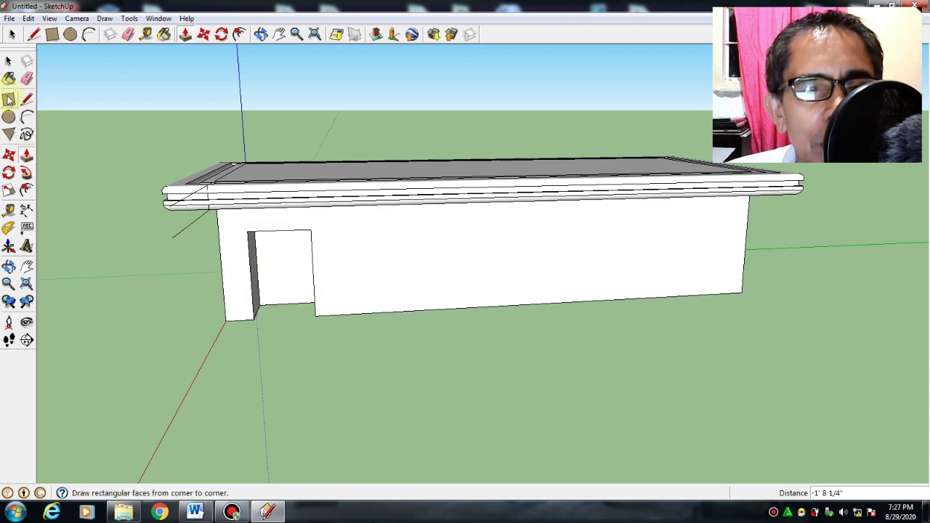
# Undo the door's push/pull and its rectangle outline
pyautogui.click(27, 18)
pyautogui.click(62, 32)
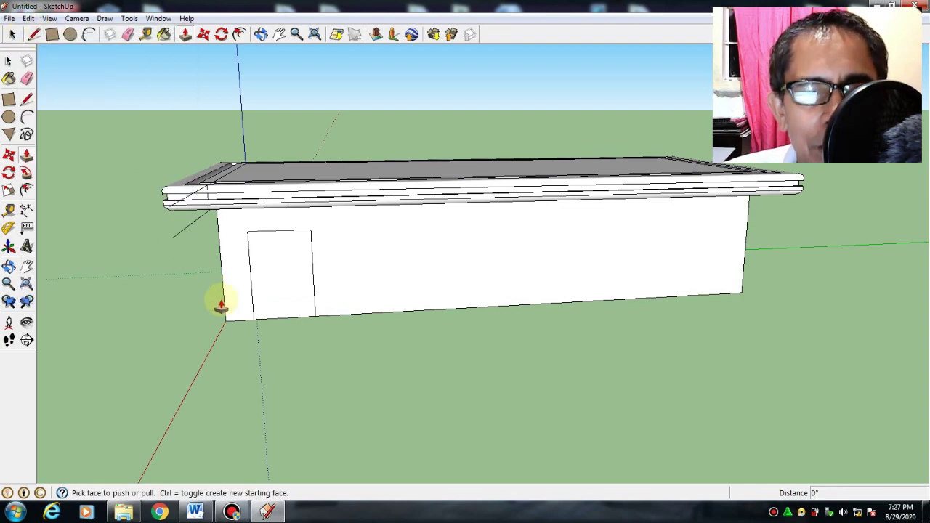
pyautogui.click(28, 18)
pyautogui.click(63, 29)
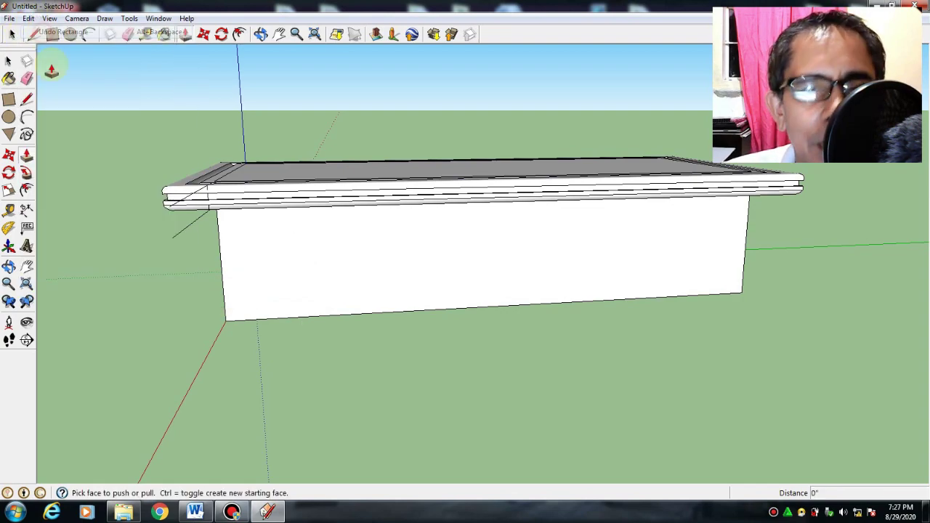
# Cut a window through the wall near its left end by recessing and erasing its back face
pyautogui.click(9, 99)
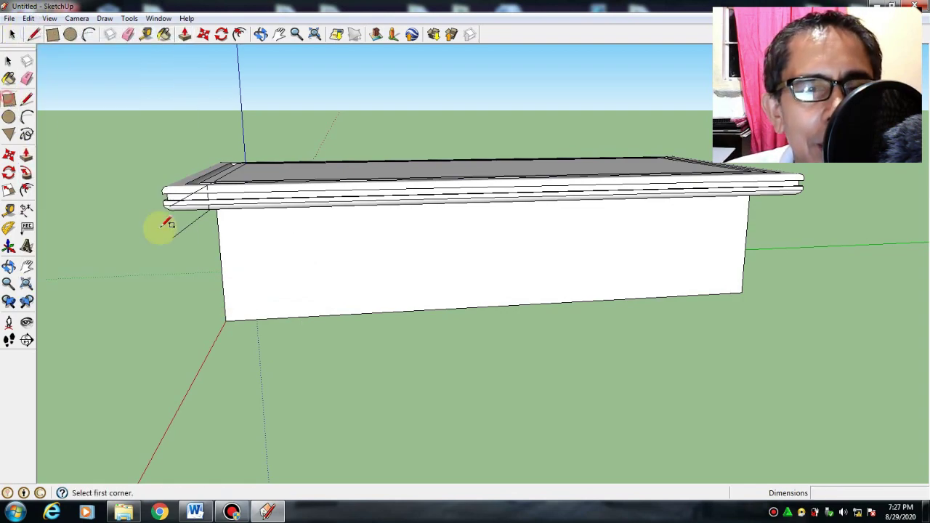
pyautogui.click(238, 241)
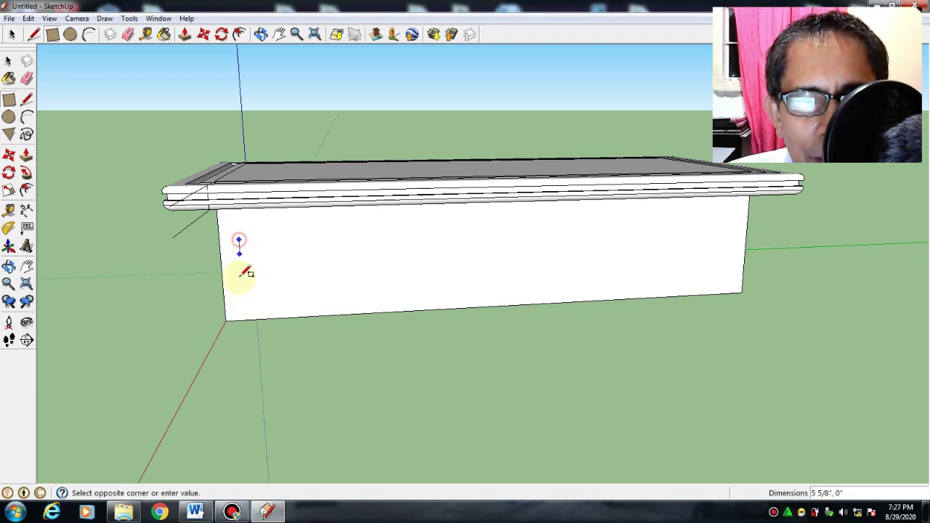
pyautogui.click(303, 306)
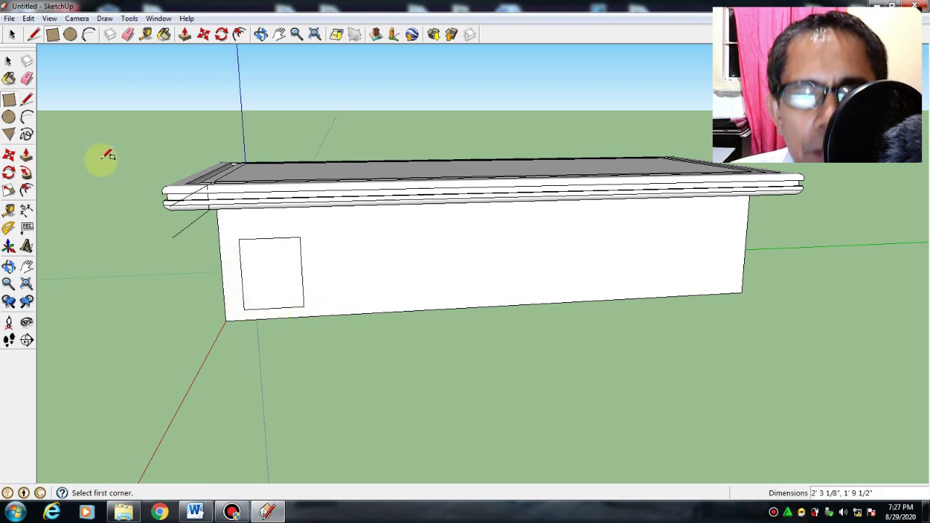
pyautogui.click(26, 155)
pyautogui.click(272, 277)
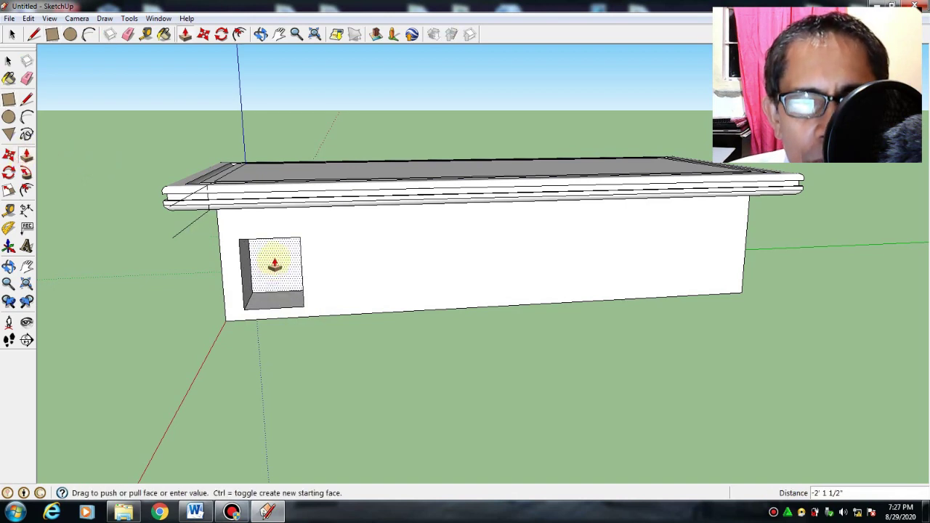
pyautogui.click(275, 264)
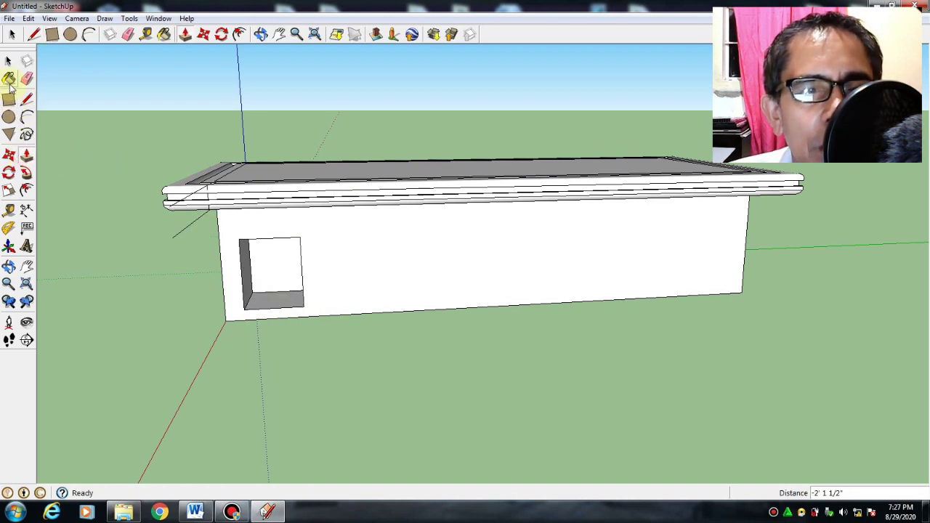
pyautogui.click(26, 78)
pyautogui.rightClick(263, 265)
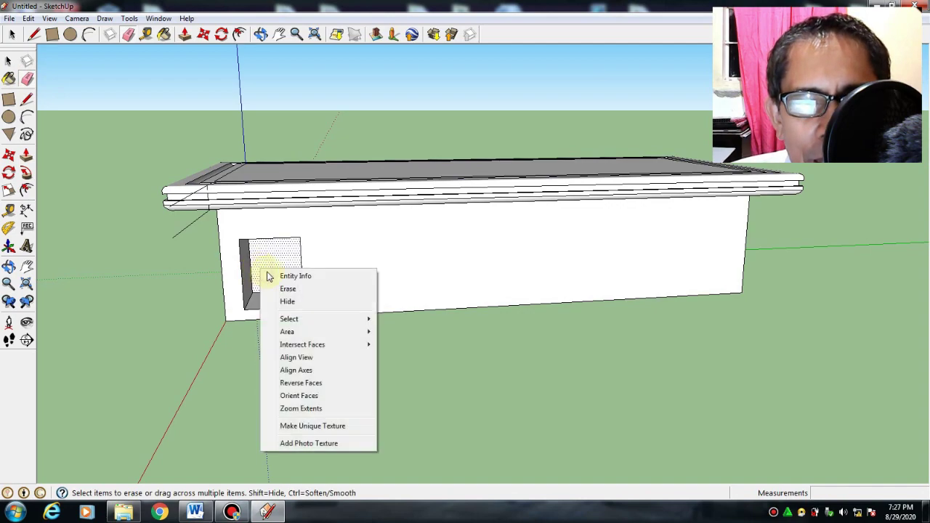
pyautogui.click(284, 289)
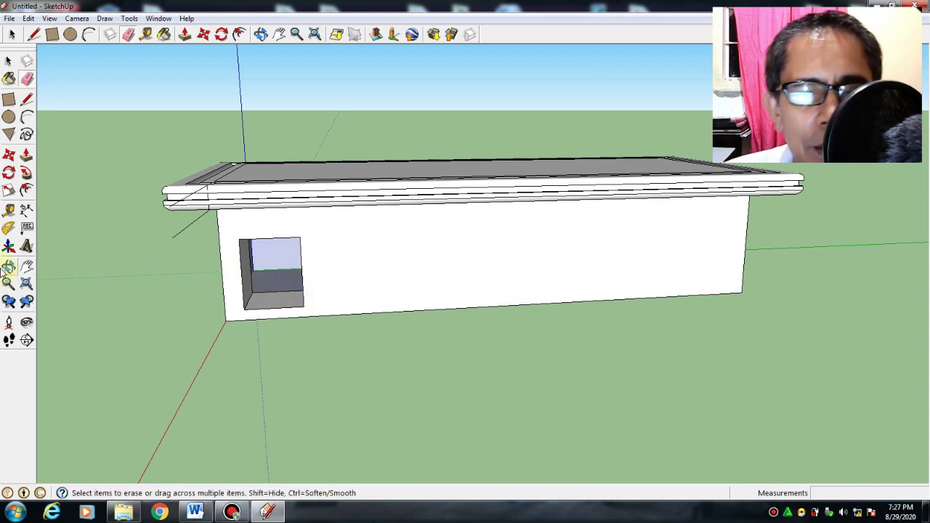
# Cut a second window beside the first the same way, then inspect both openings
pyautogui.click(8, 102)
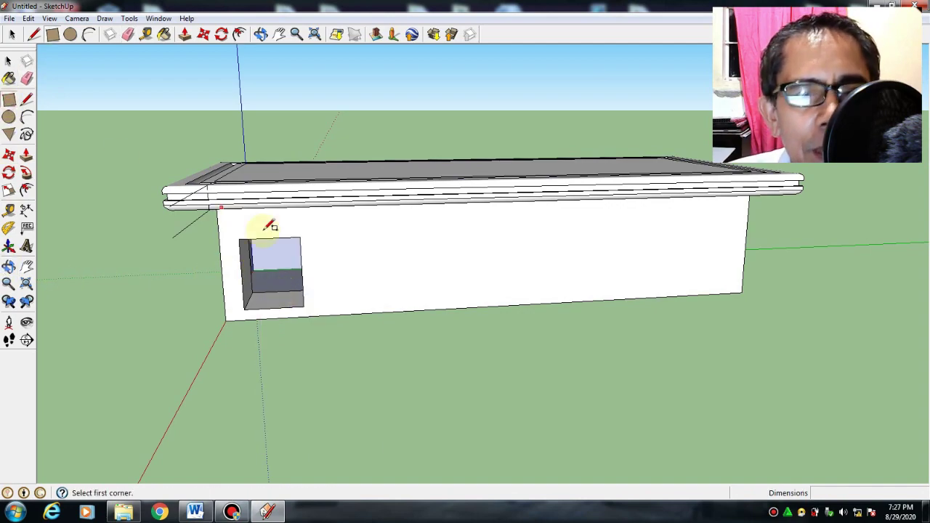
pyautogui.click(310, 239)
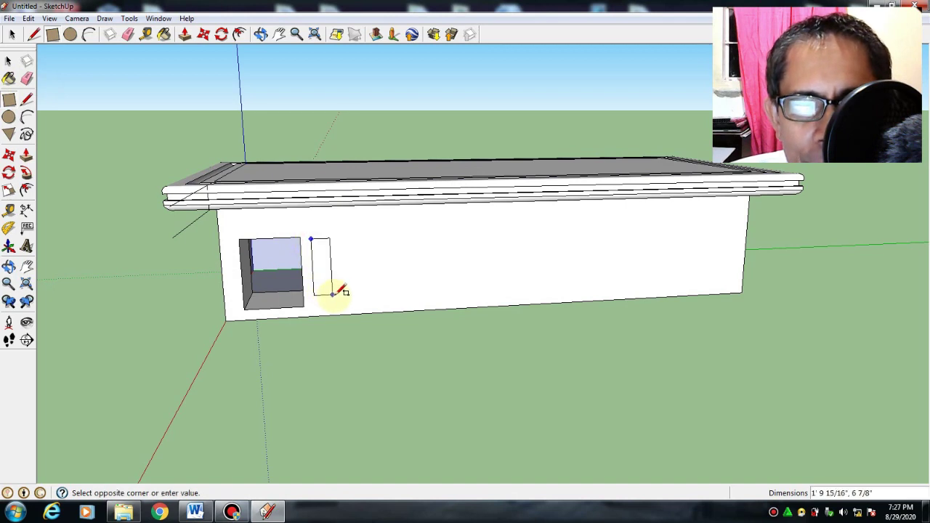
pyautogui.click(367, 302)
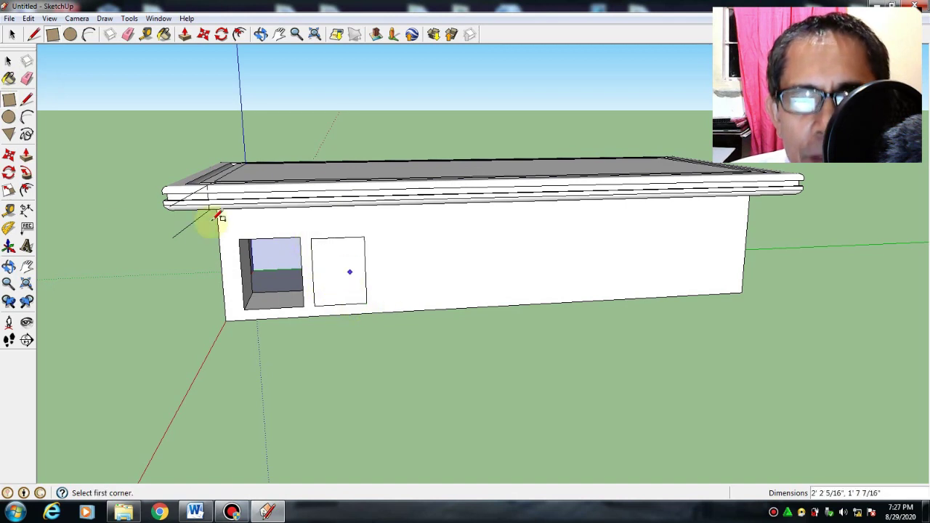
pyautogui.click(26, 155)
pyautogui.click(333, 267)
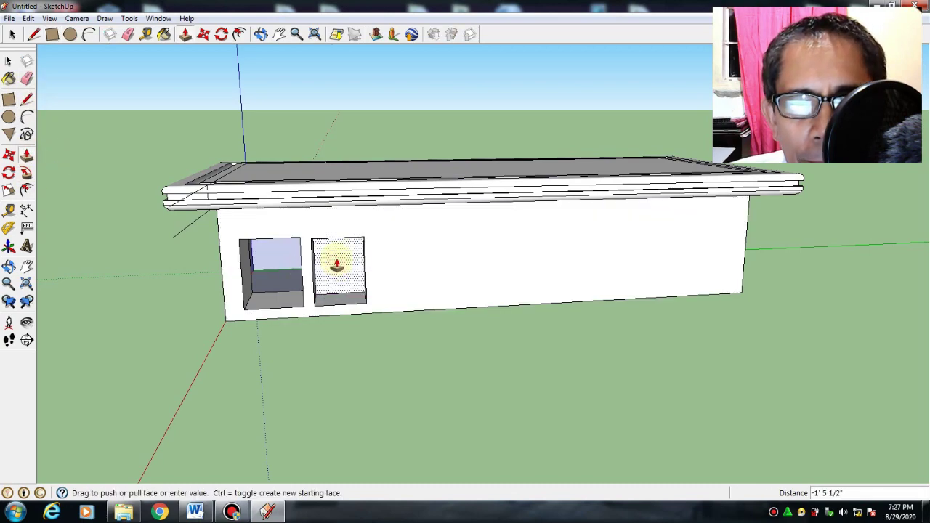
pyautogui.click(337, 261)
pyautogui.click(27, 78)
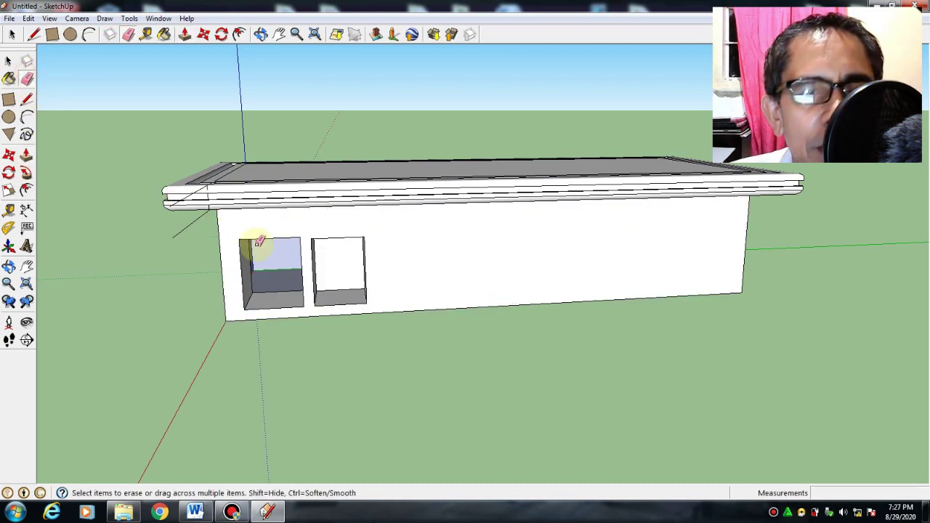
pyautogui.rightClick(325, 263)
pyautogui.click(350, 284)
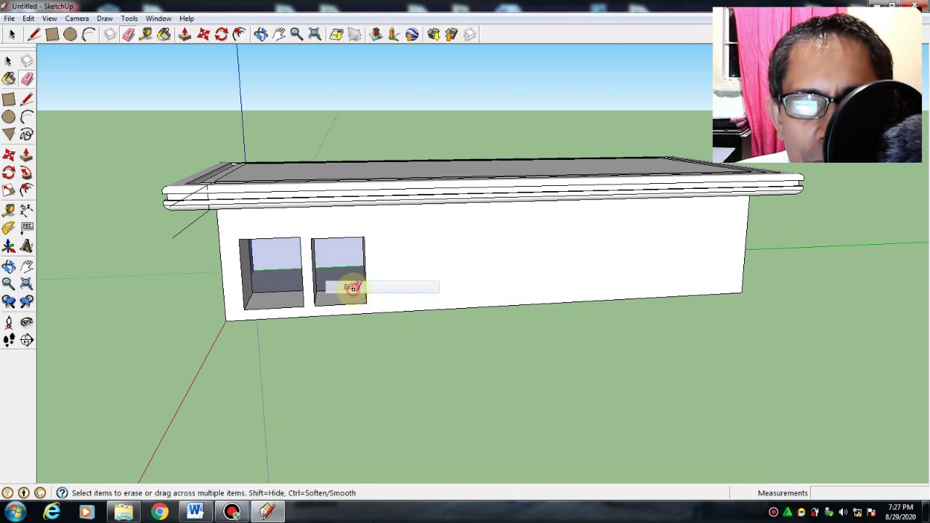
pyautogui.click(9, 268)
pyautogui.moveTo(94, 250); pyautogui.dragTo(458, 324)
# Draw a rectangle around both windows, then undo it
pyautogui.click(10, 101)
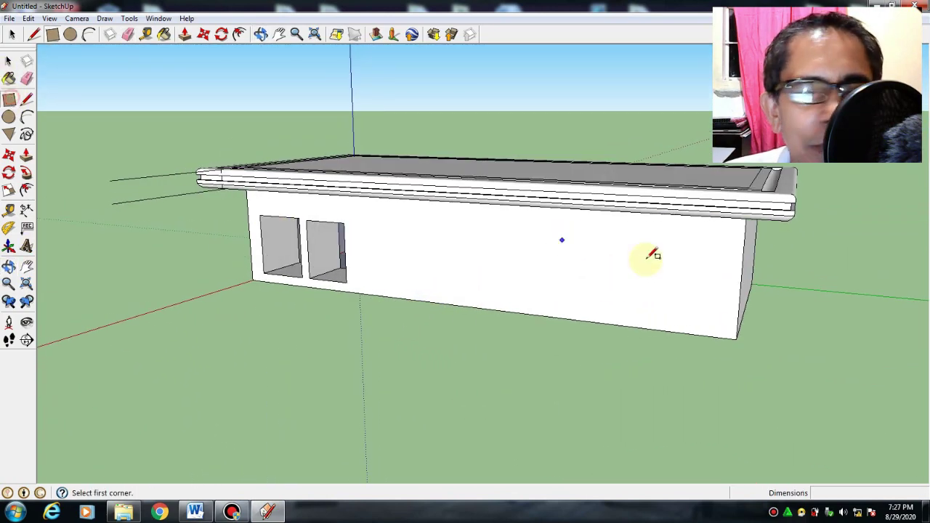
pyautogui.click(261, 209)
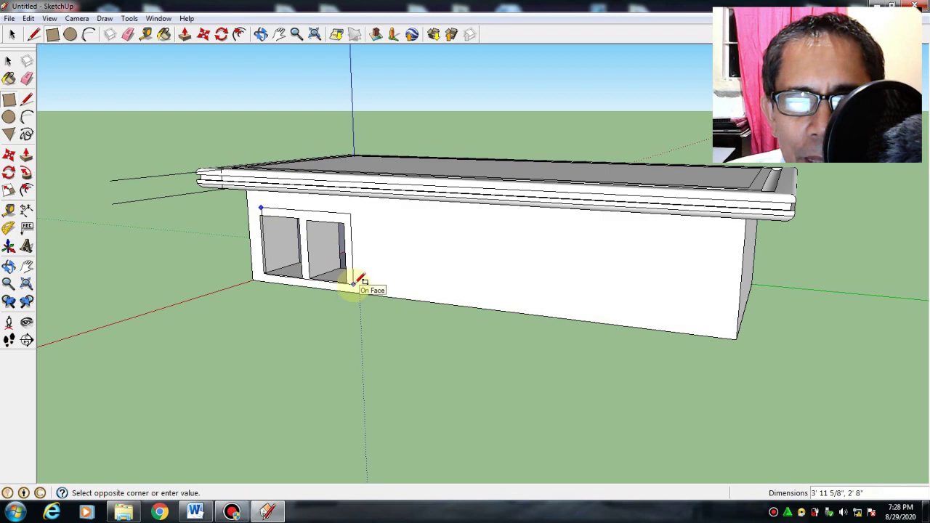
pyautogui.click(357, 285)
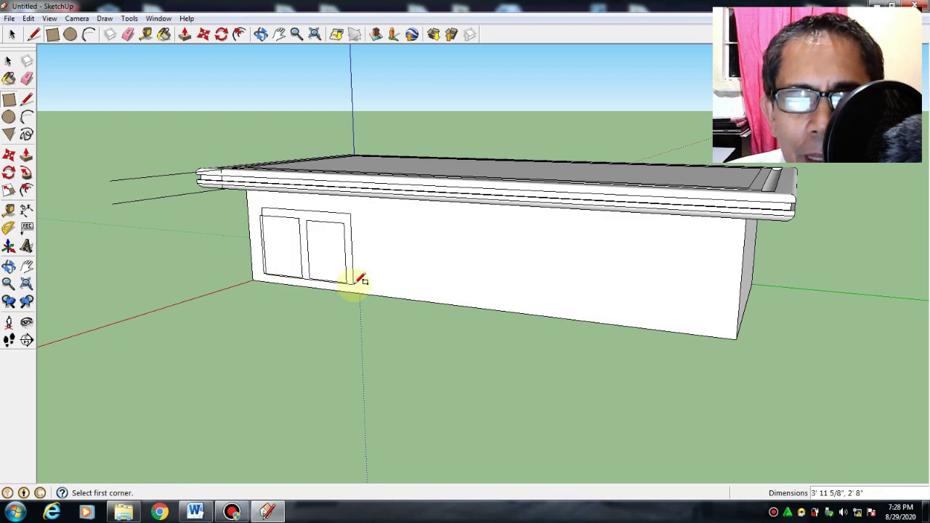
pyautogui.click(28, 18)
pyautogui.click(55, 32)
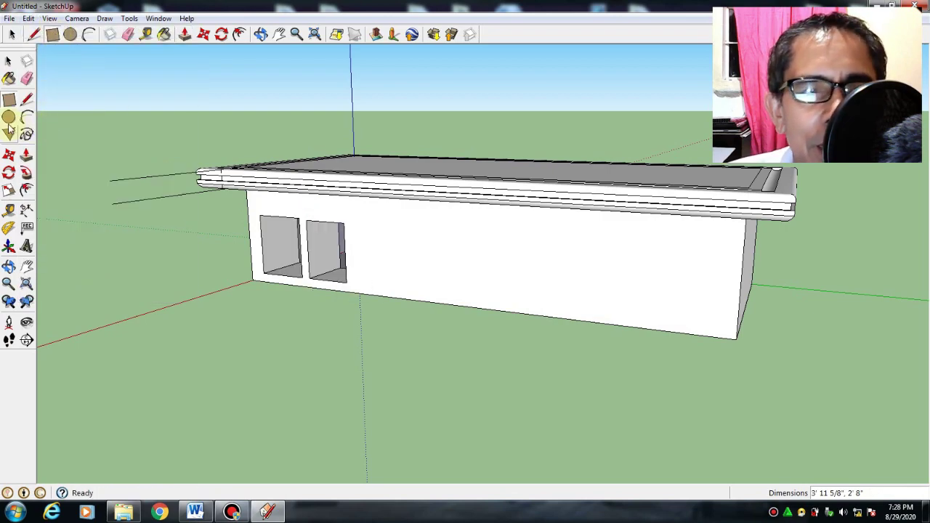
# Draw a door rectangle near the wall's right end and recess it
pyautogui.click(10, 103)
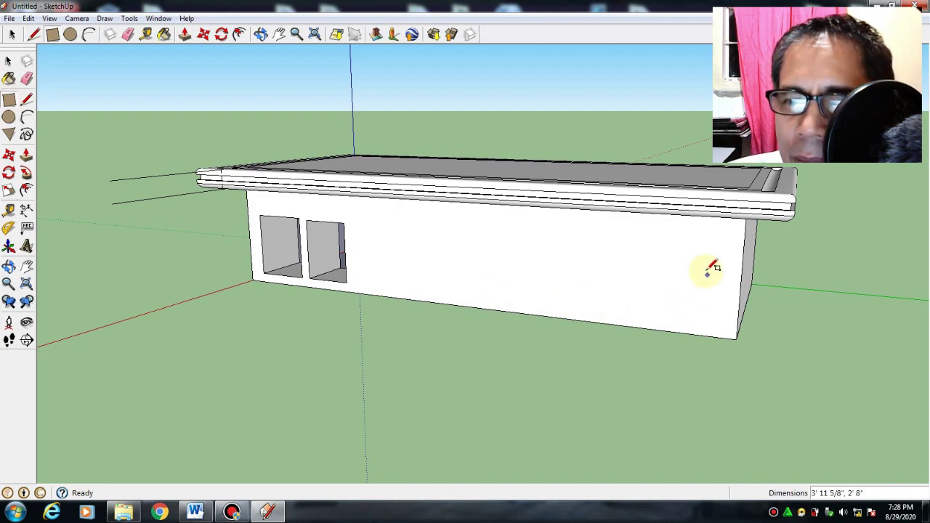
pyautogui.click(683, 252)
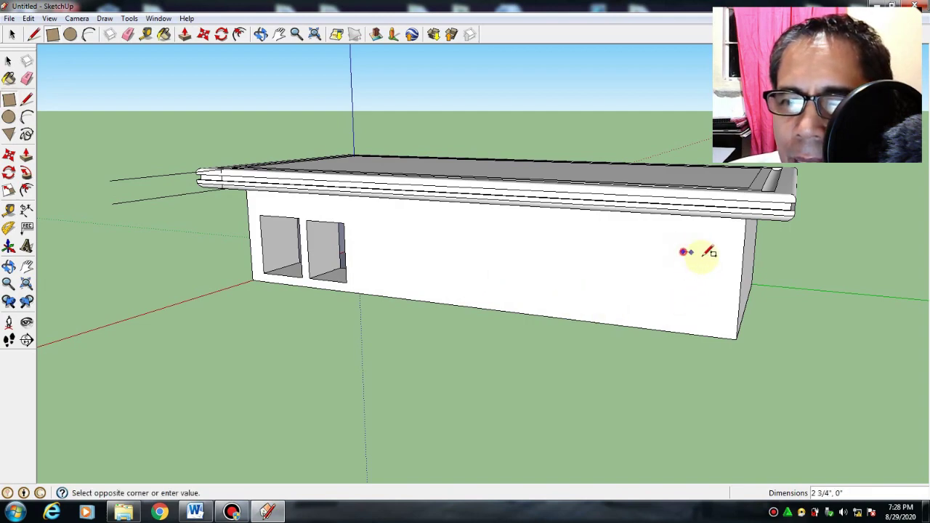
pyautogui.click(724, 331)
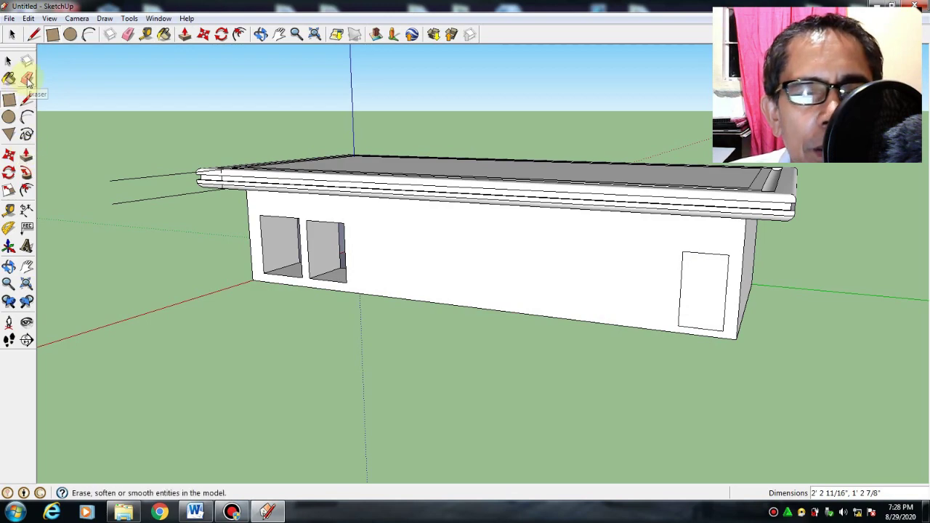
pyautogui.click(27, 155)
pyautogui.click(715, 306)
pyautogui.click(714, 303)
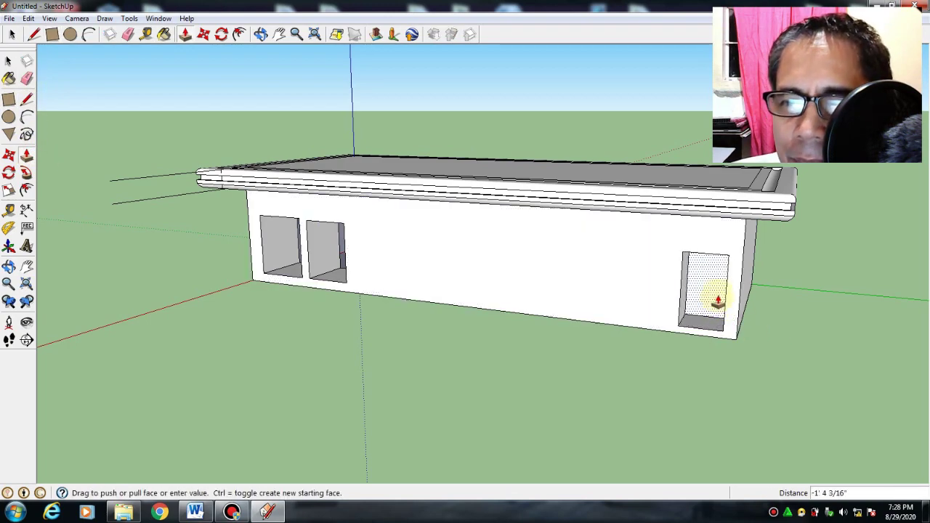
# Draw a second opening beside that doorway and push it into the wall
pyautogui.click(8, 99)
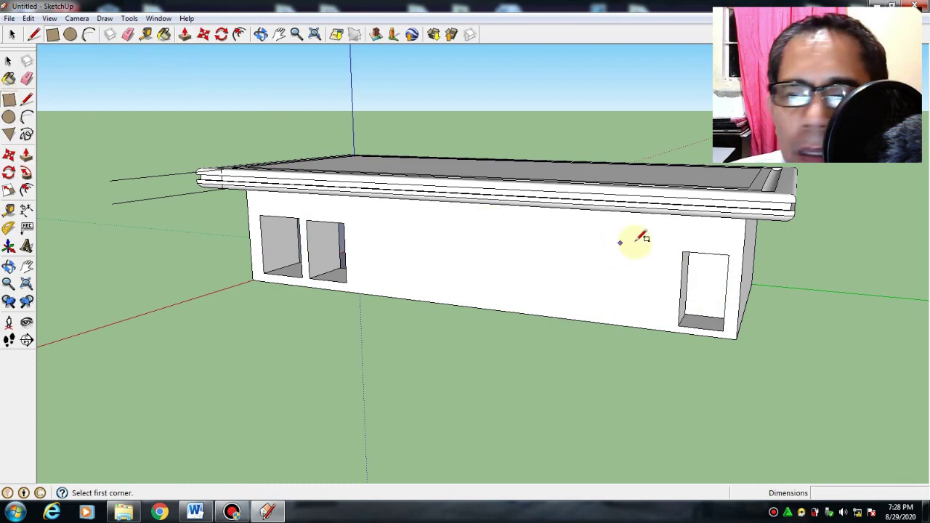
pyautogui.click(669, 251)
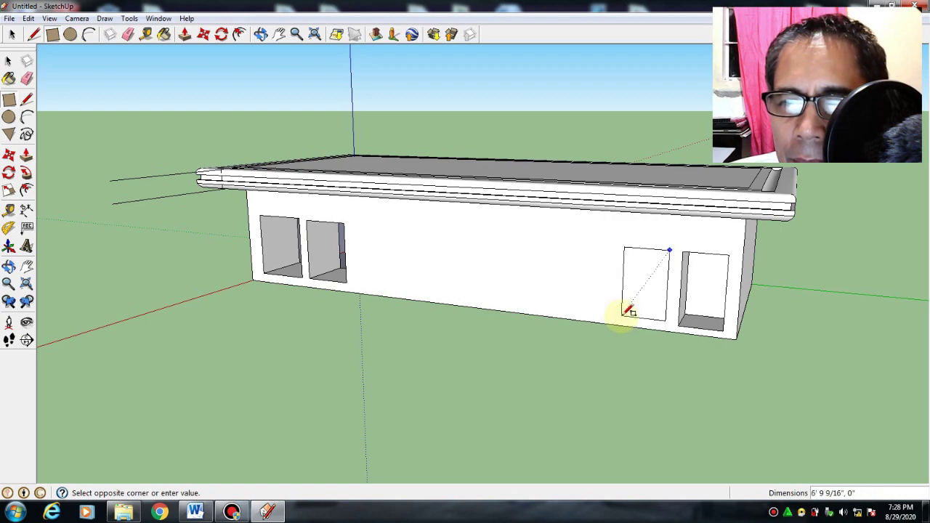
pyautogui.click(26, 155)
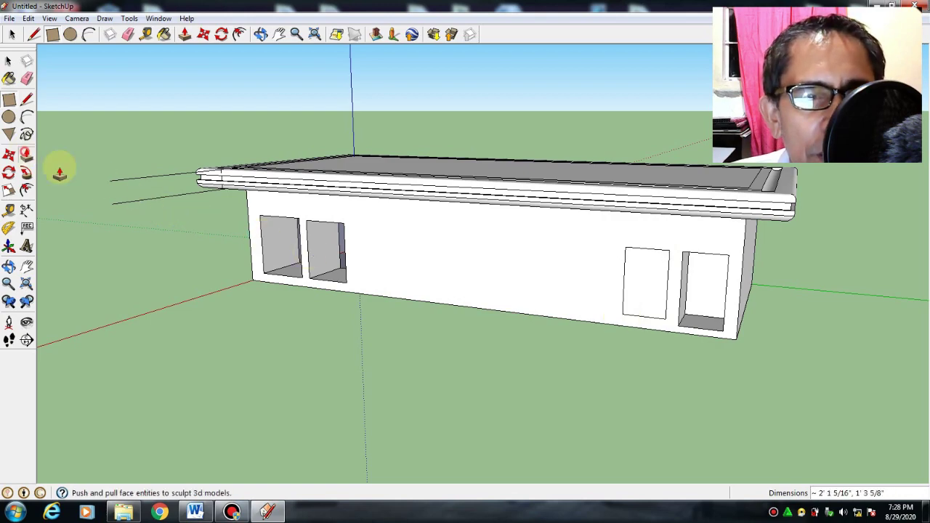
pyautogui.moveTo(638, 308)
pyautogui.mouseDown()
pyautogui.moveTo(635, 297)
pyautogui.moveTo(647, 291)
pyautogui.moveTo(639, 316)
pyautogui.mouseUp()
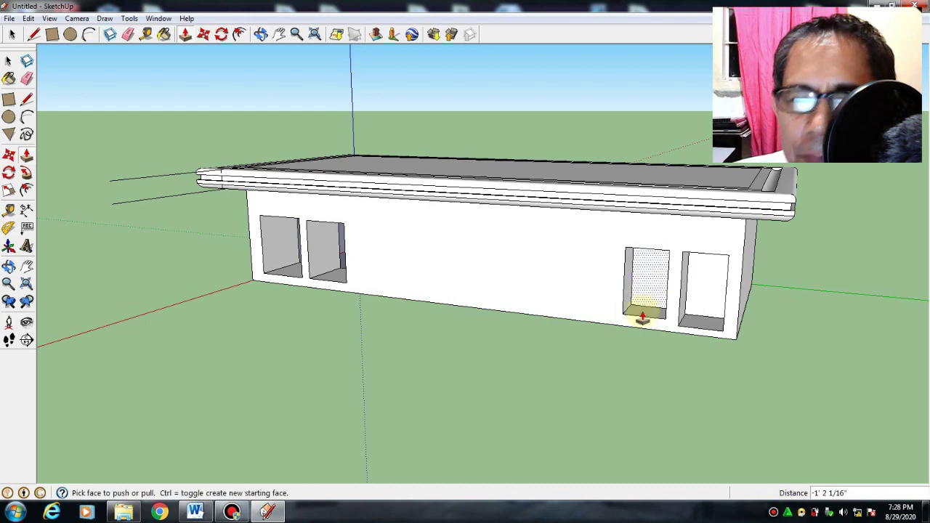
# Draw a long horizontal rectangle across the middle of the front wall
pyautogui.click(8, 100)
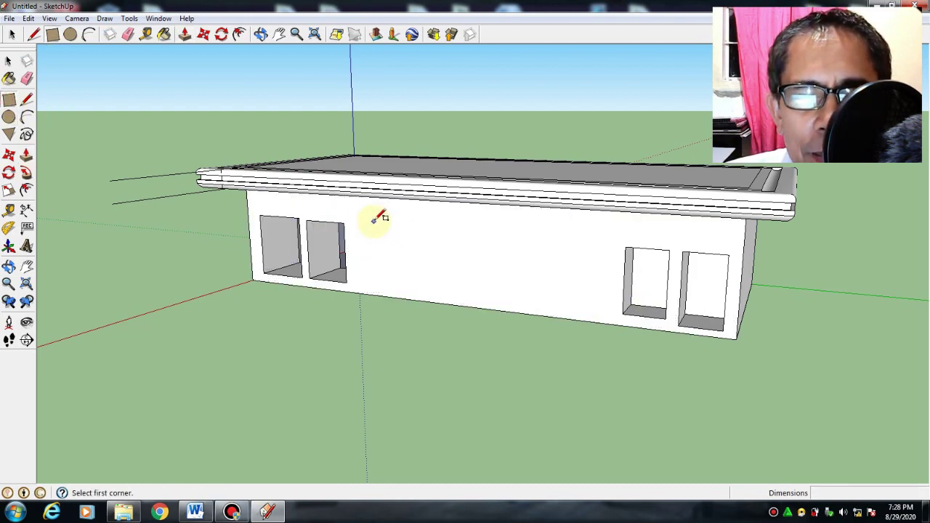
pyautogui.click(369, 220)
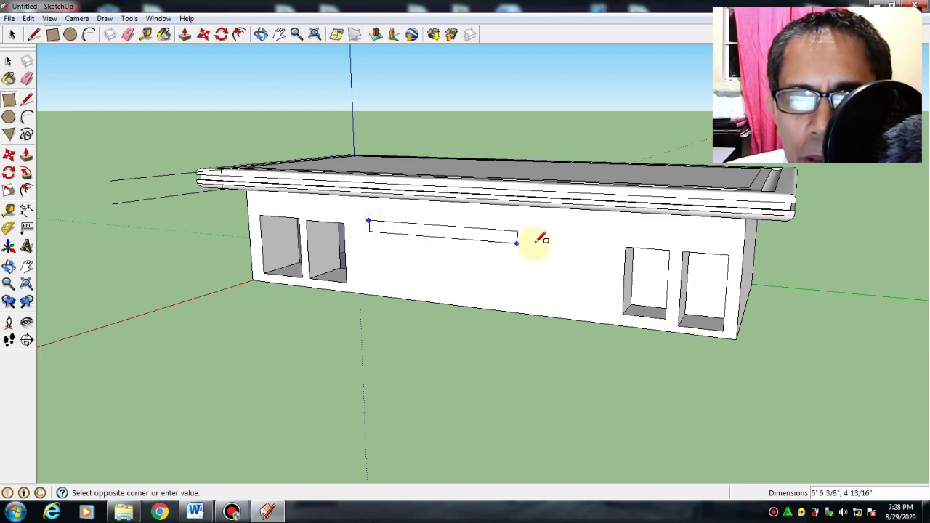
pyautogui.click(594, 256)
pyautogui.click(593, 257)
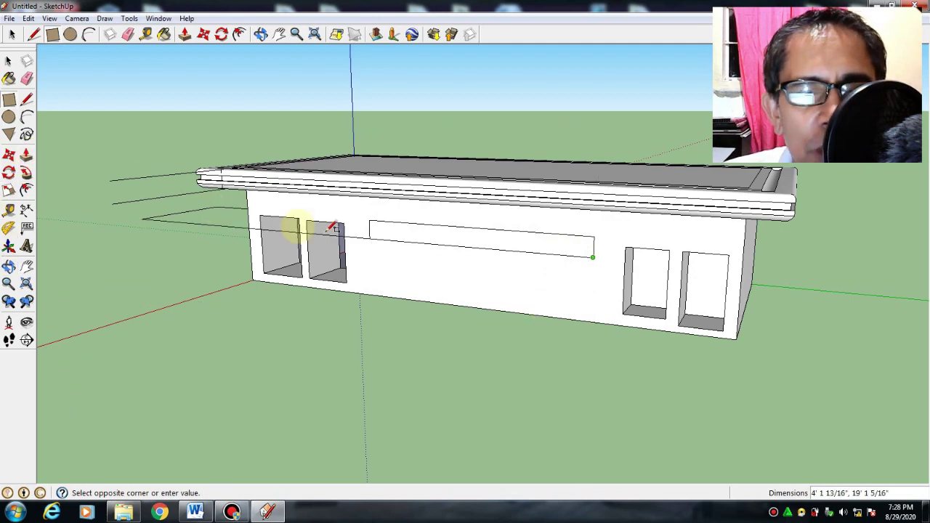
pyautogui.press('Escape')
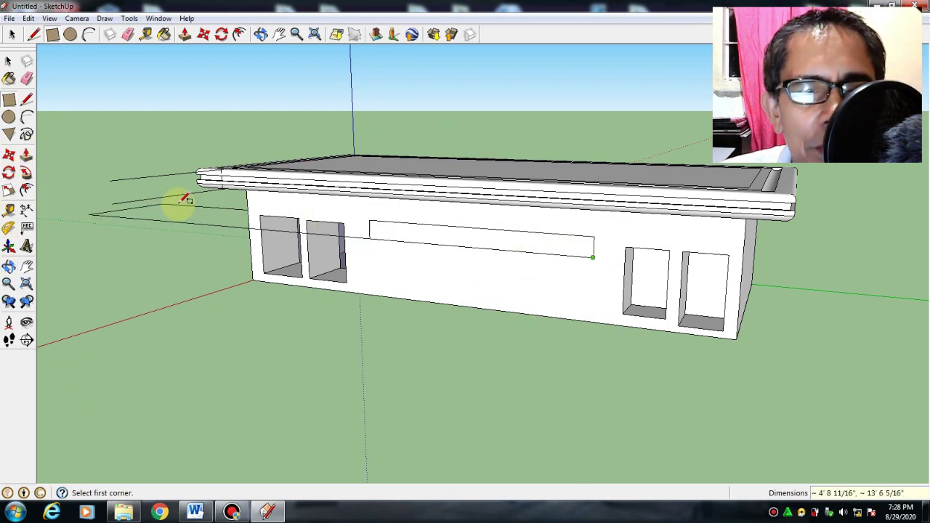
# Offset an outer border around the long rectangle and recess its inner face about 10 5/8"
pyautogui.click(26, 190)
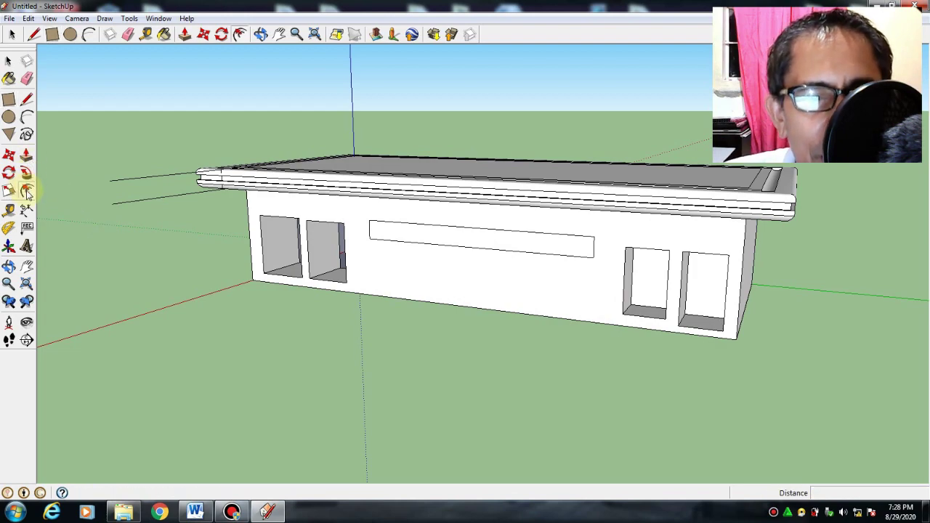
pyautogui.click(462, 247)
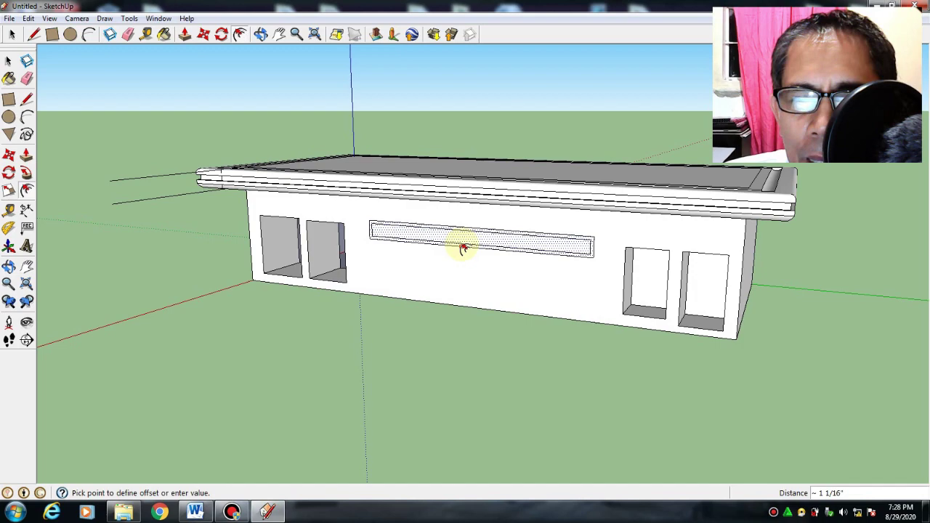
pyautogui.click(462, 249)
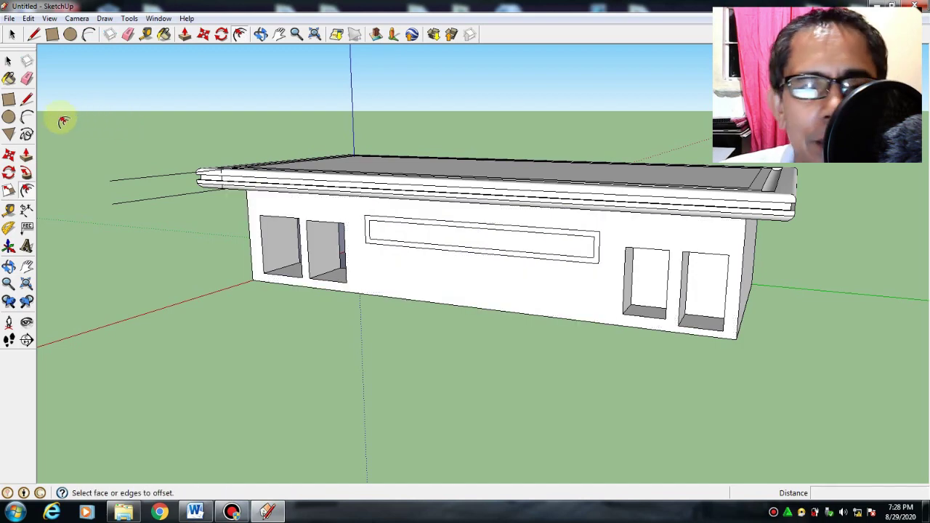
pyautogui.click(26, 154)
pyautogui.click(478, 247)
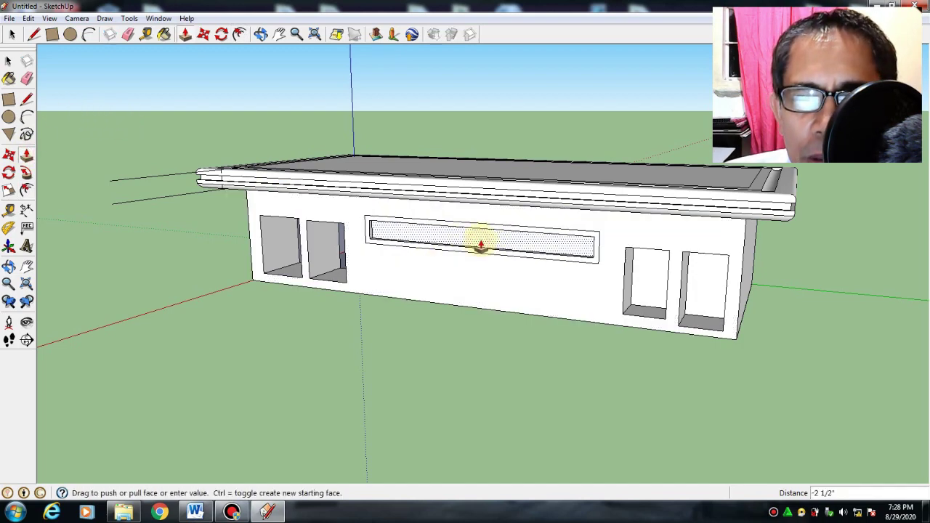
pyautogui.click(469, 242)
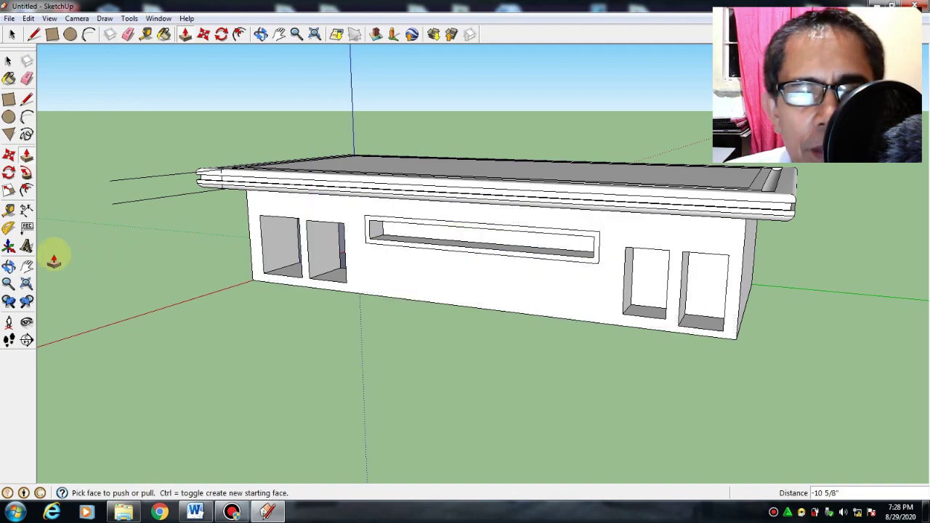
pyautogui.click(13, 265)
pyautogui.moveTo(43, 271); pyautogui.dragTo(457, 292)
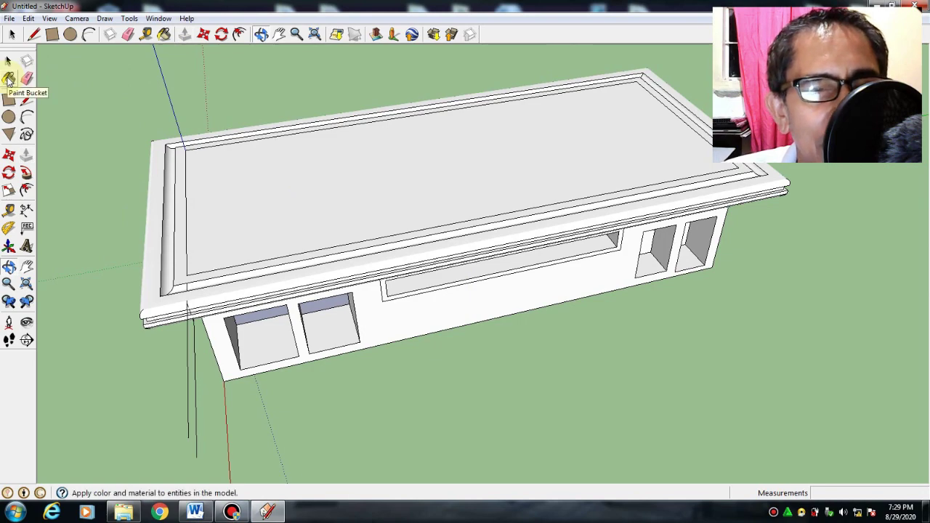
# Paint the roof's top face with Wood_OSB from the Wood materials collection
pyautogui.click(9, 80)
pyautogui.click(115, 109)
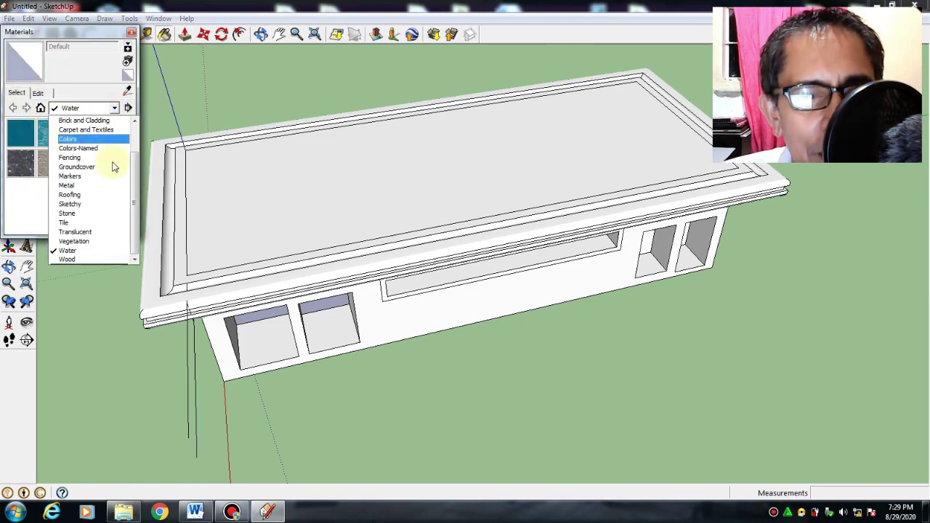
pyautogui.click(77, 261)
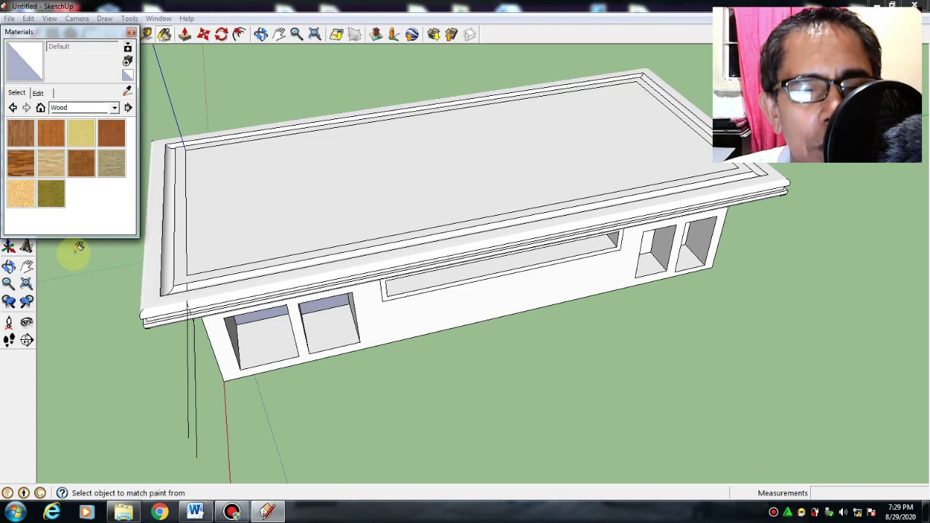
pyautogui.click(16, 203)
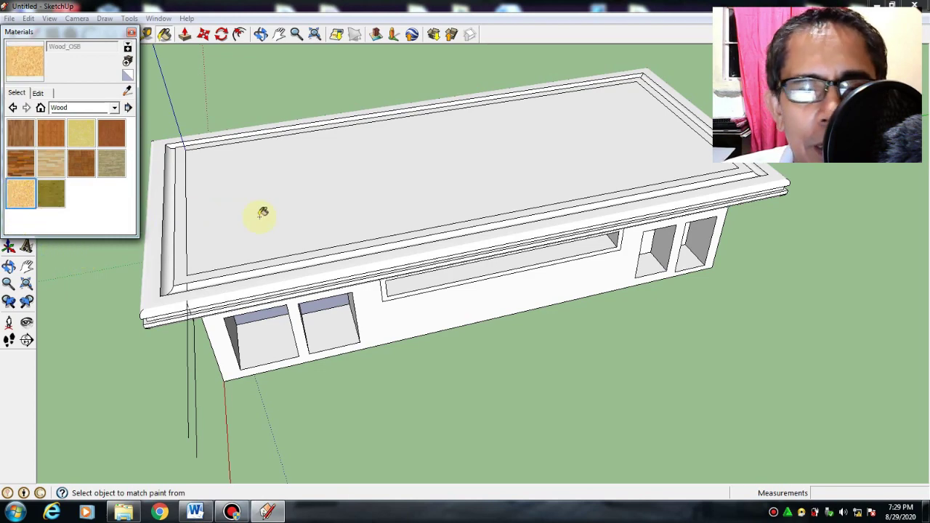
pyautogui.click(333, 206)
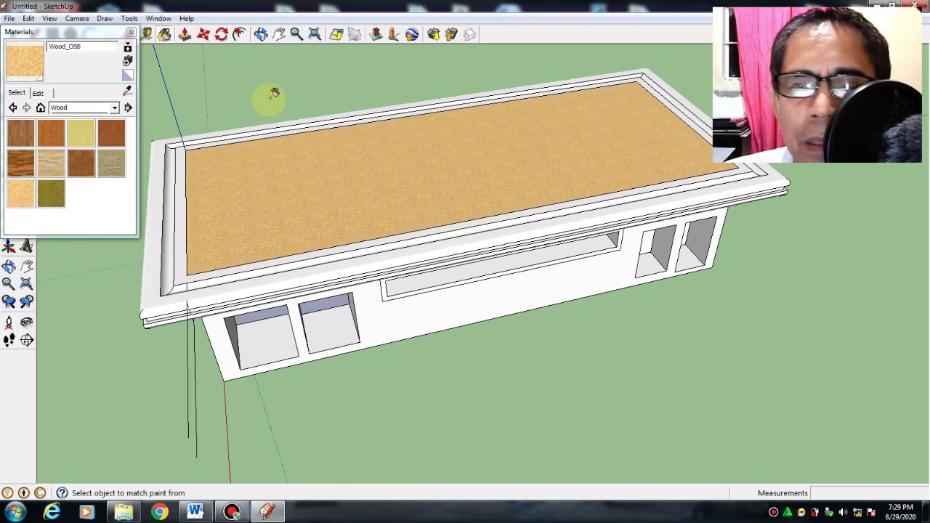
pyautogui.click(131, 33)
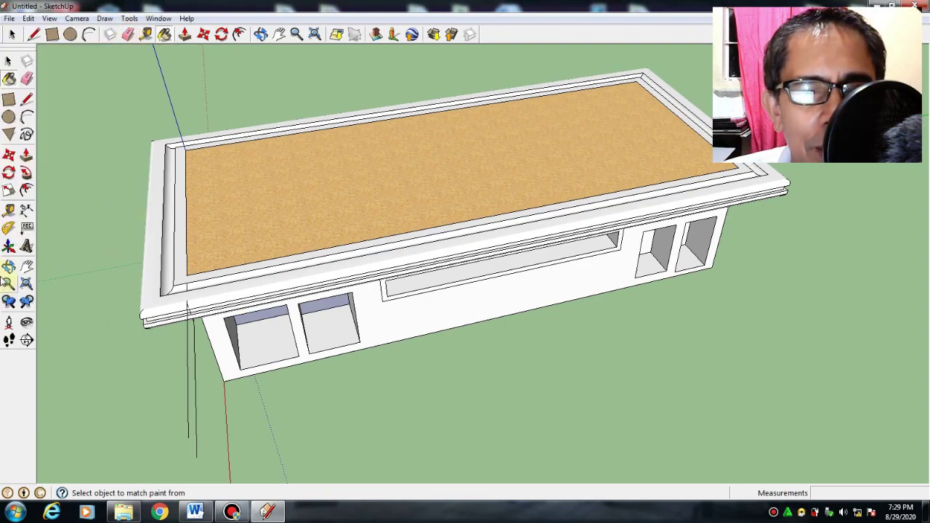
pyautogui.click(9, 266)
pyautogui.moveTo(145, 322); pyautogui.dragTo(524, 291)
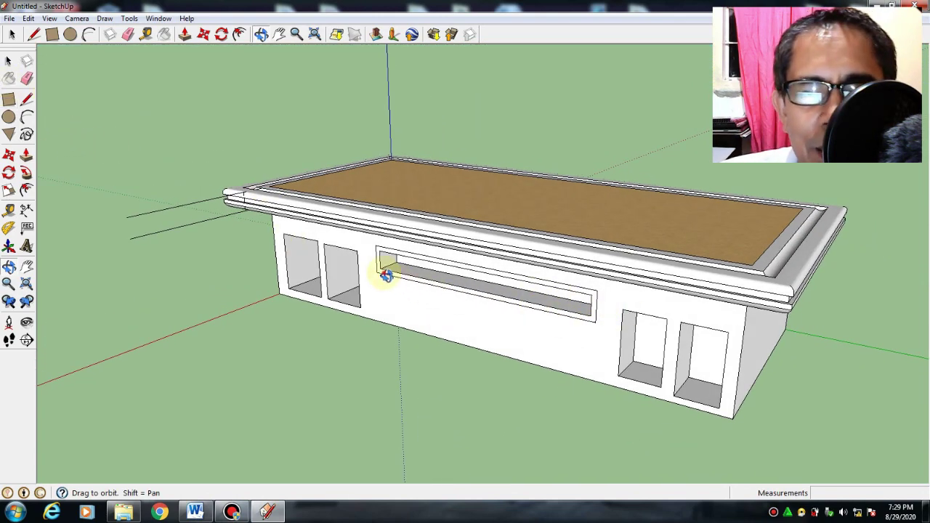
# Paint the border around the long front slot with Wood_OSB
pyautogui.moveTo(387, 275); pyautogui.dragTo(426, 278)
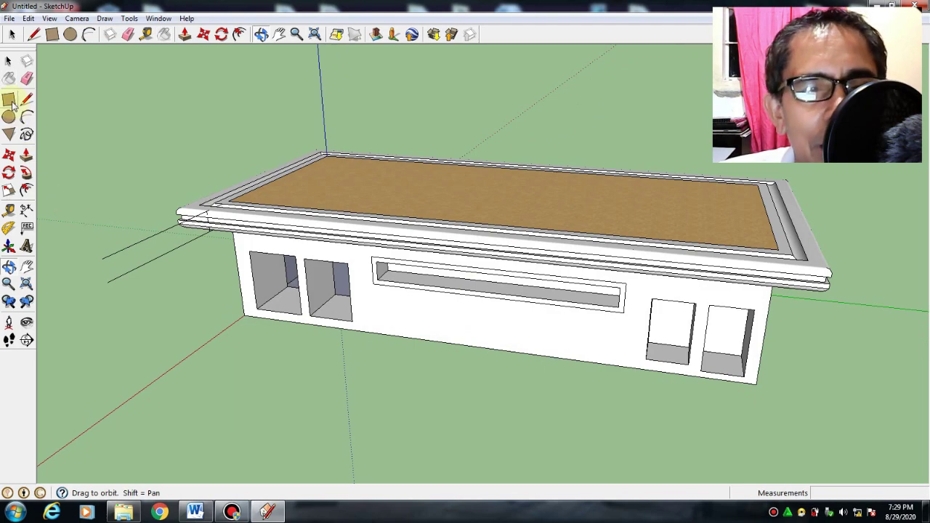
pyautogui.click(8, 78)
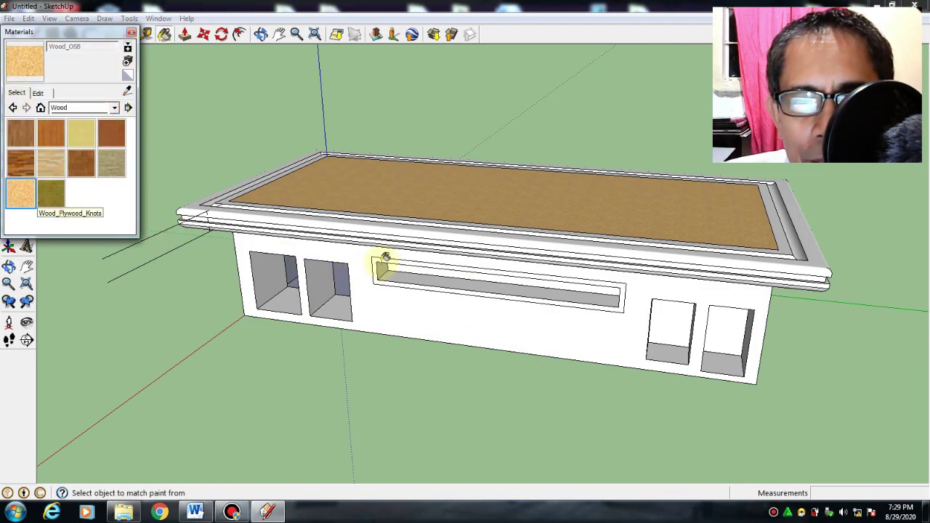
pyautogui.click(381, 270)
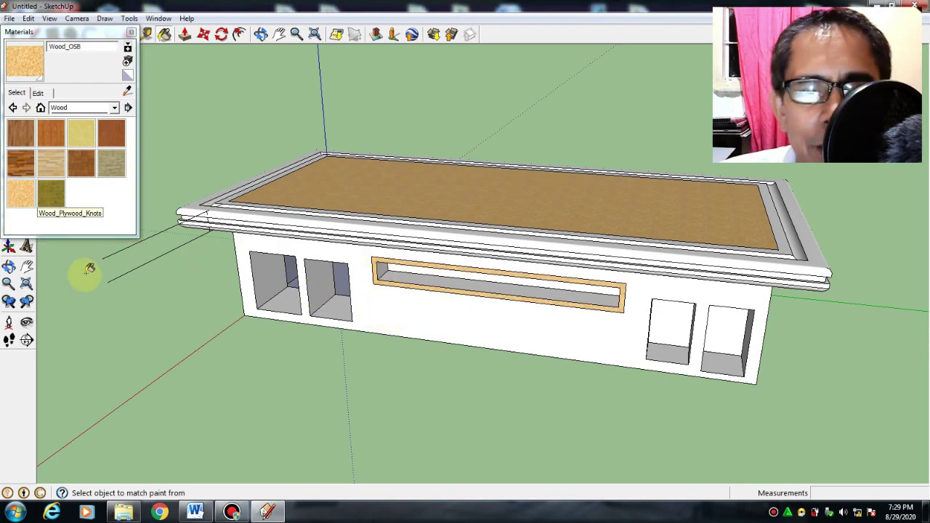
pyautogui.click(131, 33)
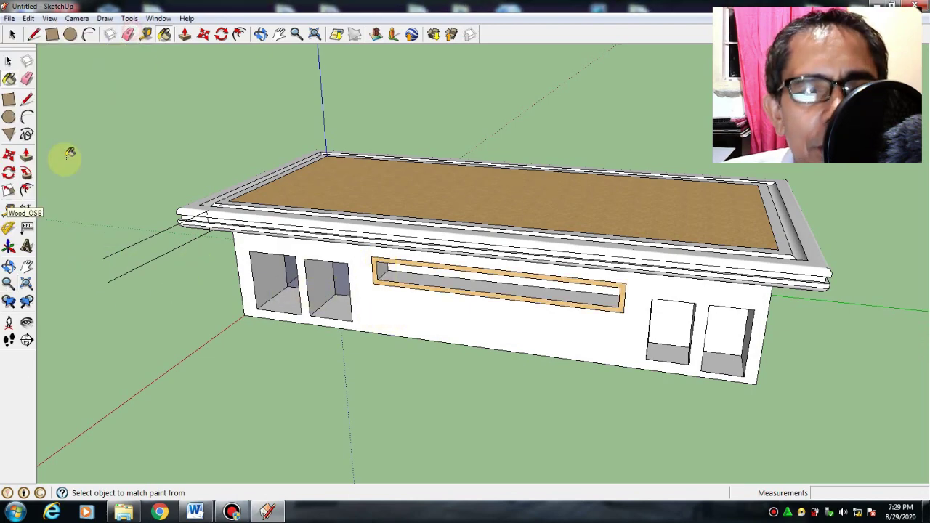
# Orbit to face the building's front and bring up the File menu
pyautogui.click(9, 267)
pyautogui.moveTo(223, 319); pyautogui.dragTo(478, 353)
pyautogui.moveTo(370, 359); pyautogui.dragTo(394, 351)
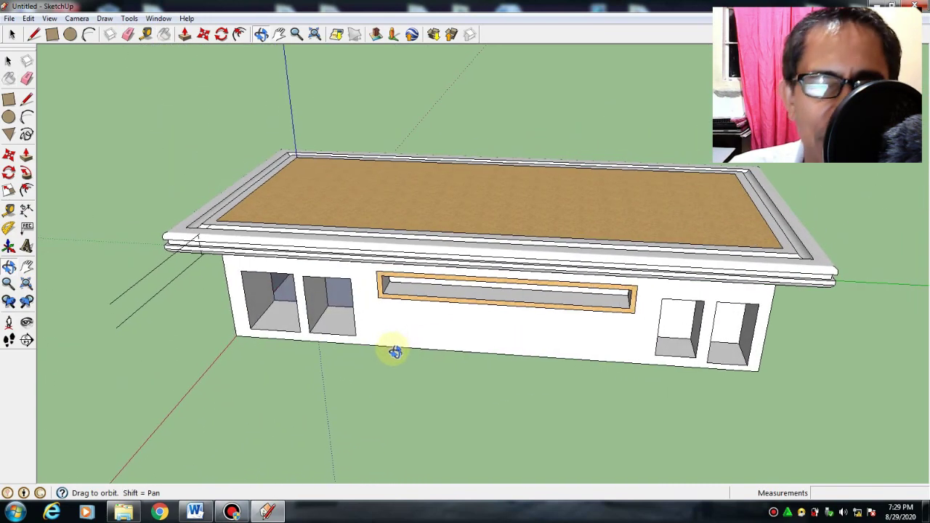
pyautogui.click(9, 18)
# Start a new model without saving and erase the standing figure
pyautogui.click(24, 35)
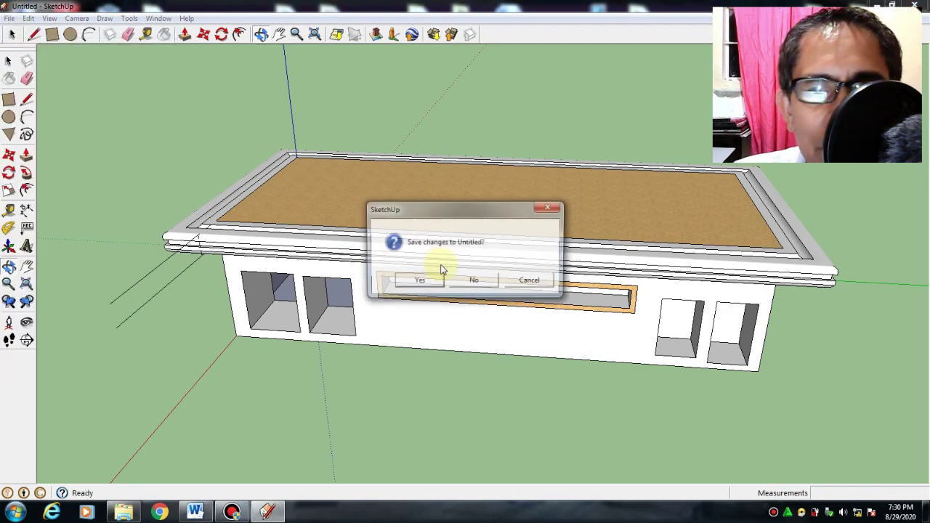
pyautogui.click(469, 281)
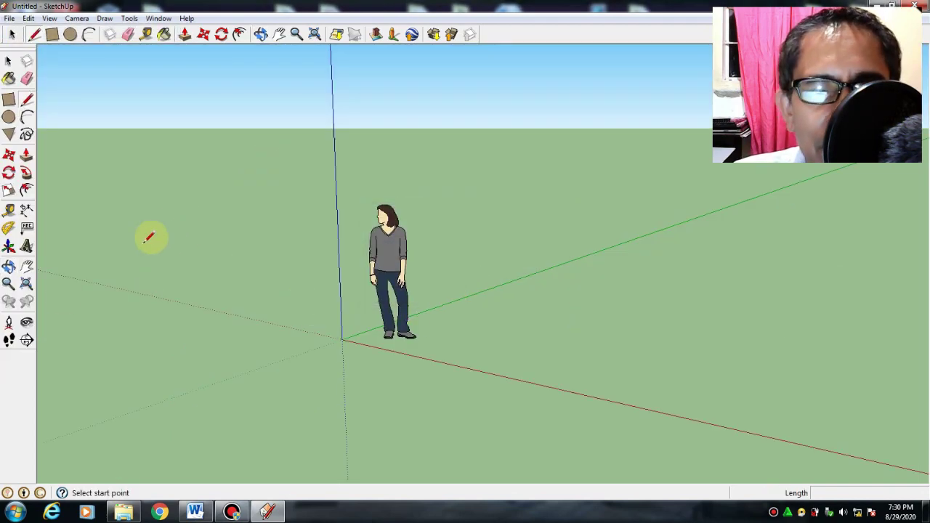
pyautogui.click(26, 268)
pyautogui.moveTo(410, 301); pyautogui.dragTo(259, 274)
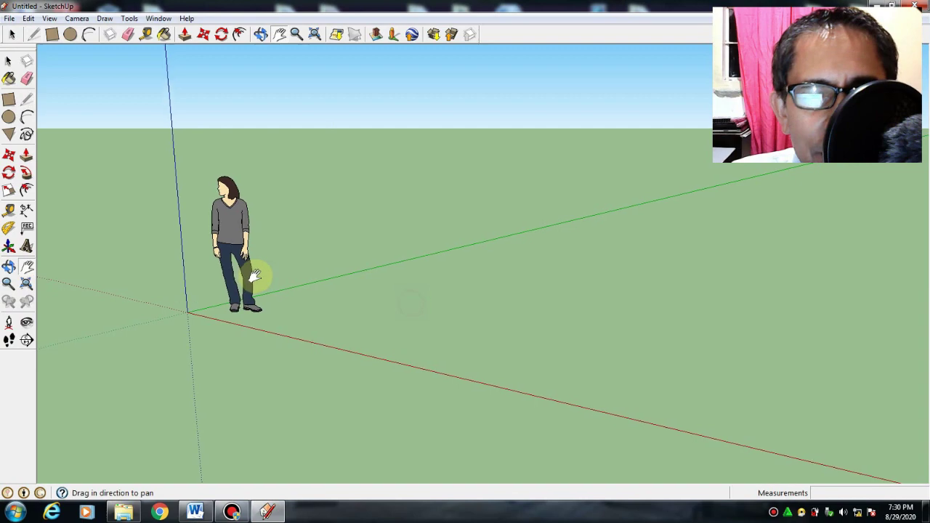
pyautogui.click(27, 78)
pyautogui.rightClick(213, 225)
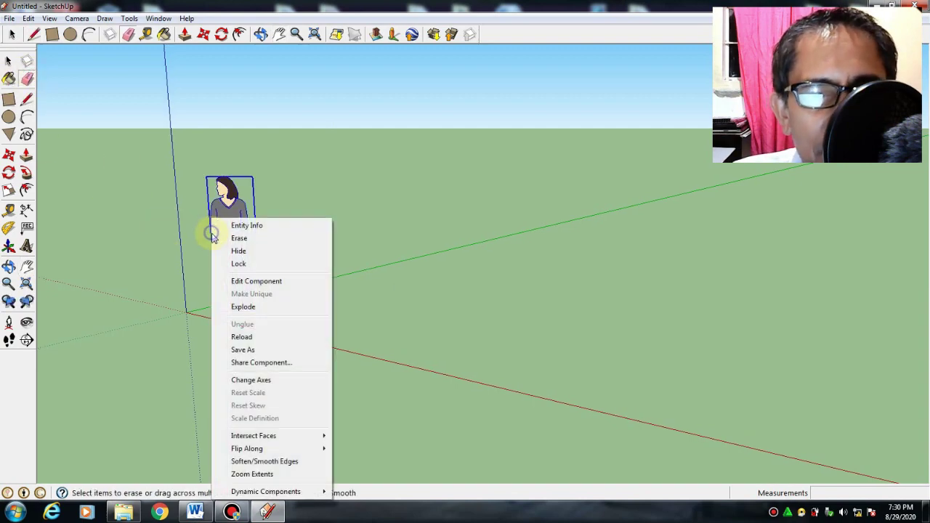
pyautogui.click(237, 239)
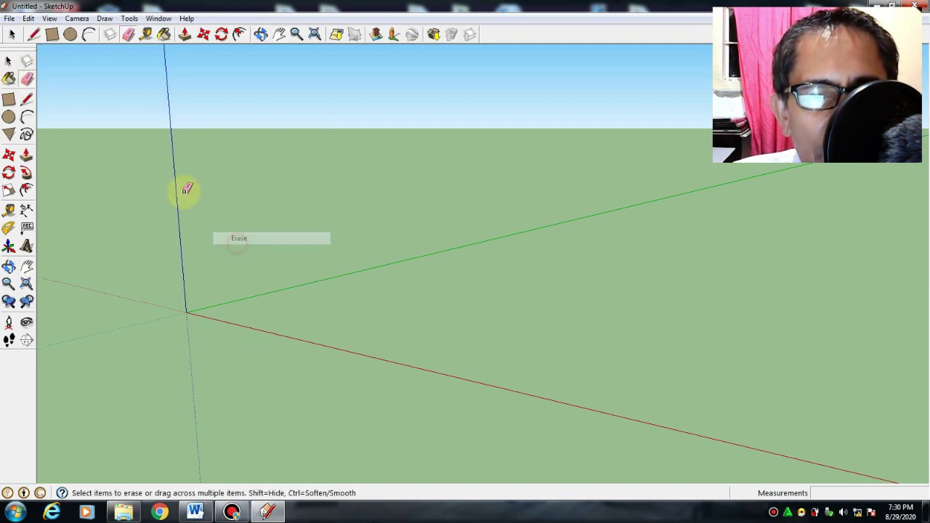
# Draw a flat ground rectangle starting at the axes origin
pyautogui.click(8, 100)
pyautogui.click(187, 313)
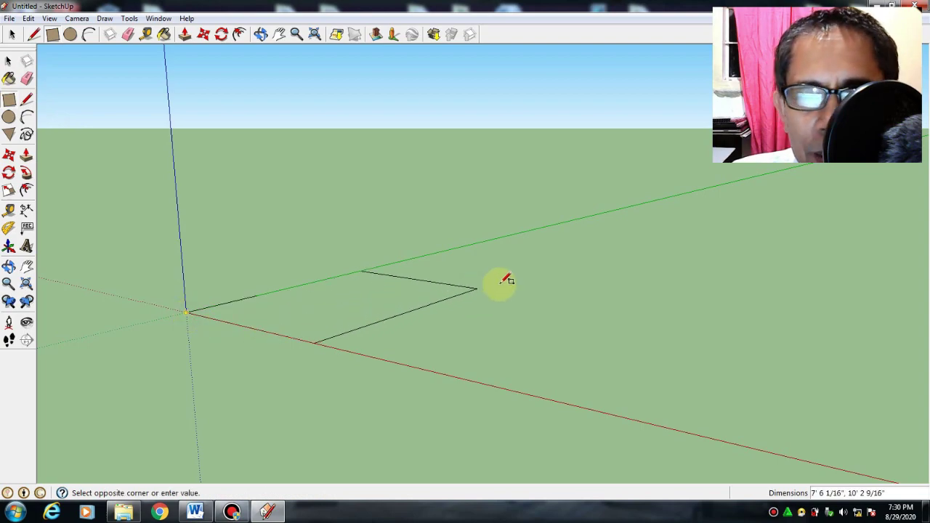
pyautogui.click(618, 263)
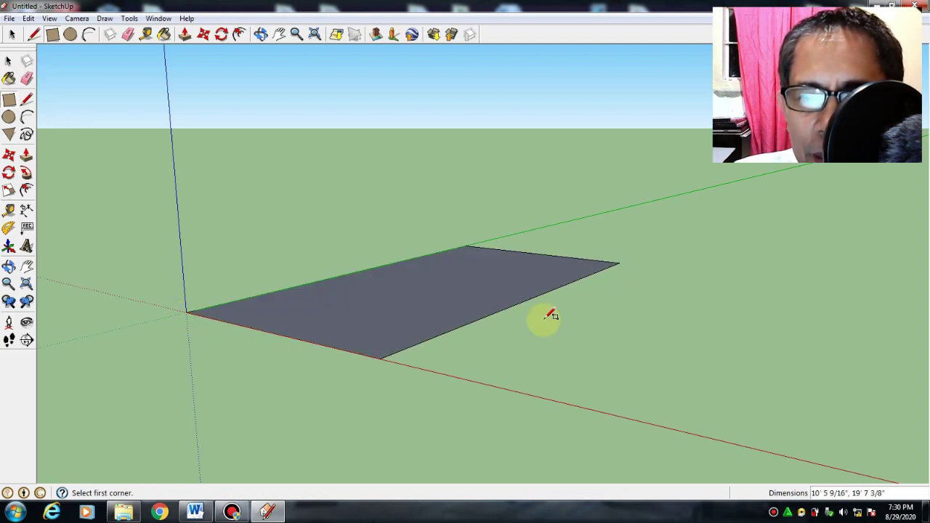
pyautogui.click(9, 267)
pyautogui.moveTo(181, 313); pyautogui.dragTo(88, 296)
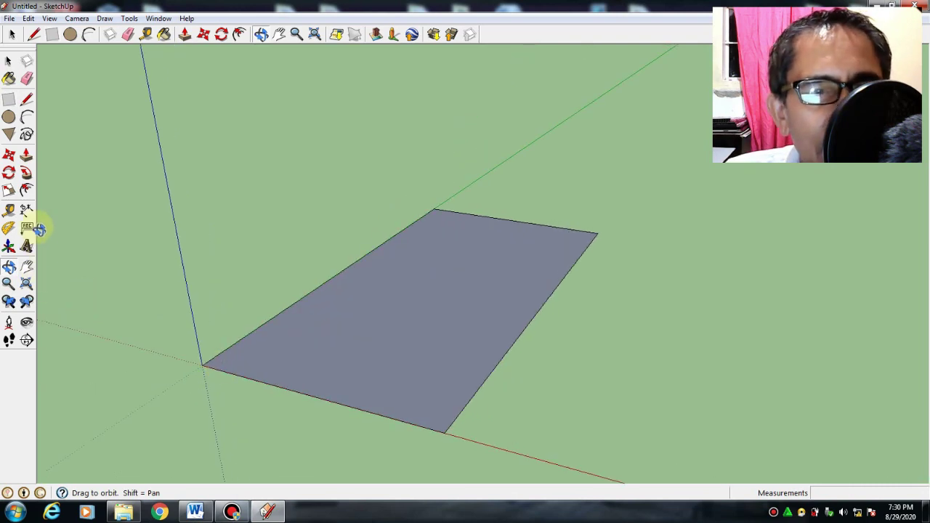
# Draw lines from the ground rectangle's edge to close a vertical wall-like face
pyautogui.click(27, 100)
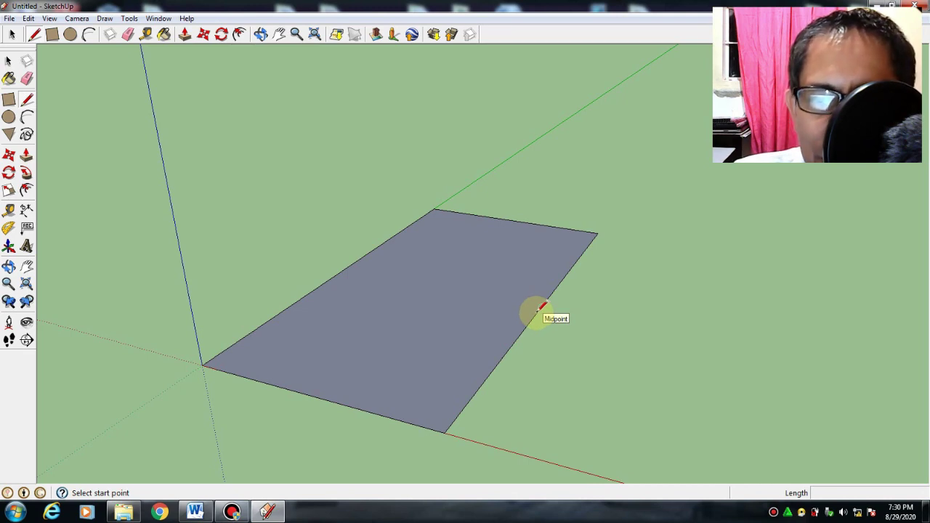
pyautogui.click(542, 308)
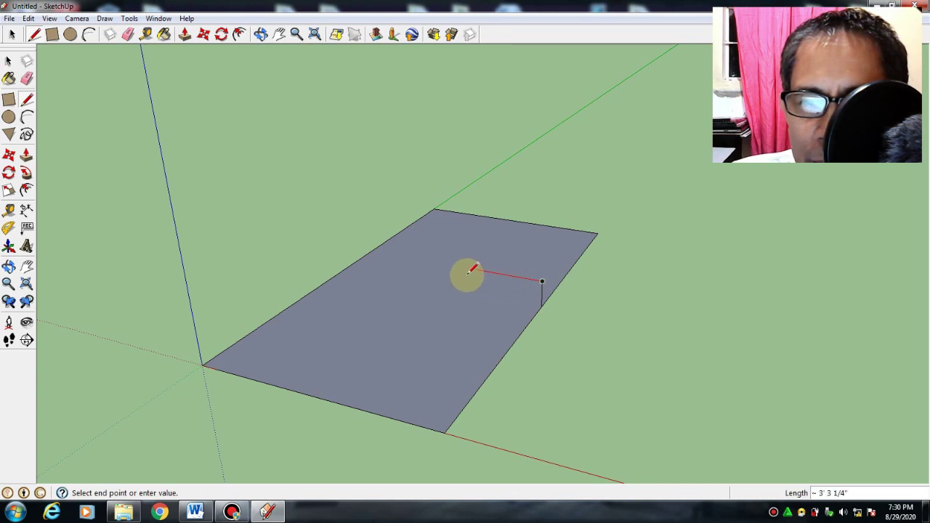
pyautogui.click(411, 259)
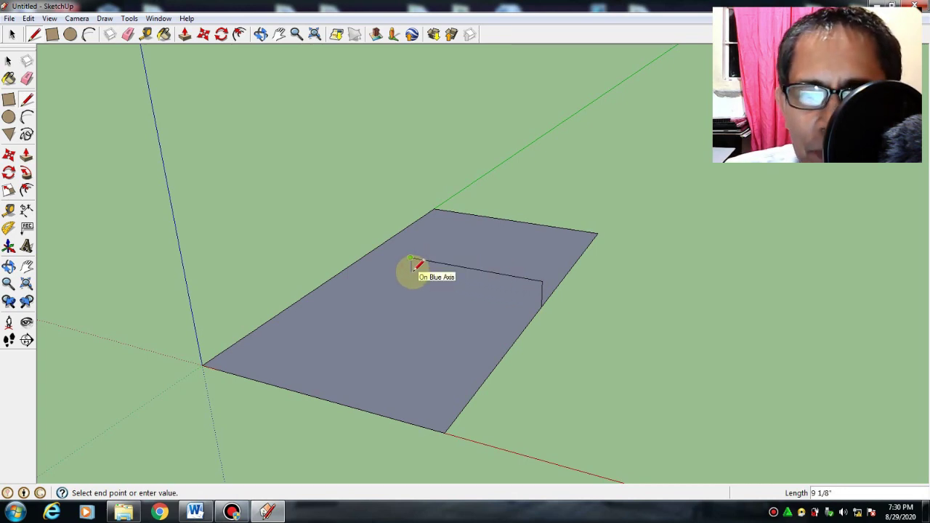
pyautogui.press('Escape')
pyautogui.scroll(3, 578, 371)
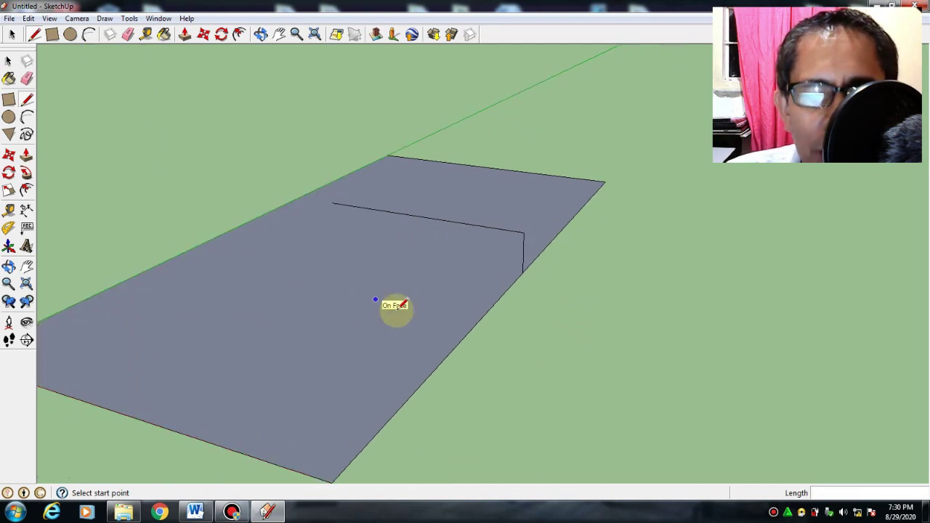
pyautogui.click(27, 99)
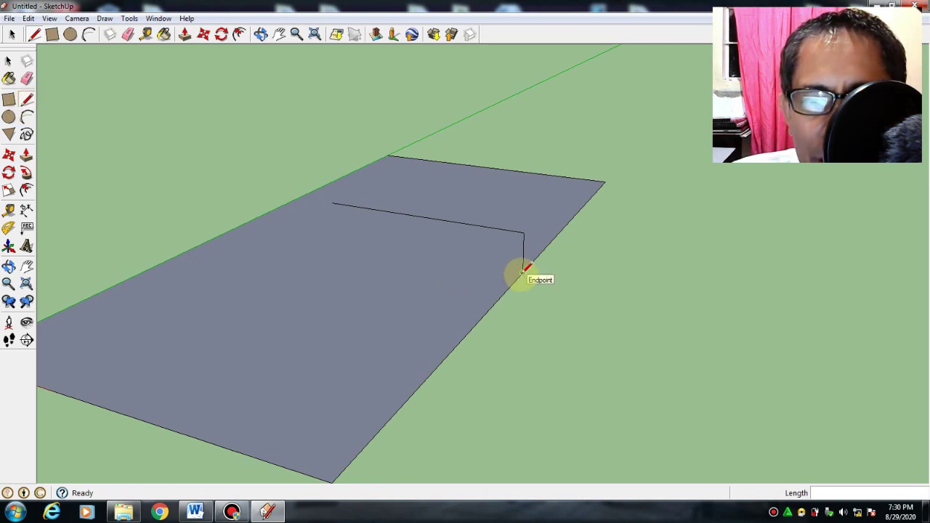
pyautogui.click(523, 271)
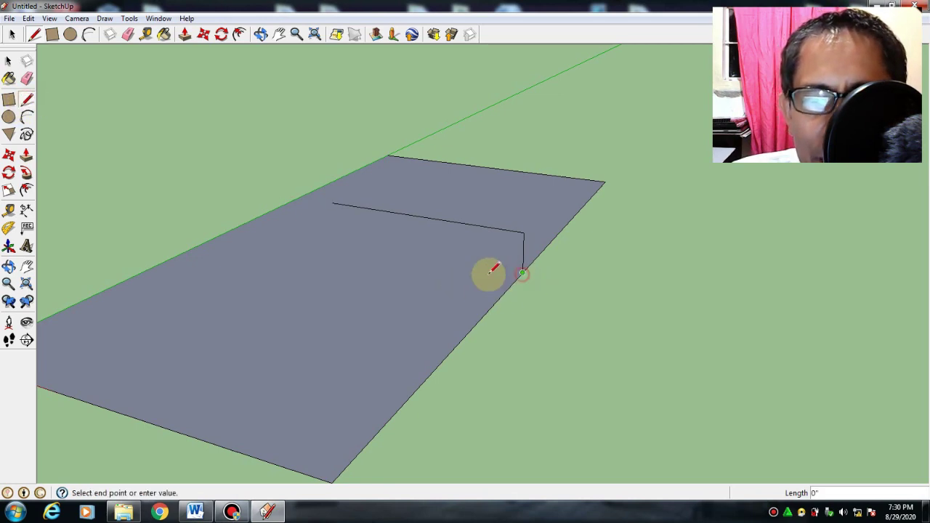
pyautogui.click(334, 240)
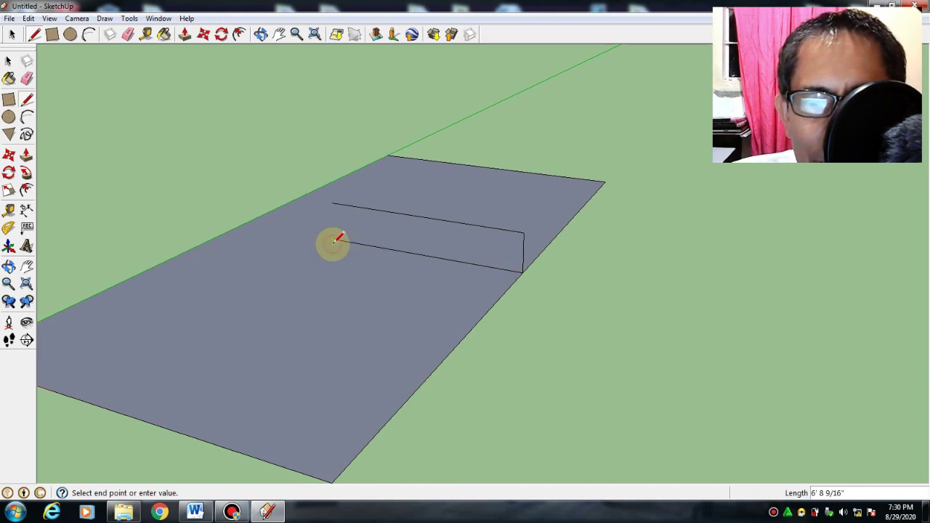
pyautogui.click(334, 205)
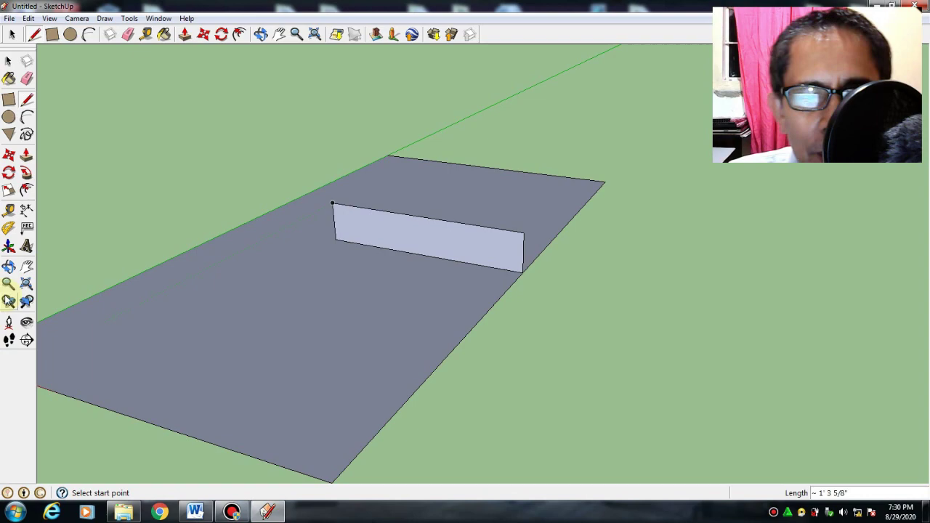
pyautogui.click(9, 267)
pyautogui.moveTo(276, 270); pyautogui.dragTo(335, 381)
# Draw two small rectangles at the left and right top corners of the wall panel
pyautogui.moveTo(436, 389); pyautogui.dragTo(409, 264)
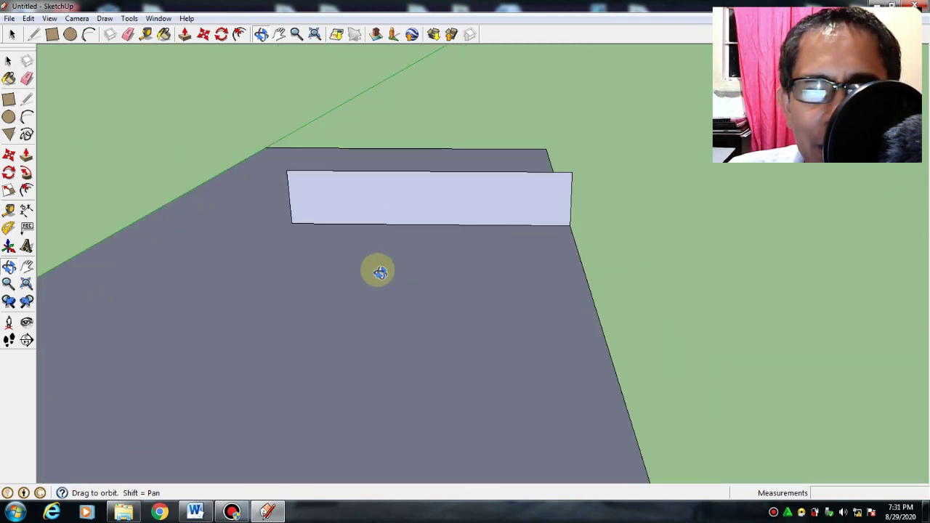
pyautogui.click(9, 100)
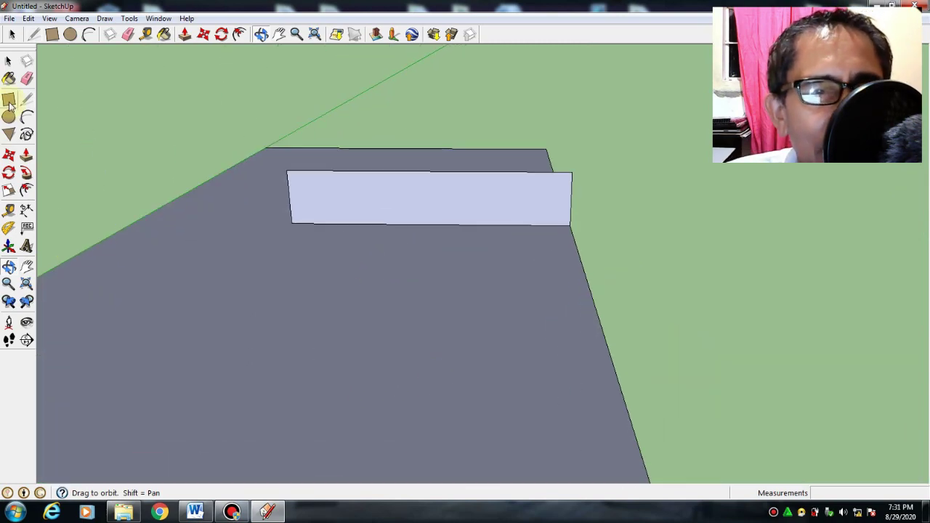
pyautogui.click(503, 172)
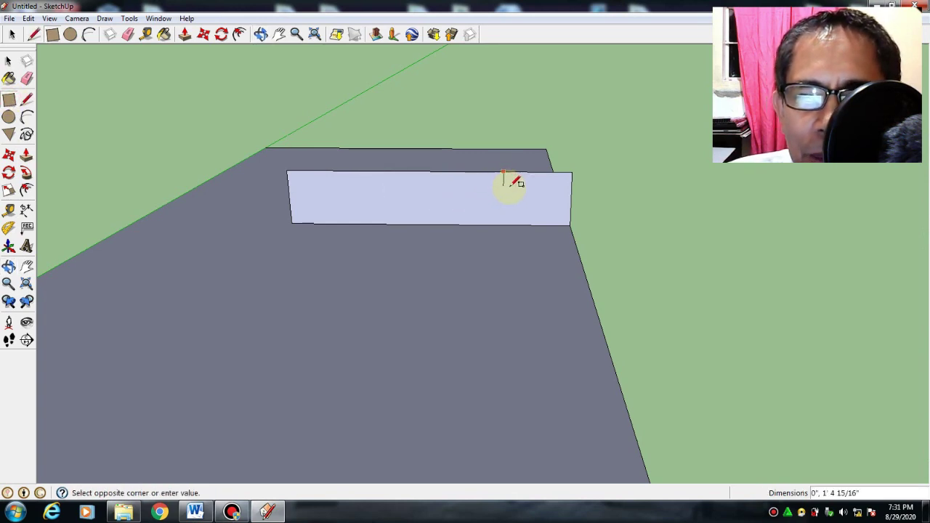
pyautogui.click(545, 188)
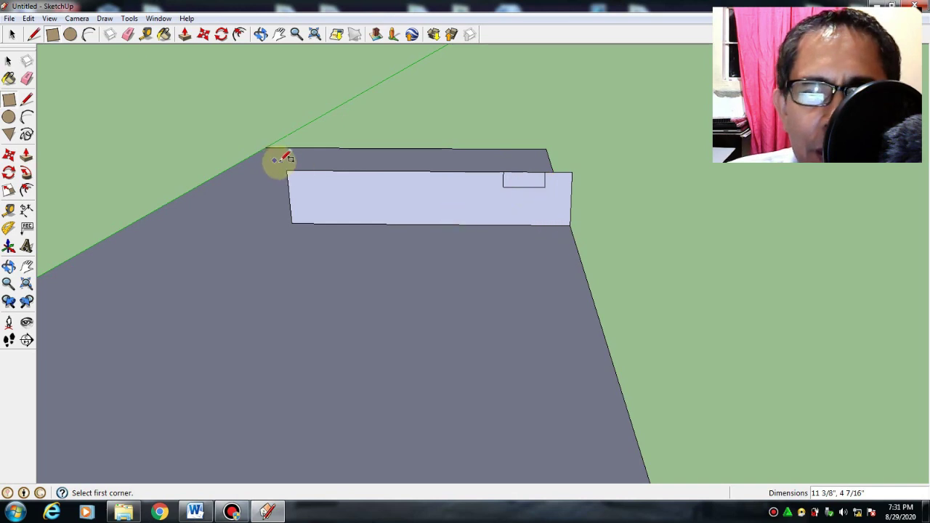
pyautogui.click(309, 172)
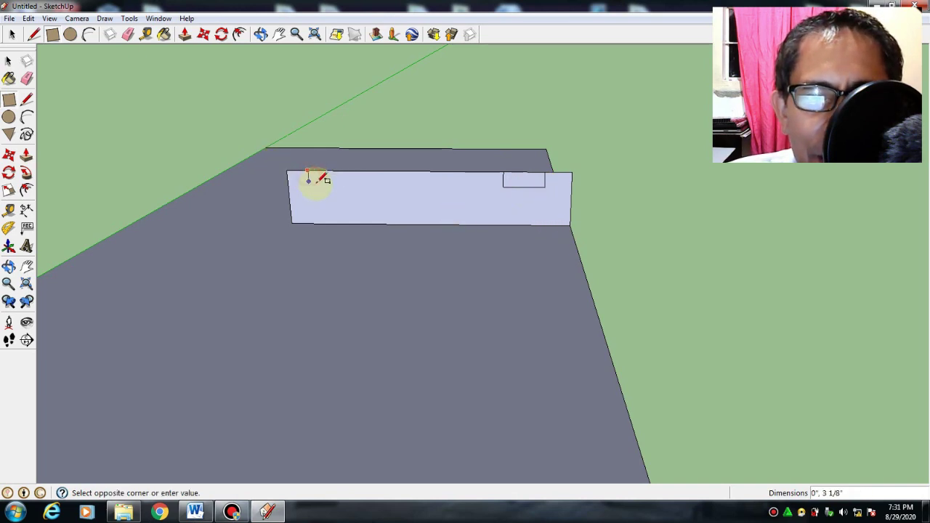
pyautogui.click(356, 187)
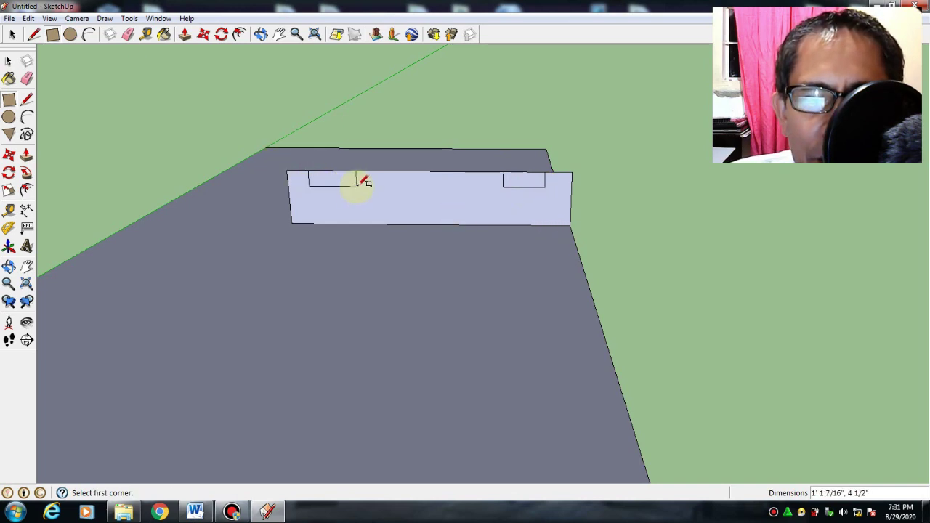
# Draw a downward semicircle centred on the wall panel's top edge
pyautogui.click(26, 117)
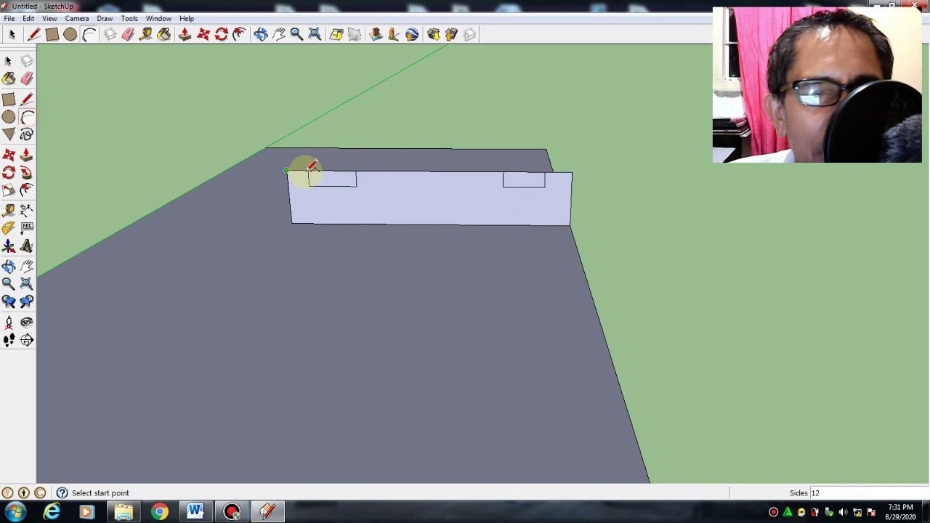
pyautogui.click(393, 171)
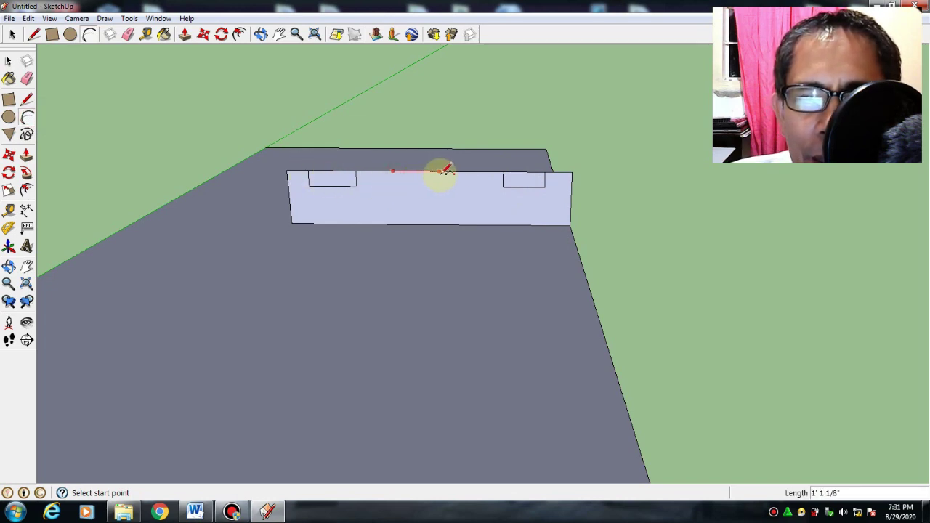
pyautogui.click(438, 171)
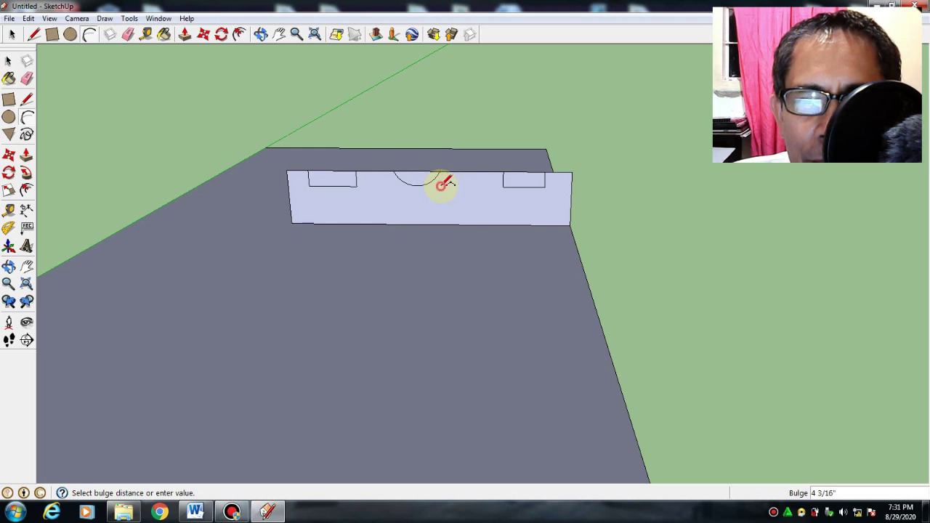
pyautogui.click(443, 185)
pyautogui.scroll(2, 432, 281)
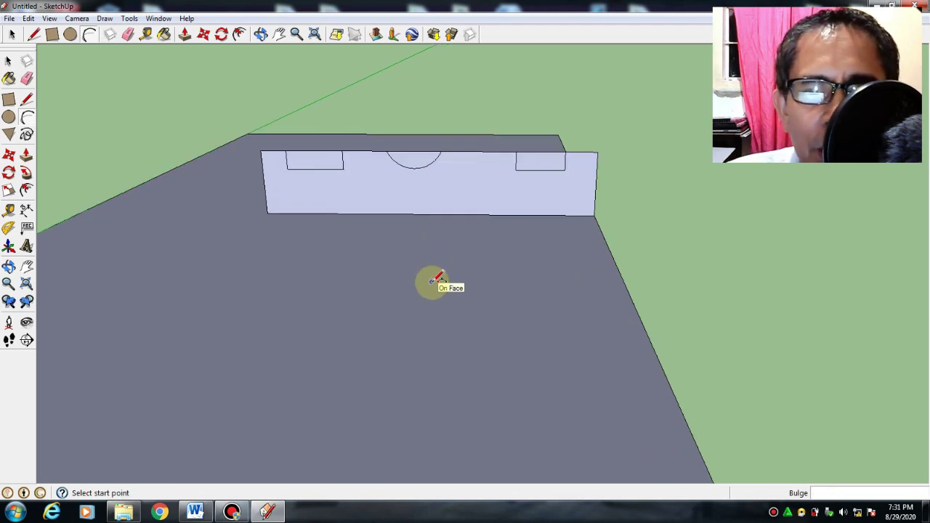
pyautogui.scroll(1, 465, 240)
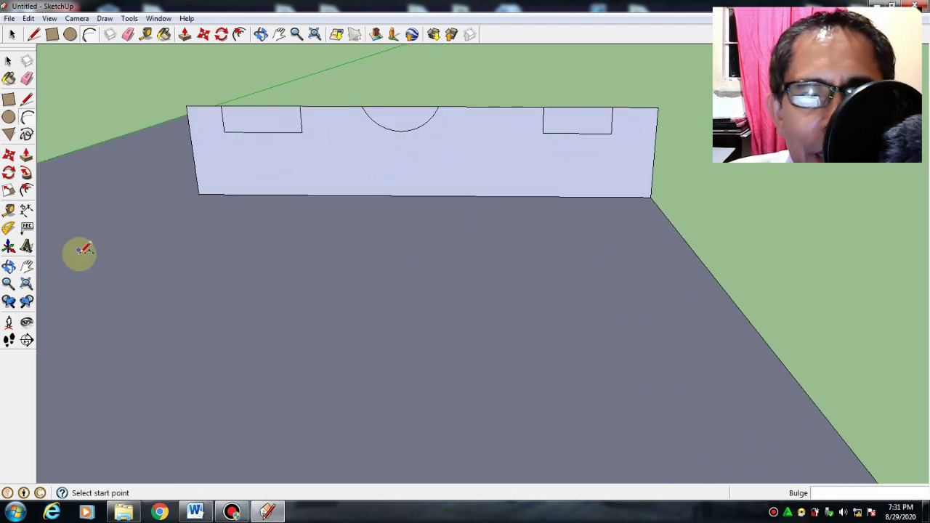
pyautogui.click(26, 266)
pyautogui.moveTo(468, 209); pyautogui.dragTo(484, 284)
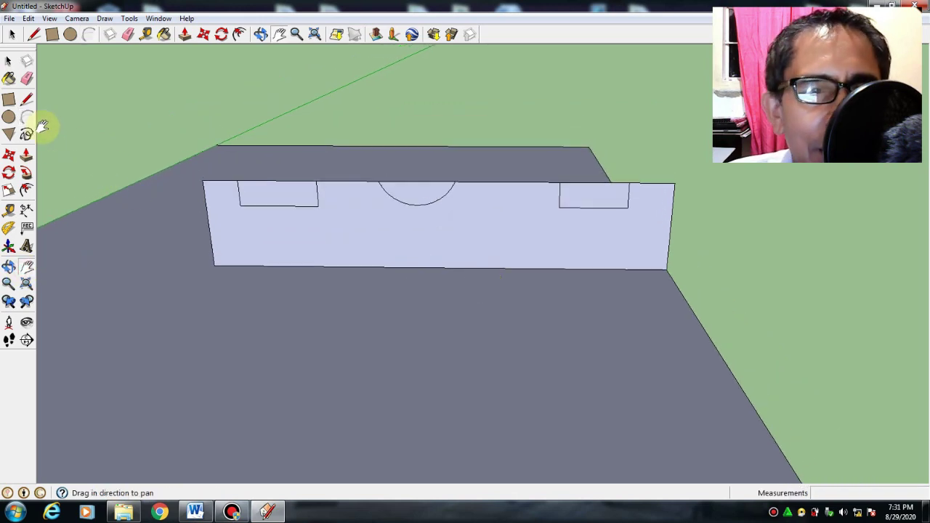
# Erase the left rectangle, semicircle and right rectangle faces to notch the panel's top
pyautogui.click(26, 78)
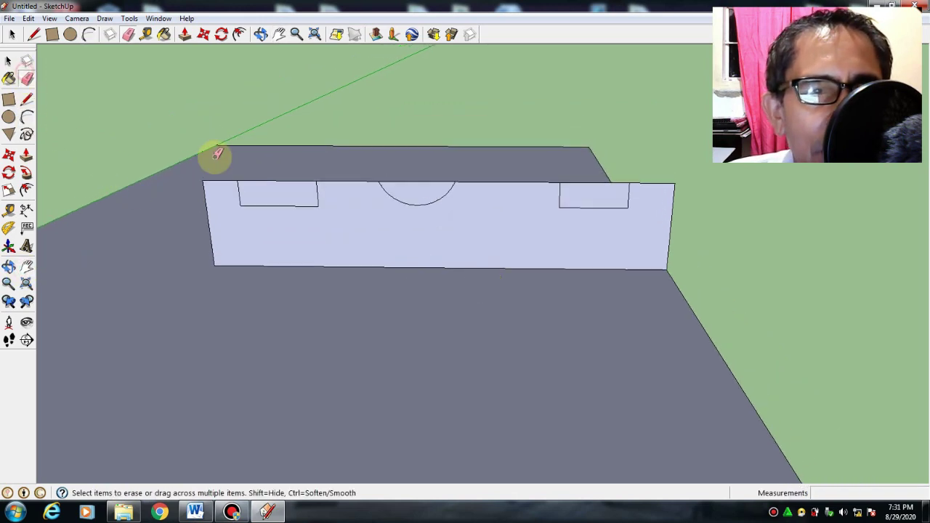
pyautogui.rightClick(271, 201)
pyautogui.click(298, 224)
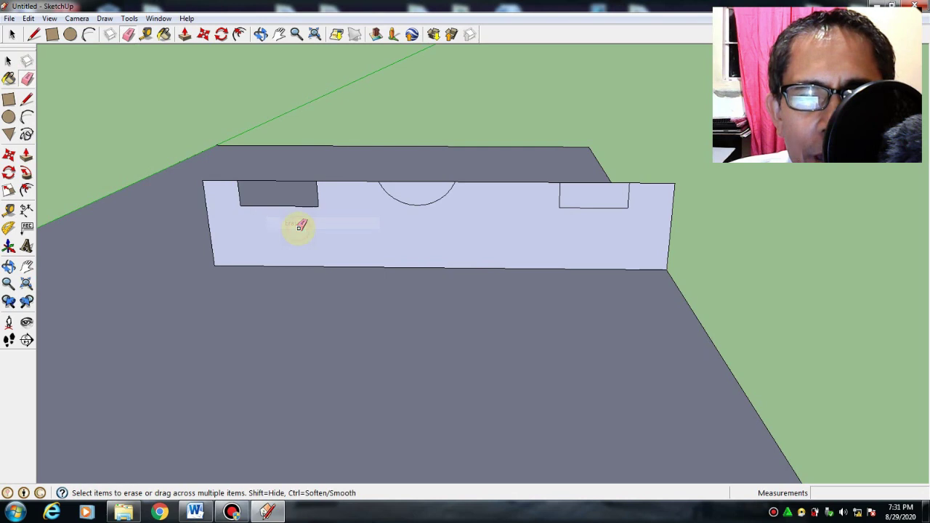
pyautogui.rightClick(415, 197)
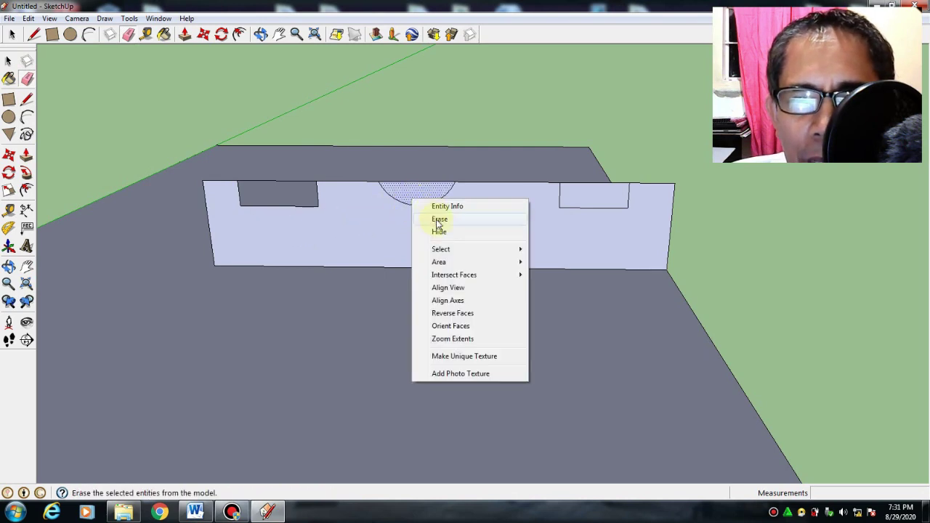
pyautogui.click(441, 218)
pyautogui.rightClick(584, 203)
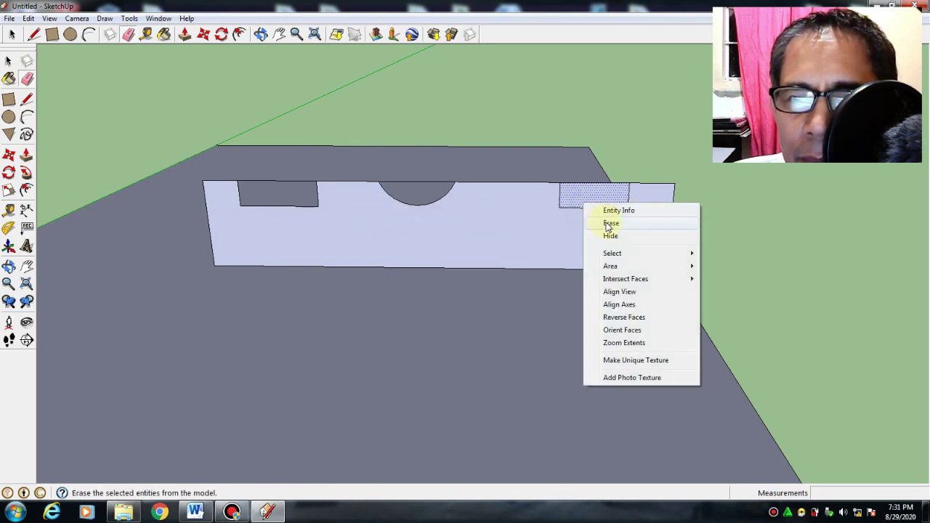
pyautogui.click(609, 223)
pyautogui.scroll(-4, 220, 265)
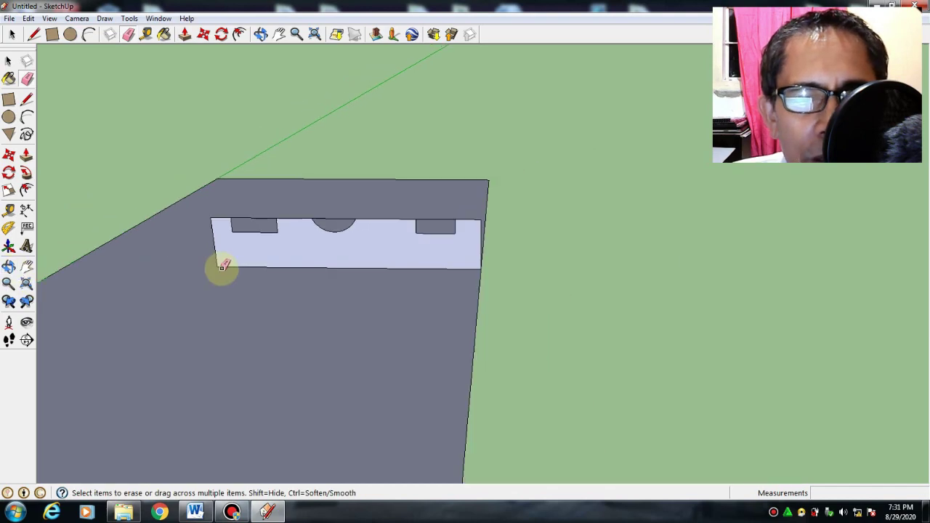
# Pan and orbit around the notched panel and base to check the profile
pyautogui.click(26, 268)
pyautogui.moveTo(124, 262); pyautogui.dragTo(327, 193)
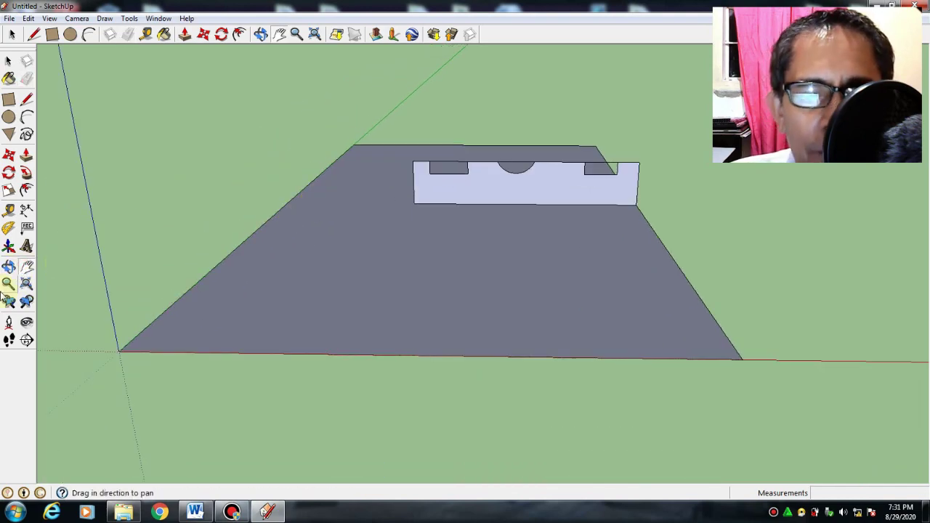
pyautogui.click(9, 268)
pyautogui.moveTo(466, 271); pyautogui.dragTo(399, 318)
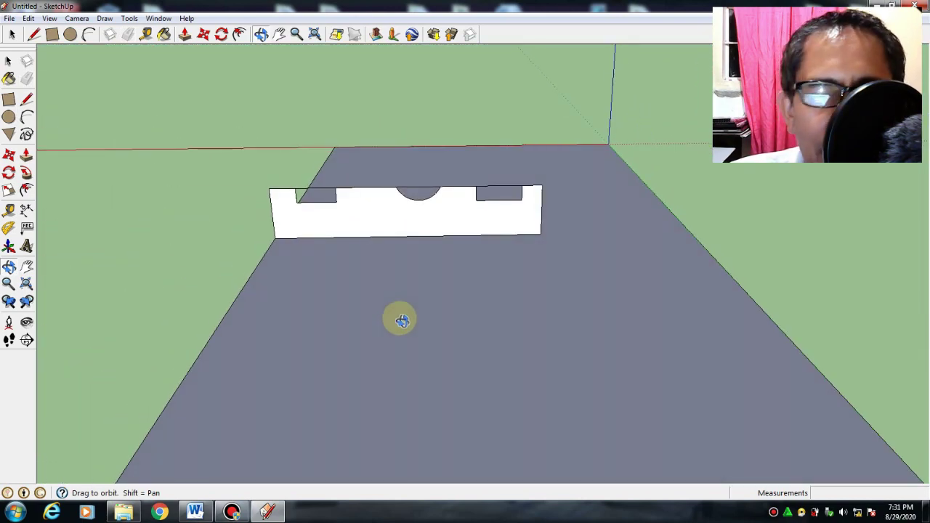
pyautogui.click(9, 62)
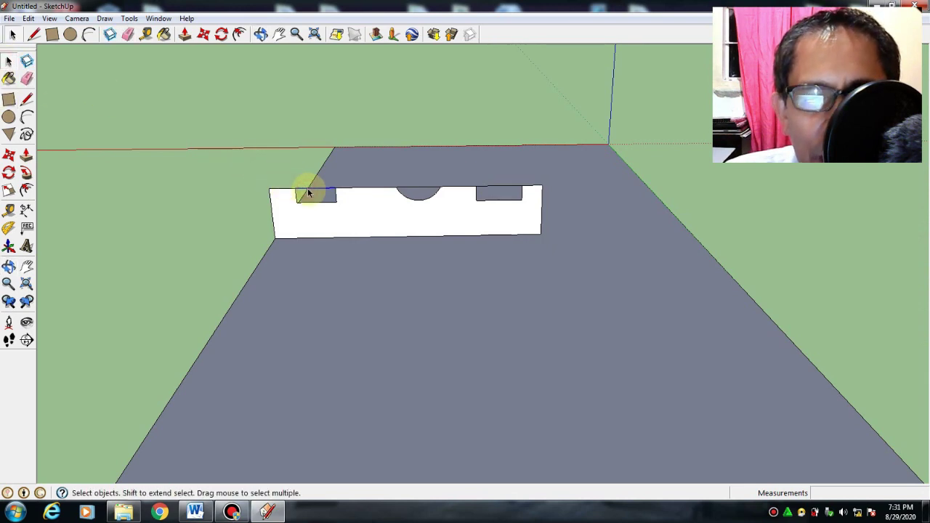
pyautogui.click(336, 196)
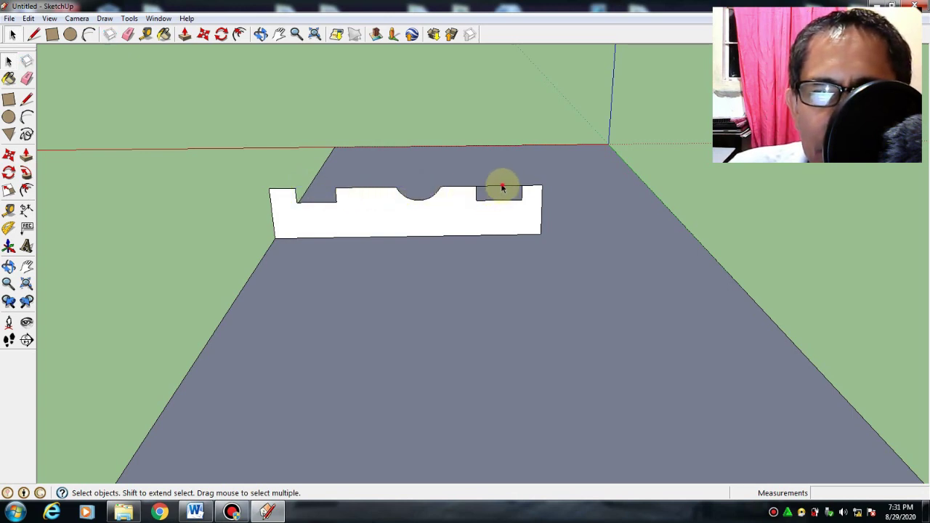
pyautogui.scroll(-5, 378, 239)
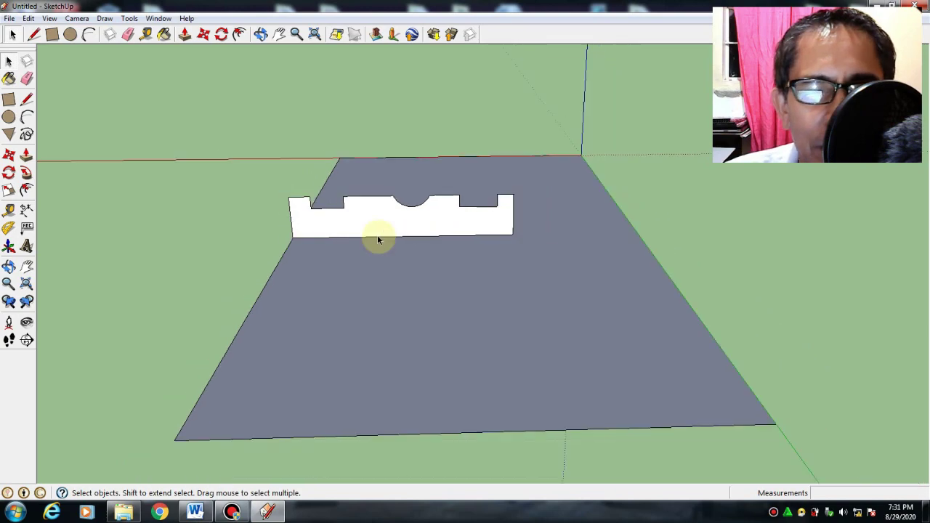
pyautogui.click(9, 269)
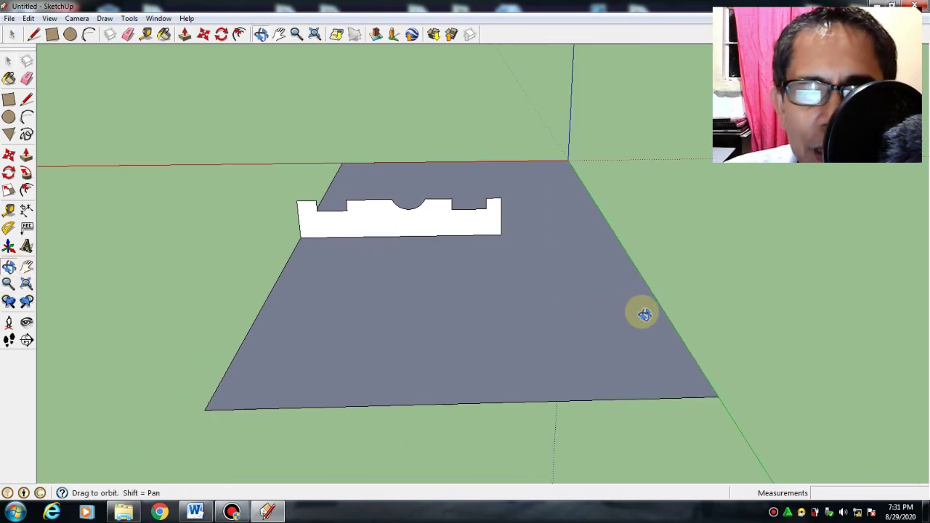
pyautogui.moveTo(644, 312); pyautogui.dragTo(553, 302)
pyautogui.moveTo(720, 283); pyautogui.dragTo(207, 269)
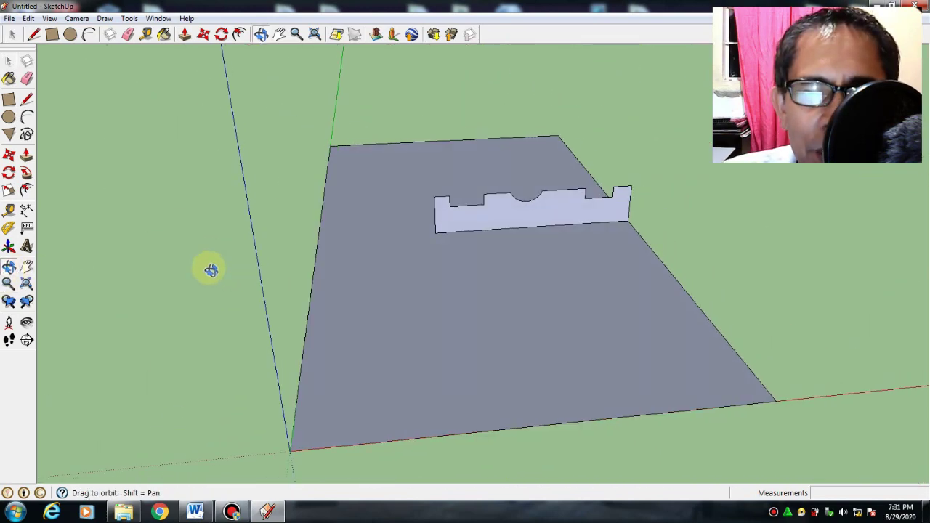
# Sweep the notched profile around the selected grey base face into a stepped, recessed tray
pyautogui.click(9, 63)
pyautogui.click(397, 308)
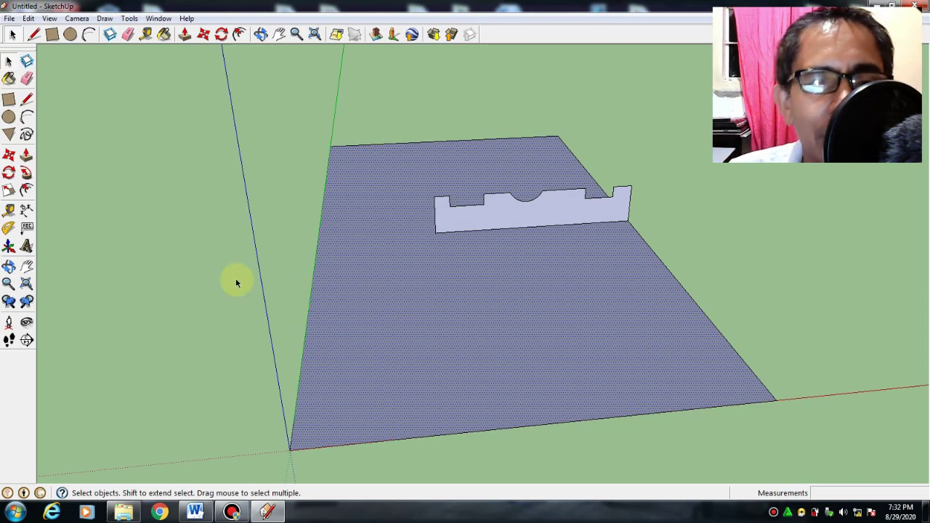
pyautogui.click(26, 156)
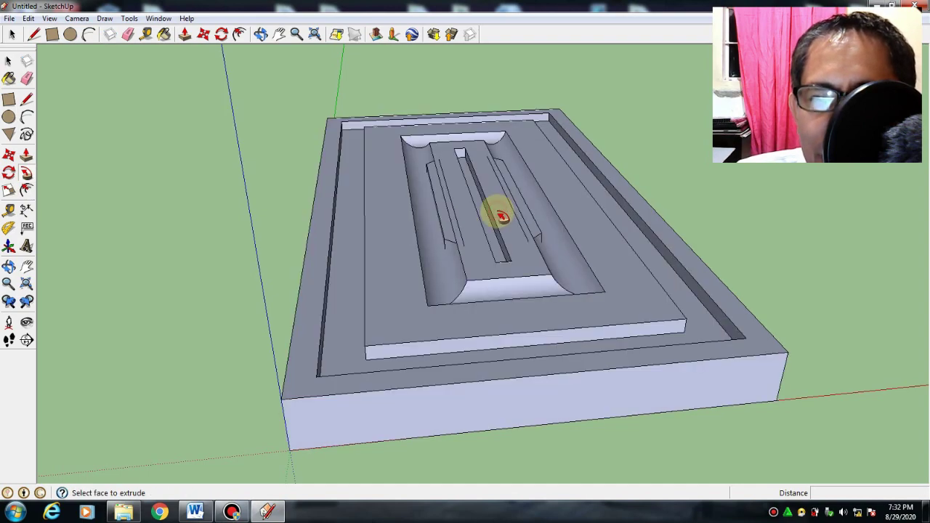
pyautogui.click(9, 267)
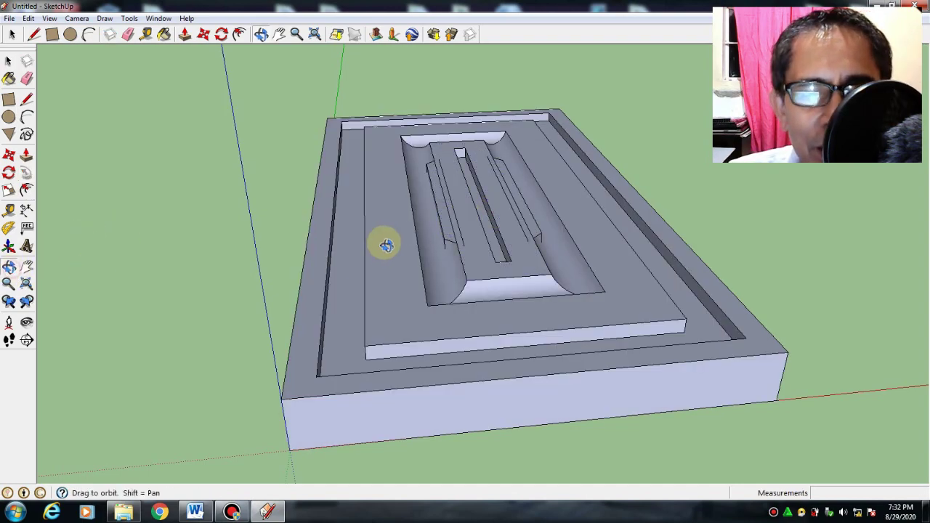
pyautogui.moveTo(382, 243); pyautogui.dragTo(751, 332)
pyautogui.moveTo(432, 267); pyautogui.dragTo(579, 254)
pyautogui.moveTo(558, 289); pyautogui.dragTo(442, 353)
pyautogui.moveTo(771, 350); pyautogui.dragTo(625, 231)
pyautogui.scroll(-3, 625, 231)
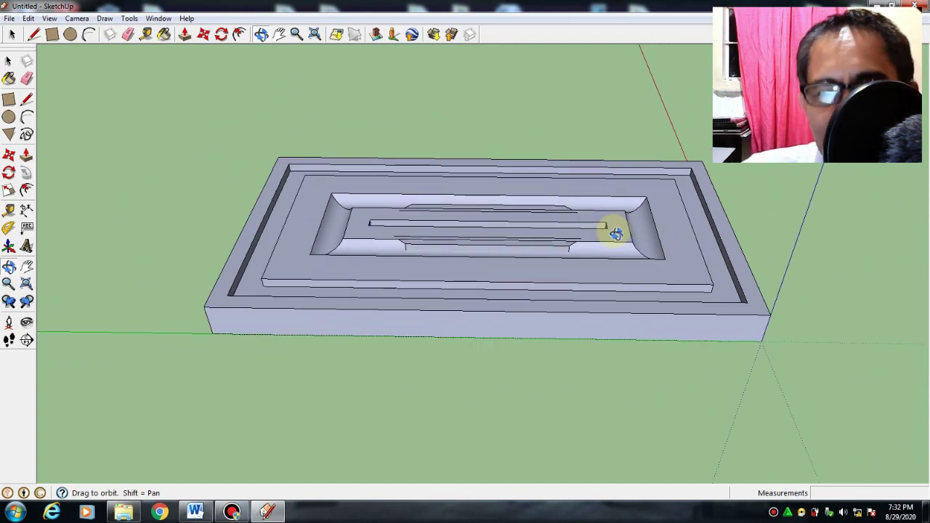